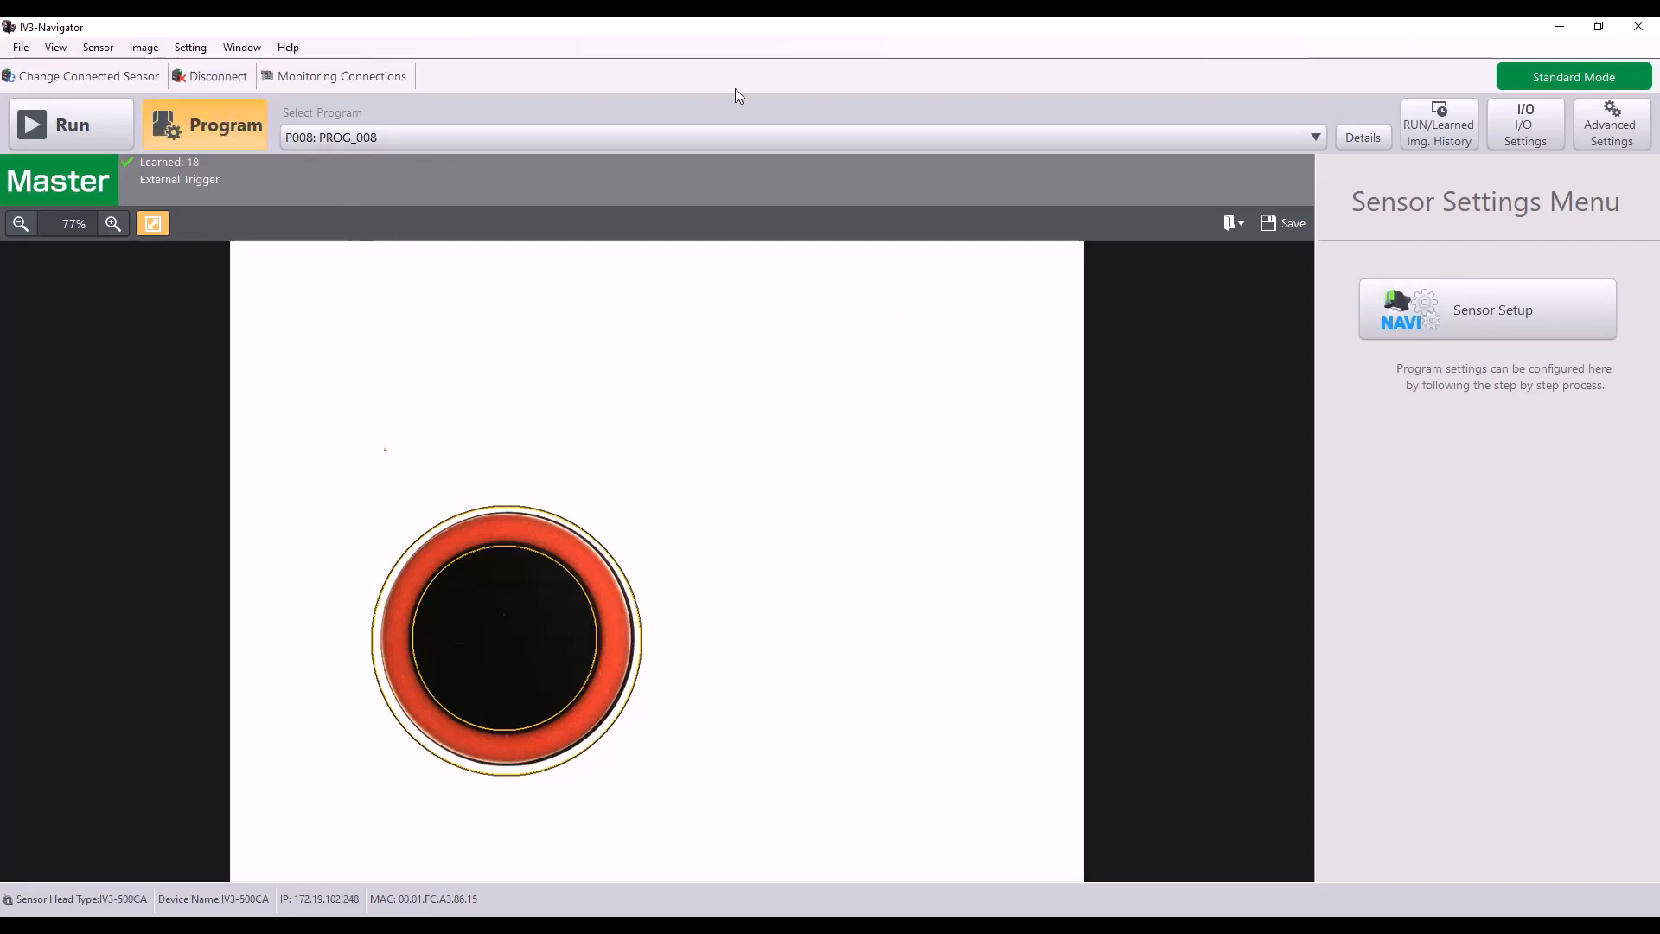
Step: Set the sensor's FieldNet/Comm. Unit protocol to EtherNet/IP(TM) and apply it with the system restart
left_click(1611, 130)
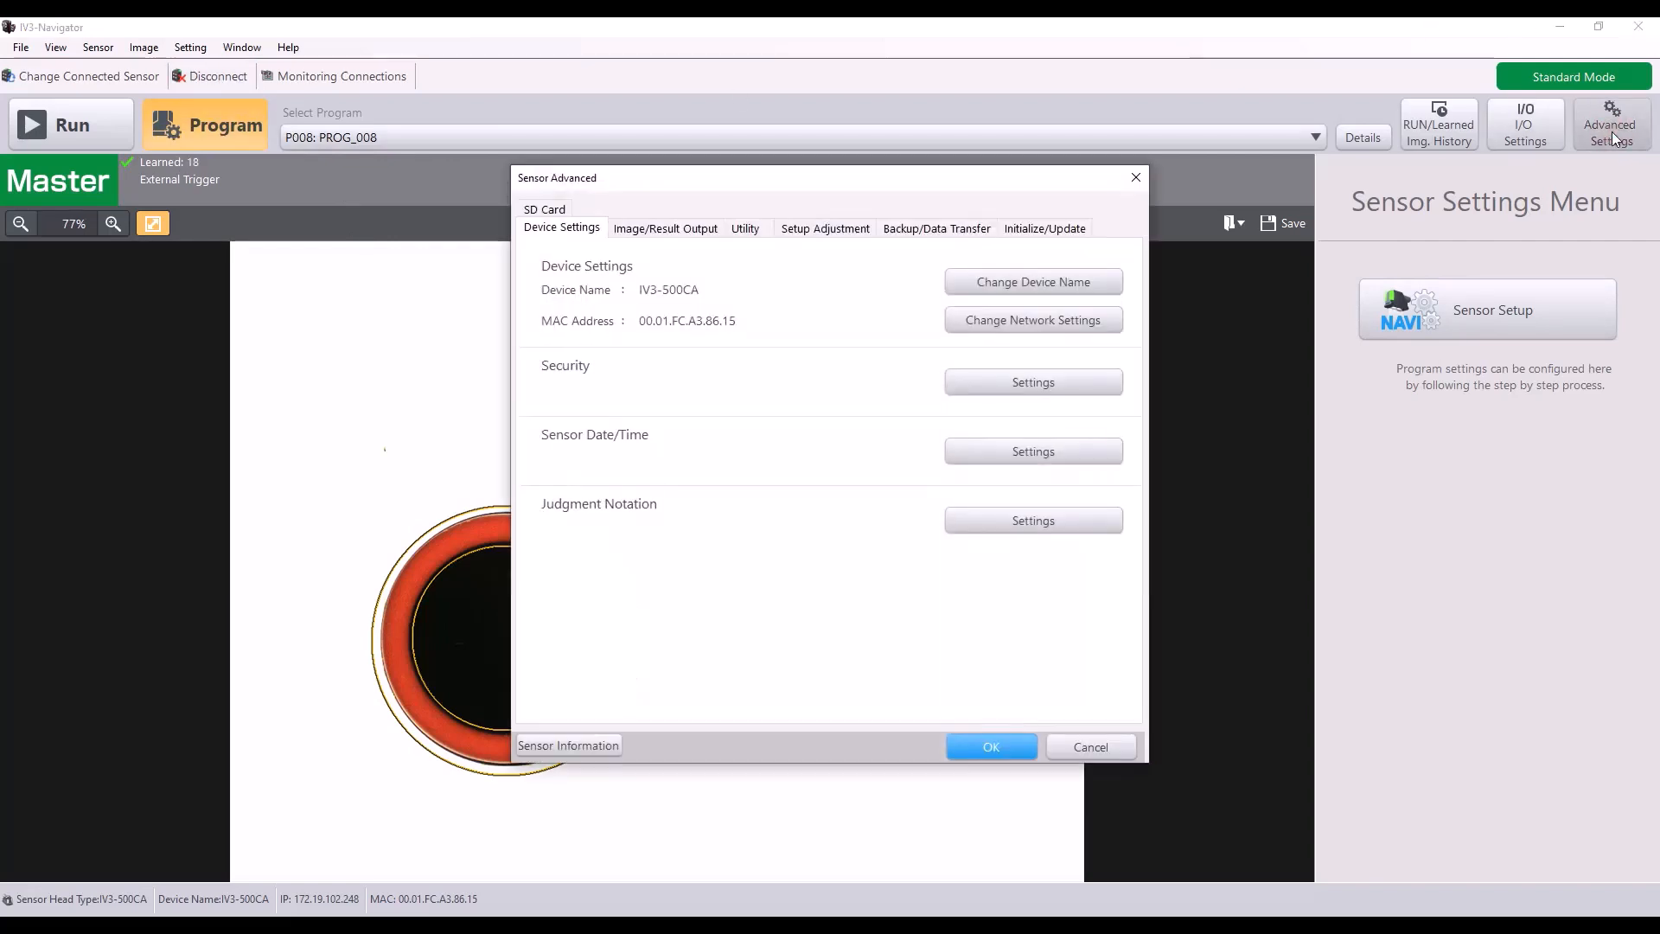
left_click(751, 228)
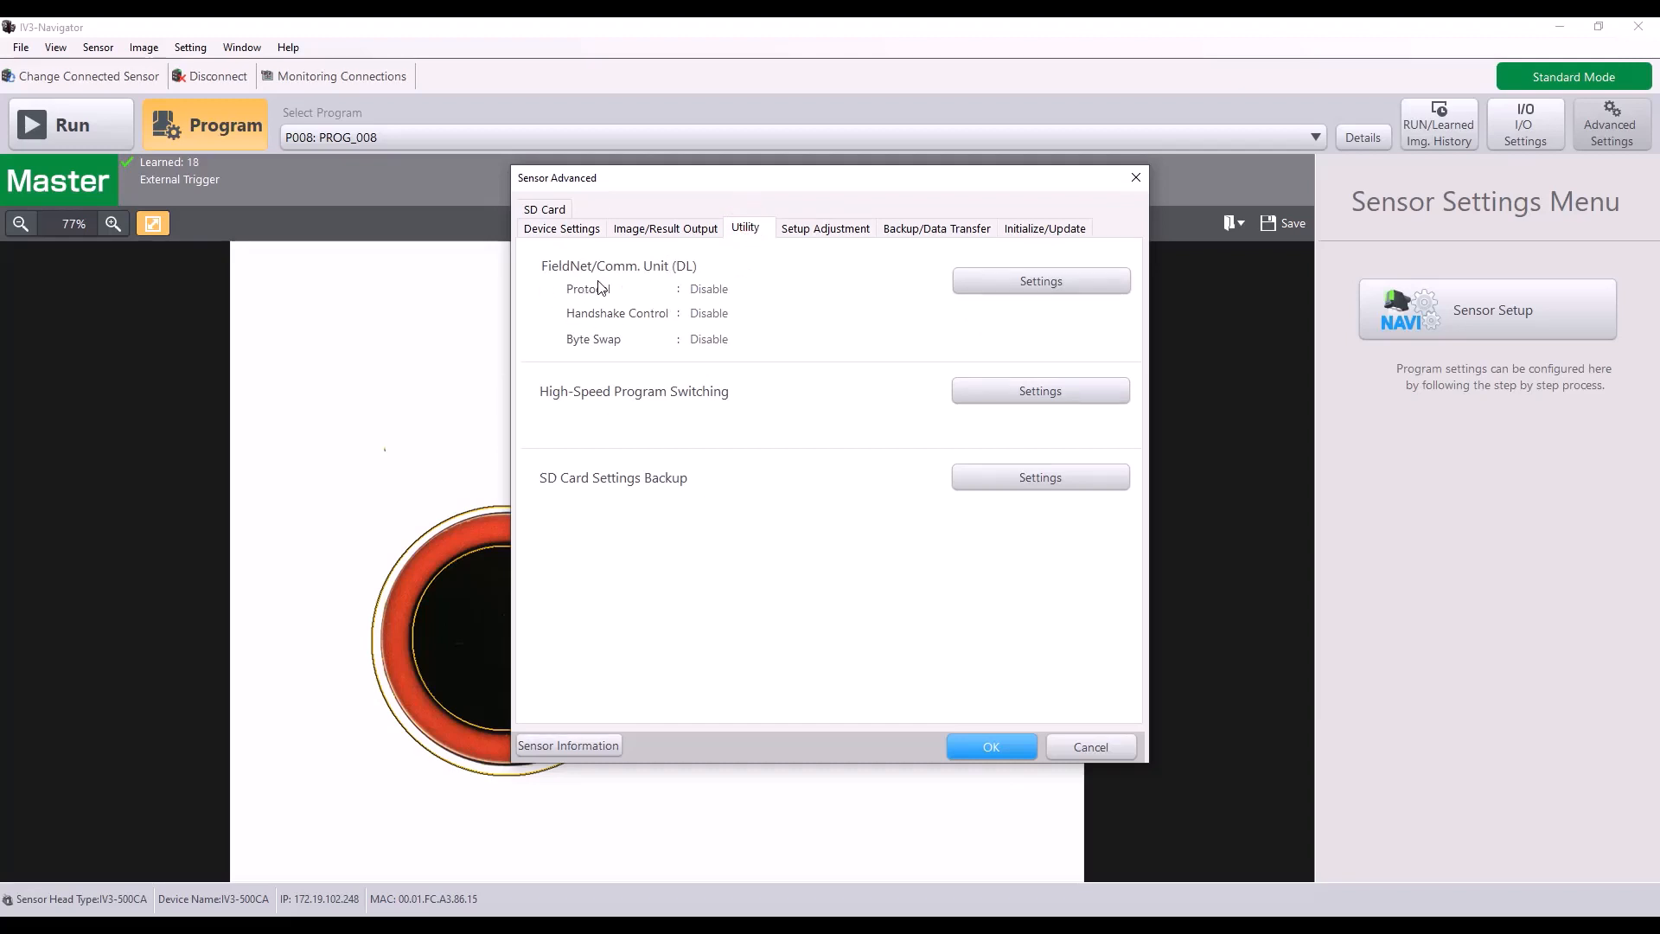
left_click(997, 285)
left_click(991, 288)
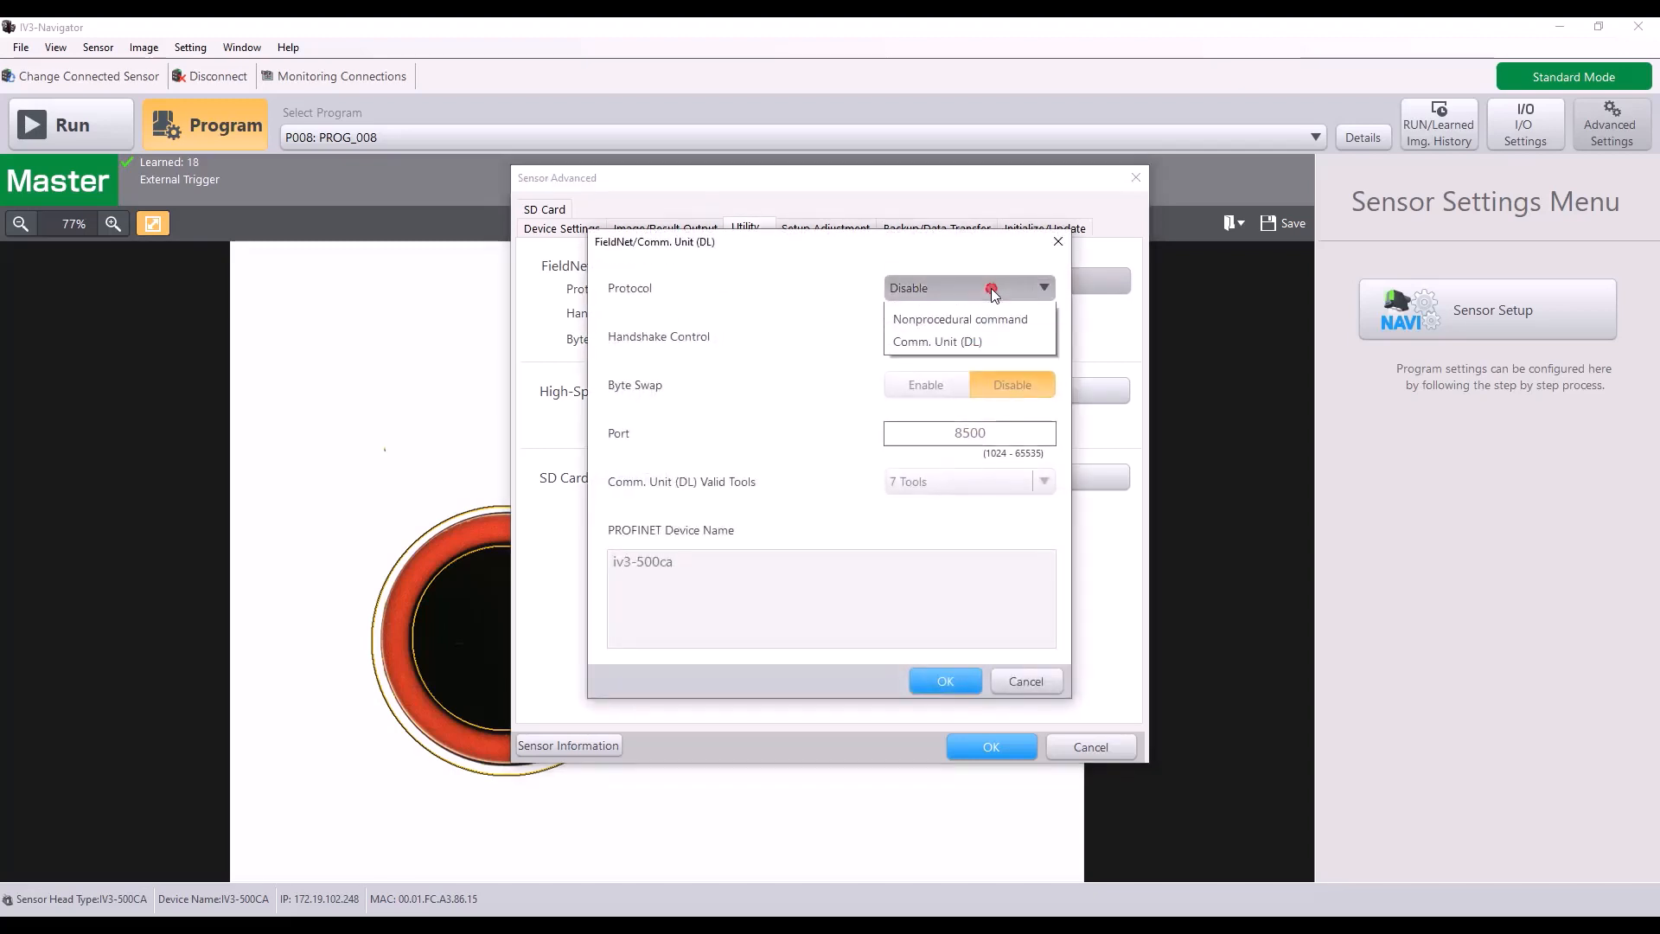
left_click(988, 340)
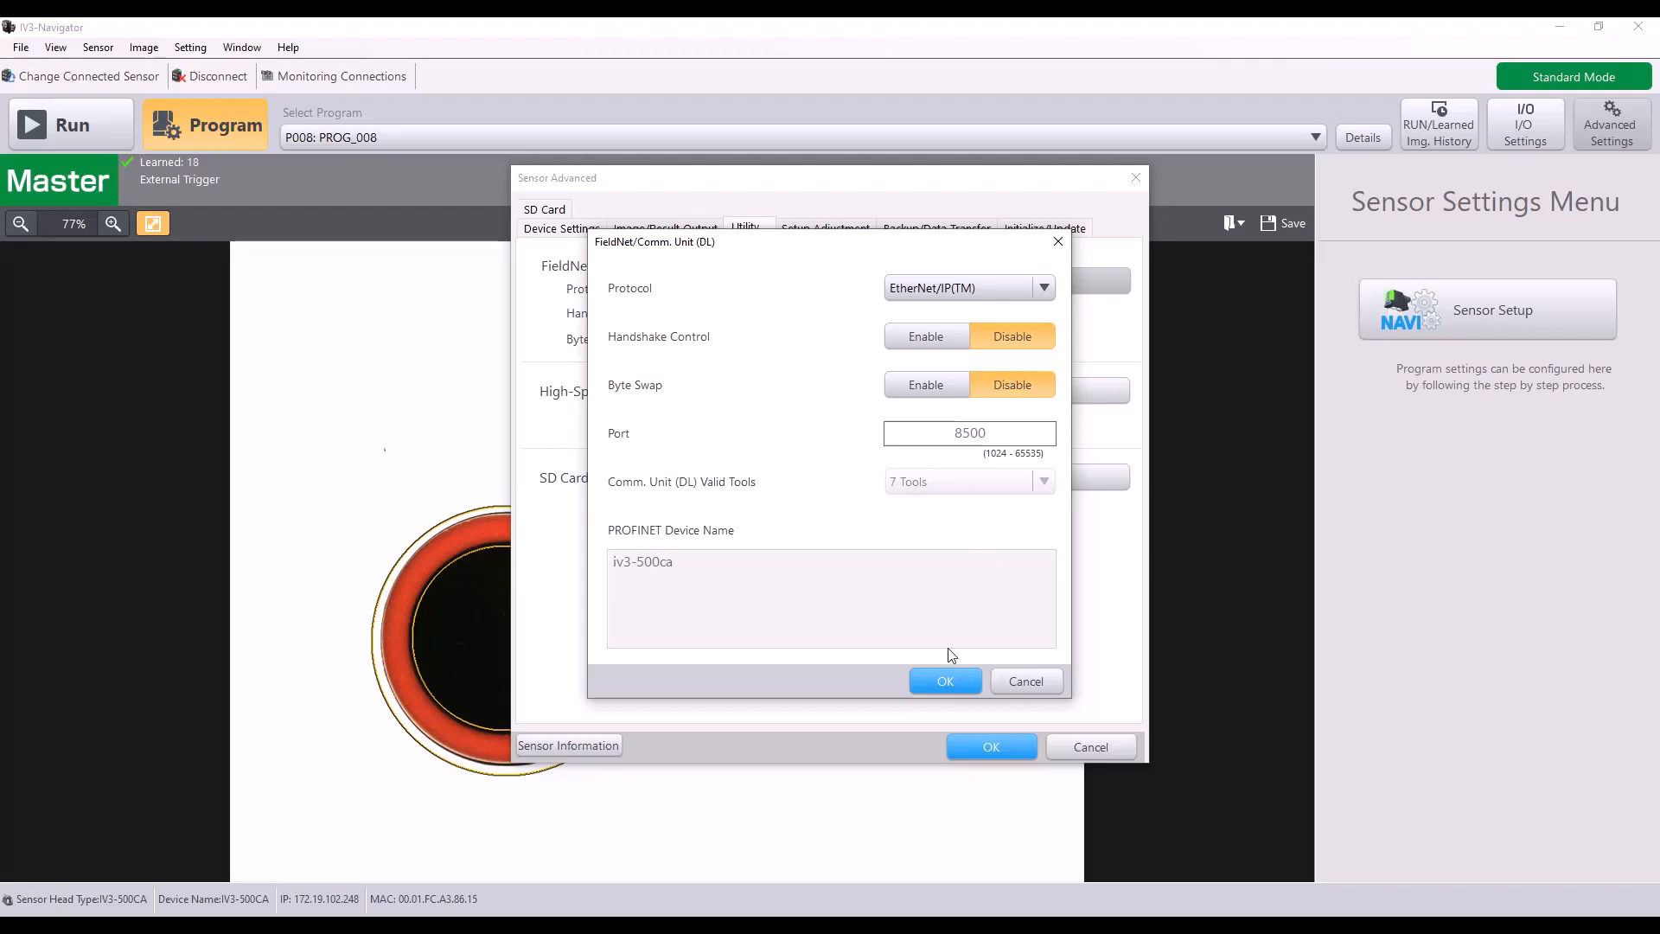
left_click(946, 682)
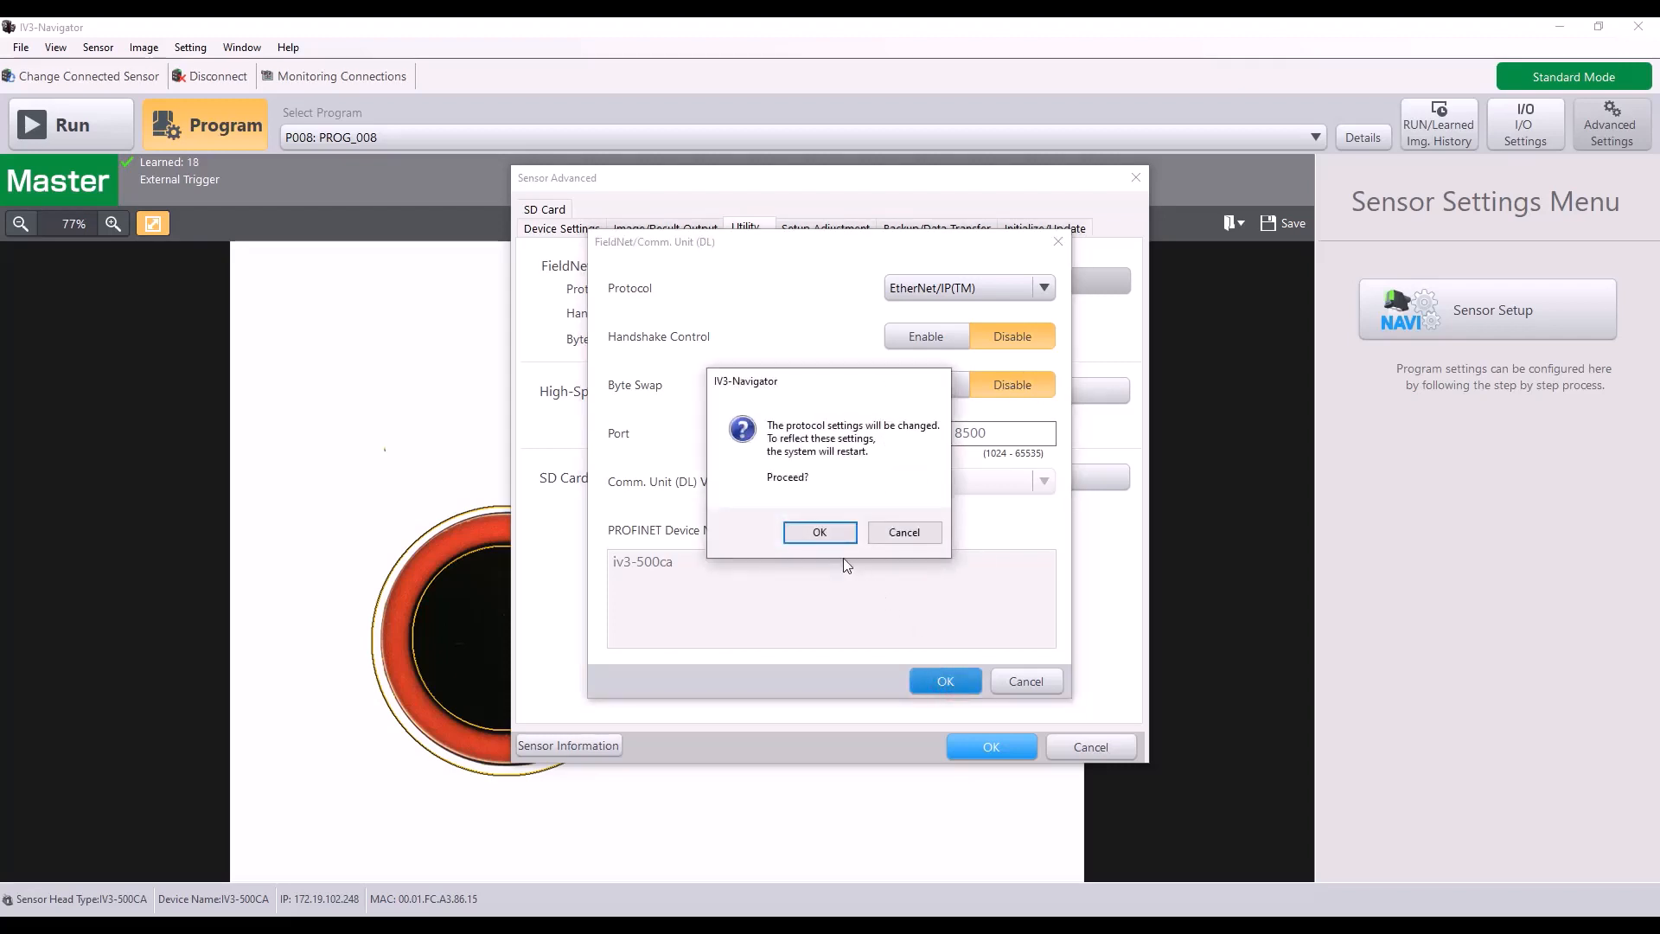
left_click(809, 533)
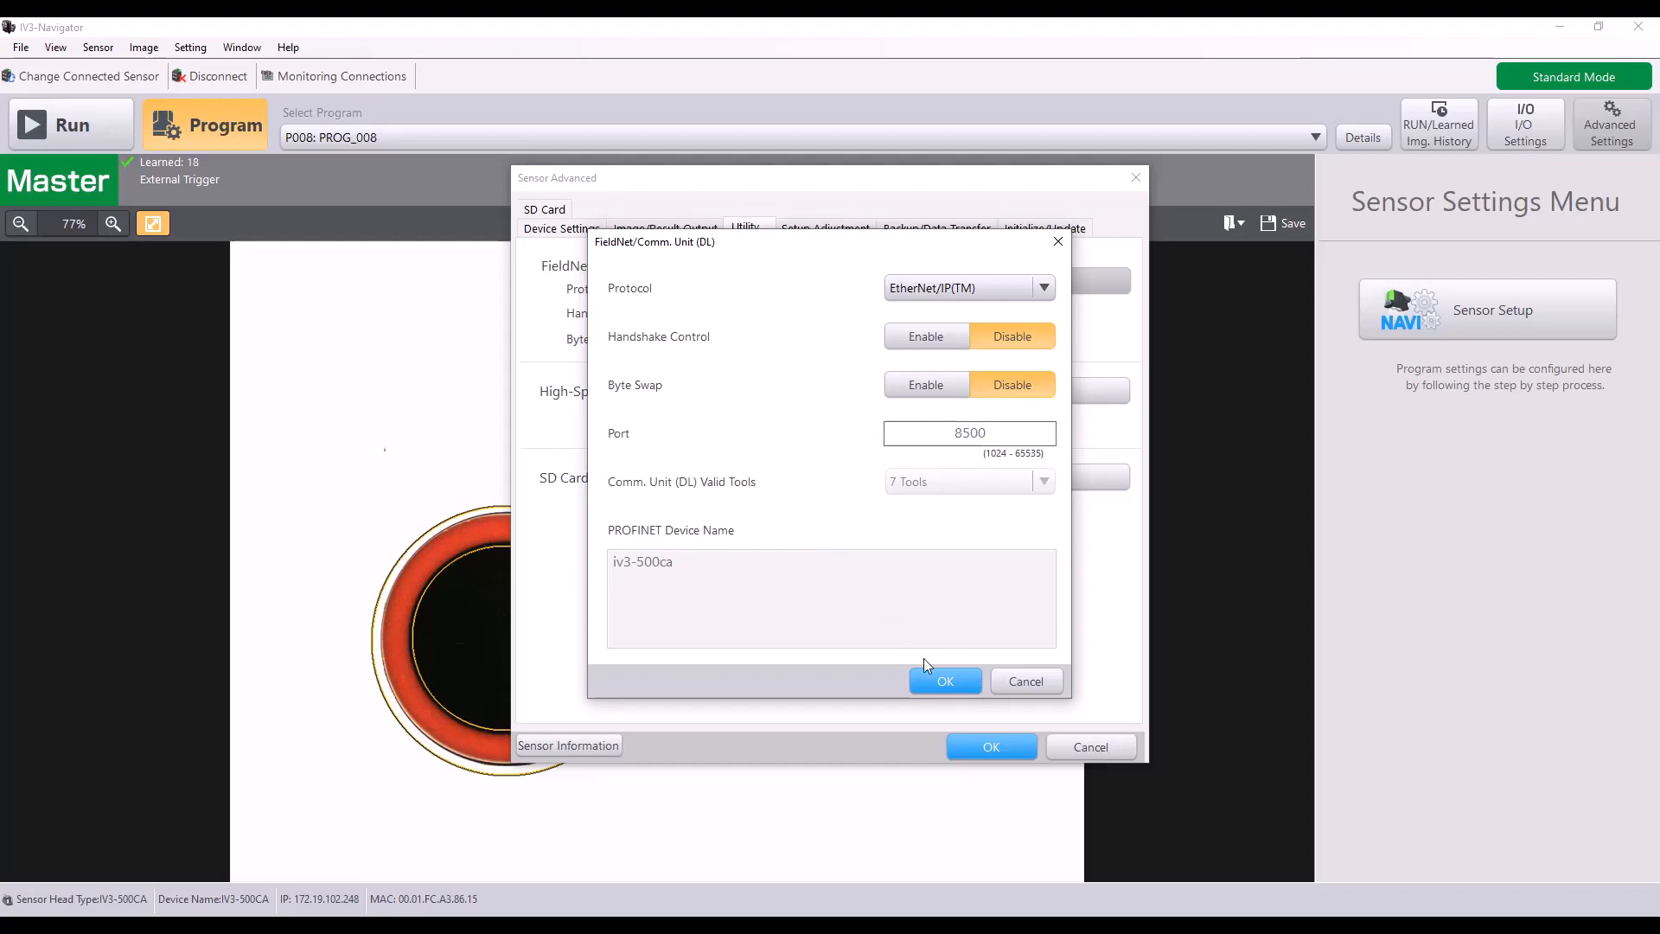
left_click(942, 679)
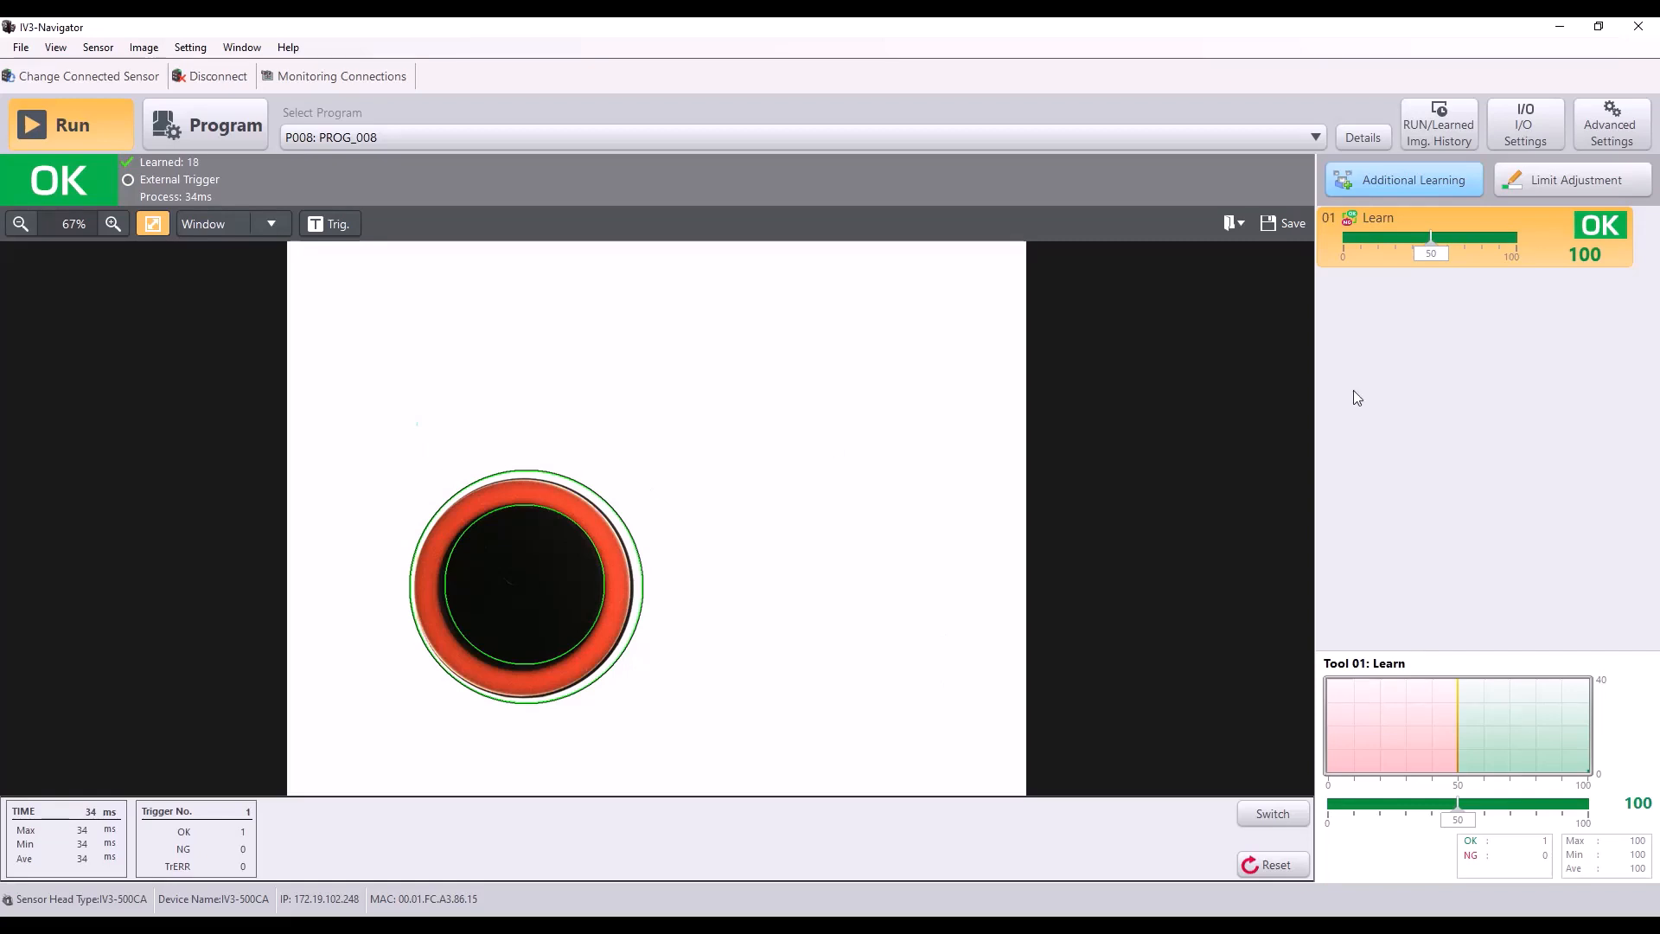
Step: Switch to Logix Designer and choose Keyence_4606_0101.eds in the EDS Hardware Installation Tool as a single file to register
left_click(1562, 27)
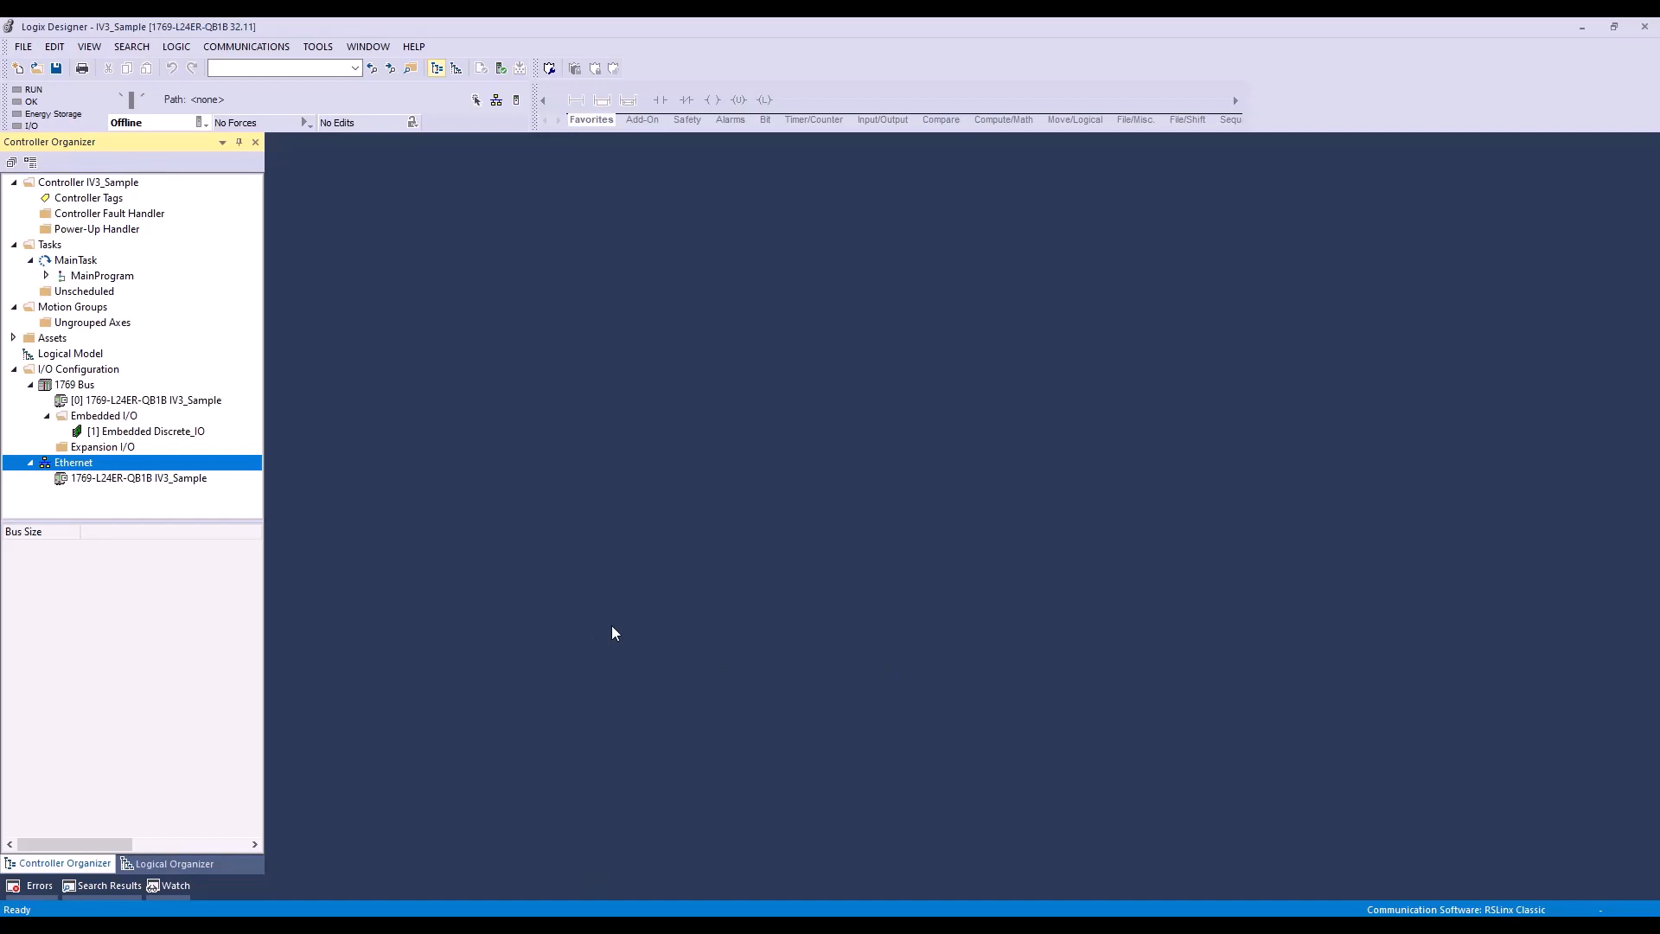
left_click(317, 48)
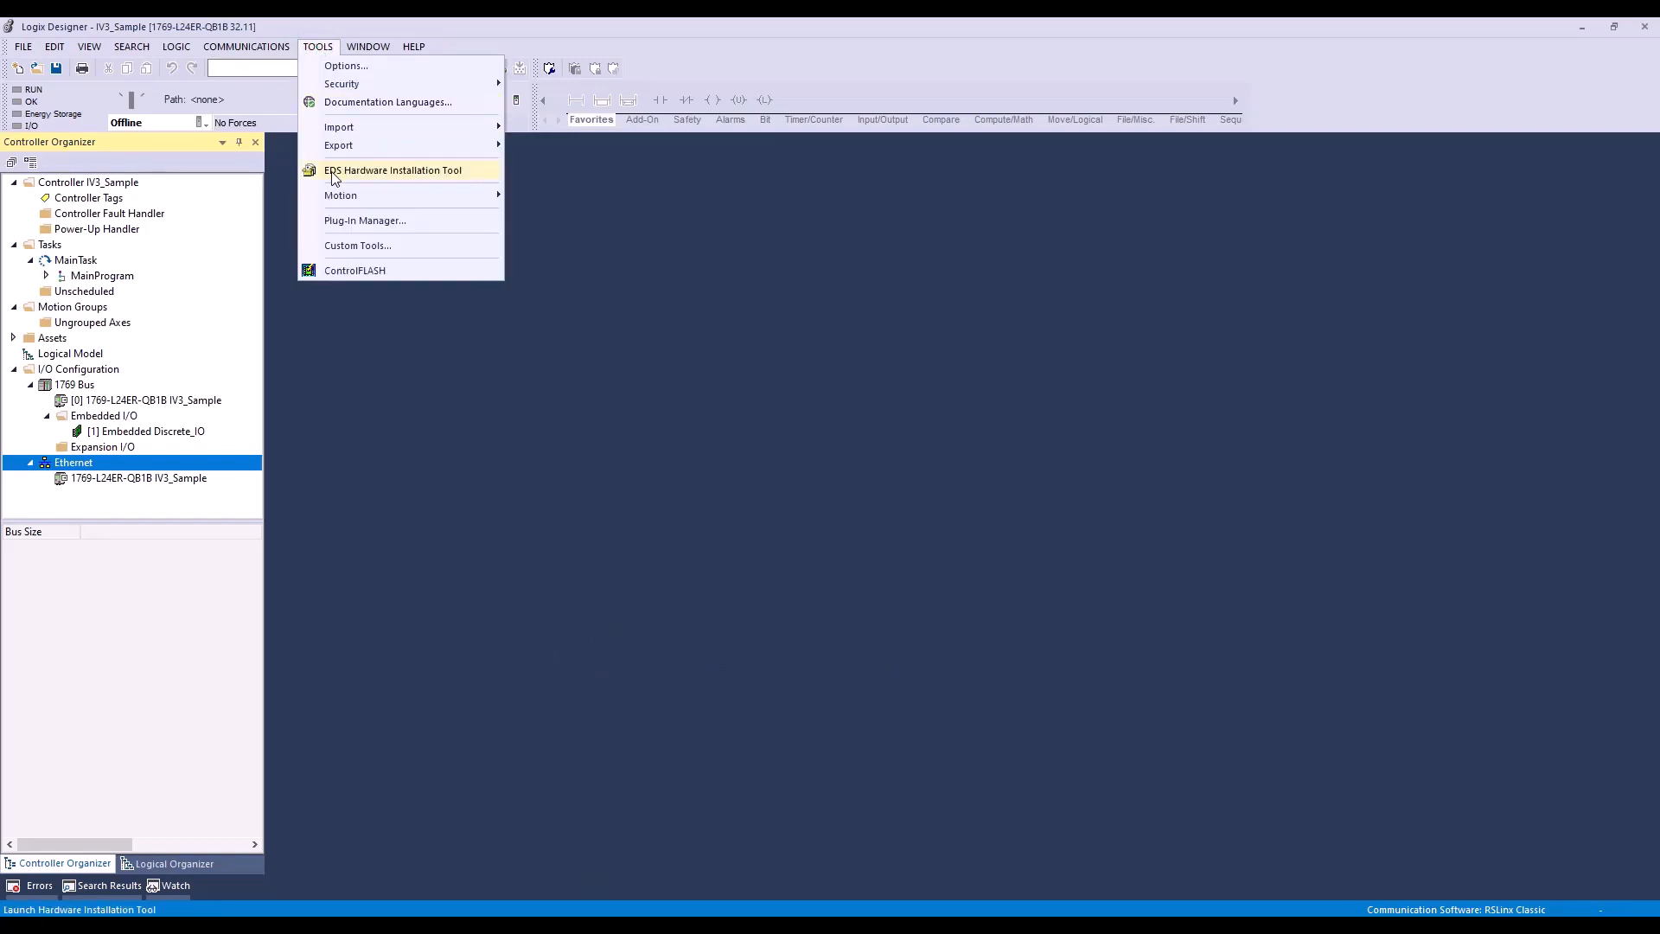
left_click(471, 172)
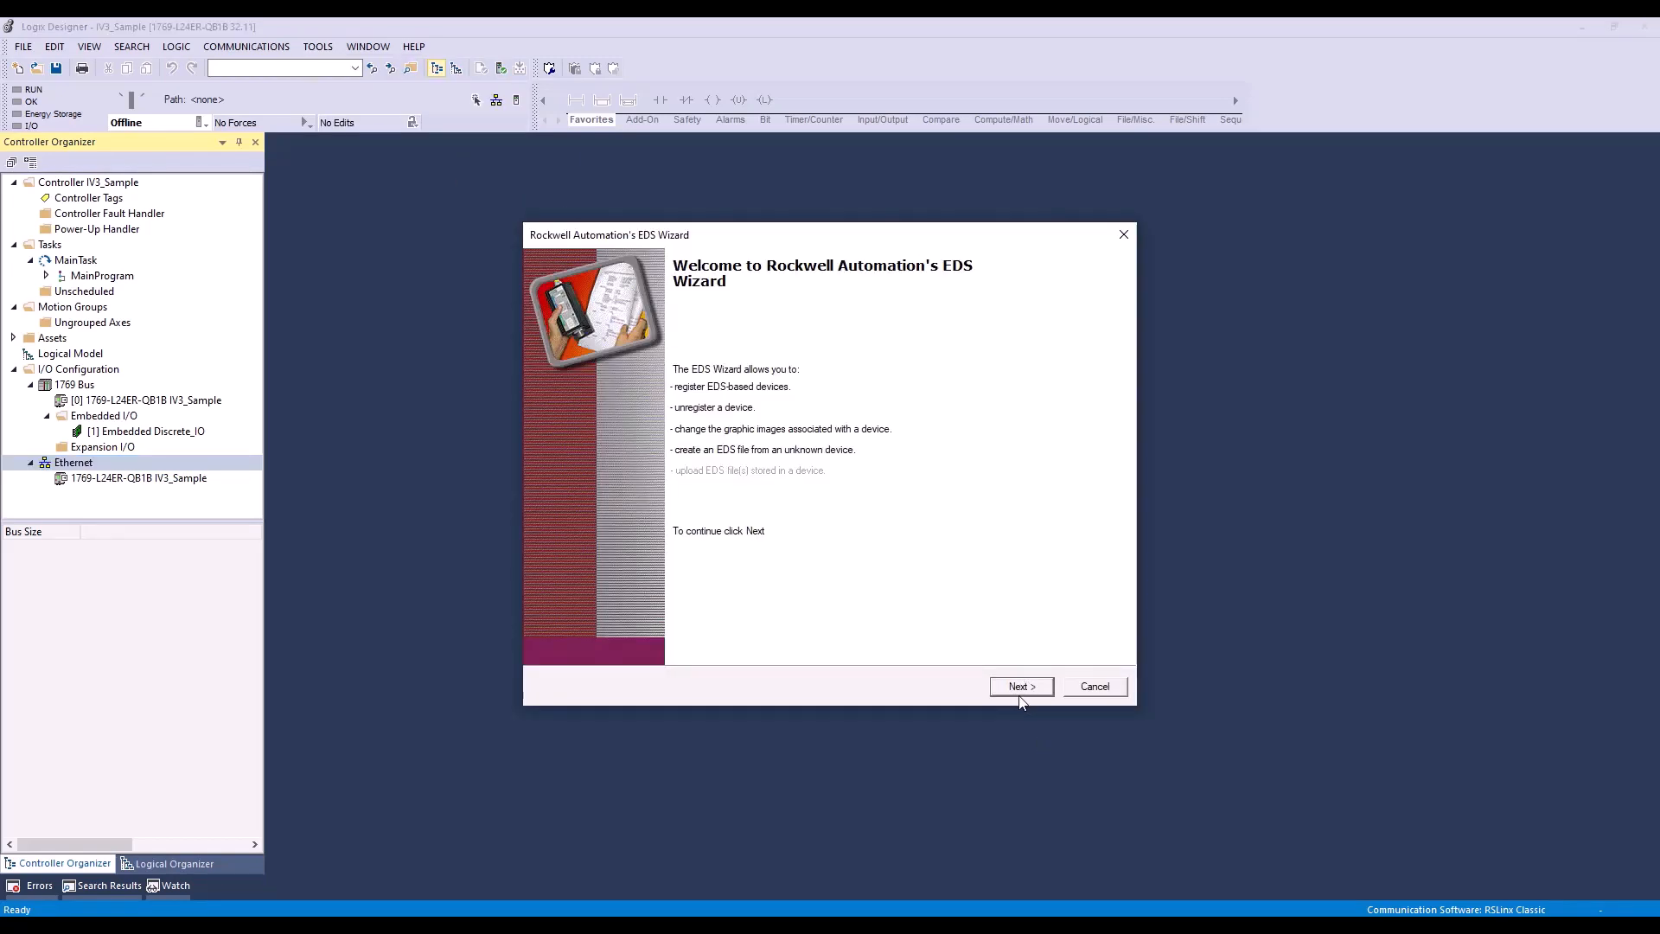
left_click(1021, 688)
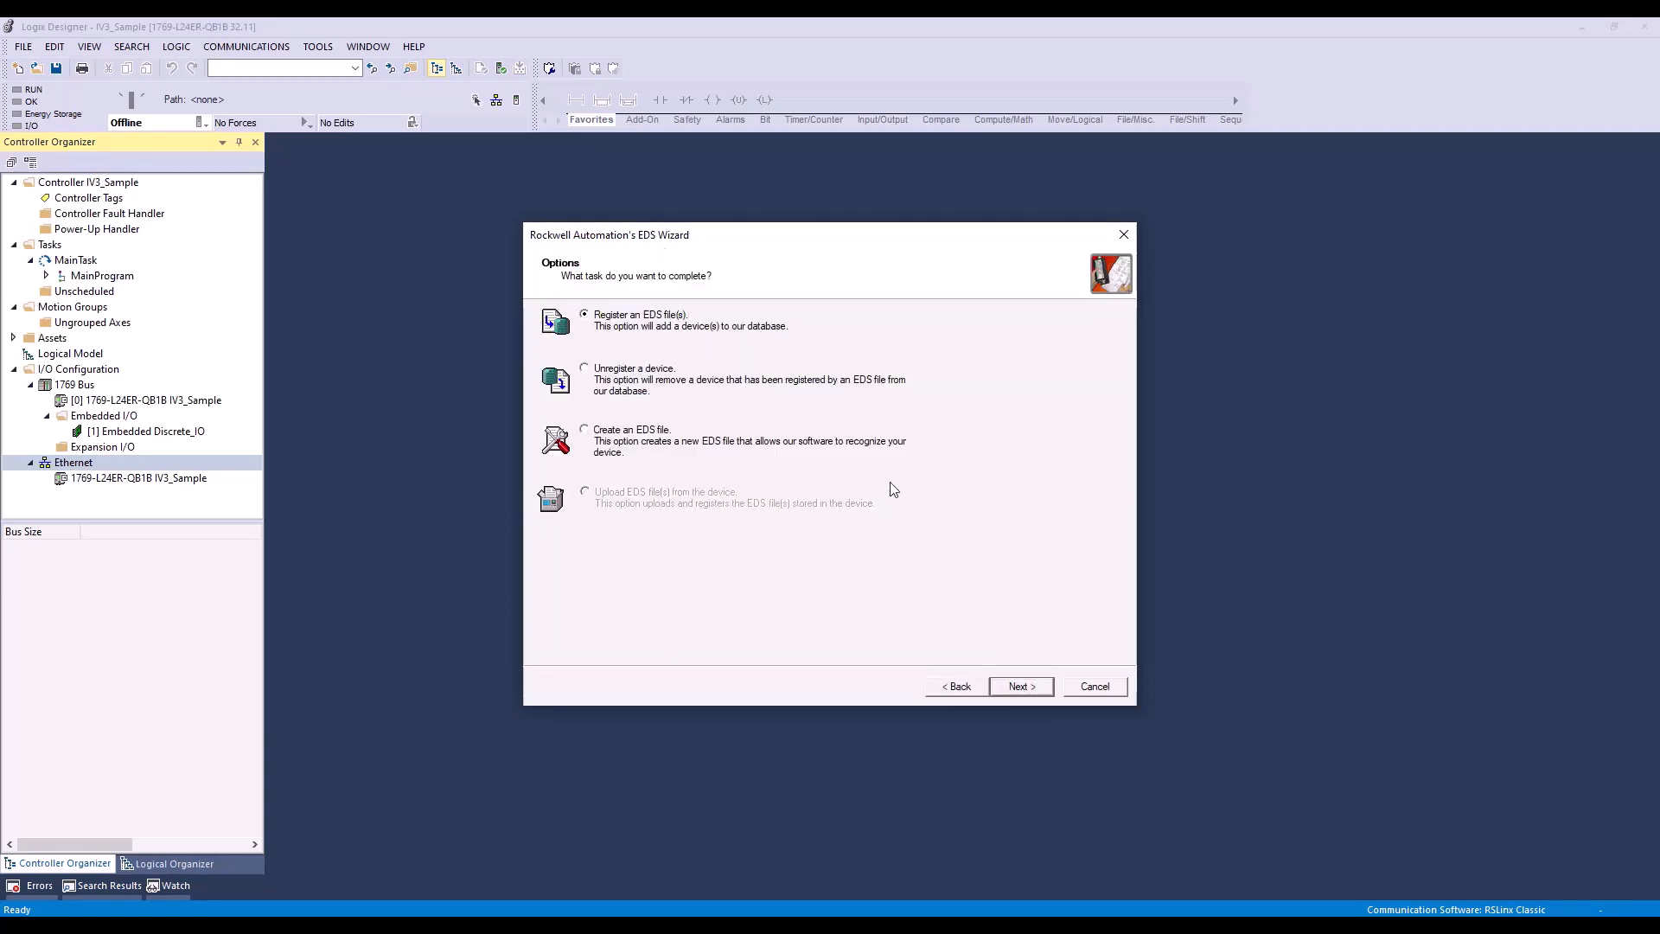
left_click(1018, 689)
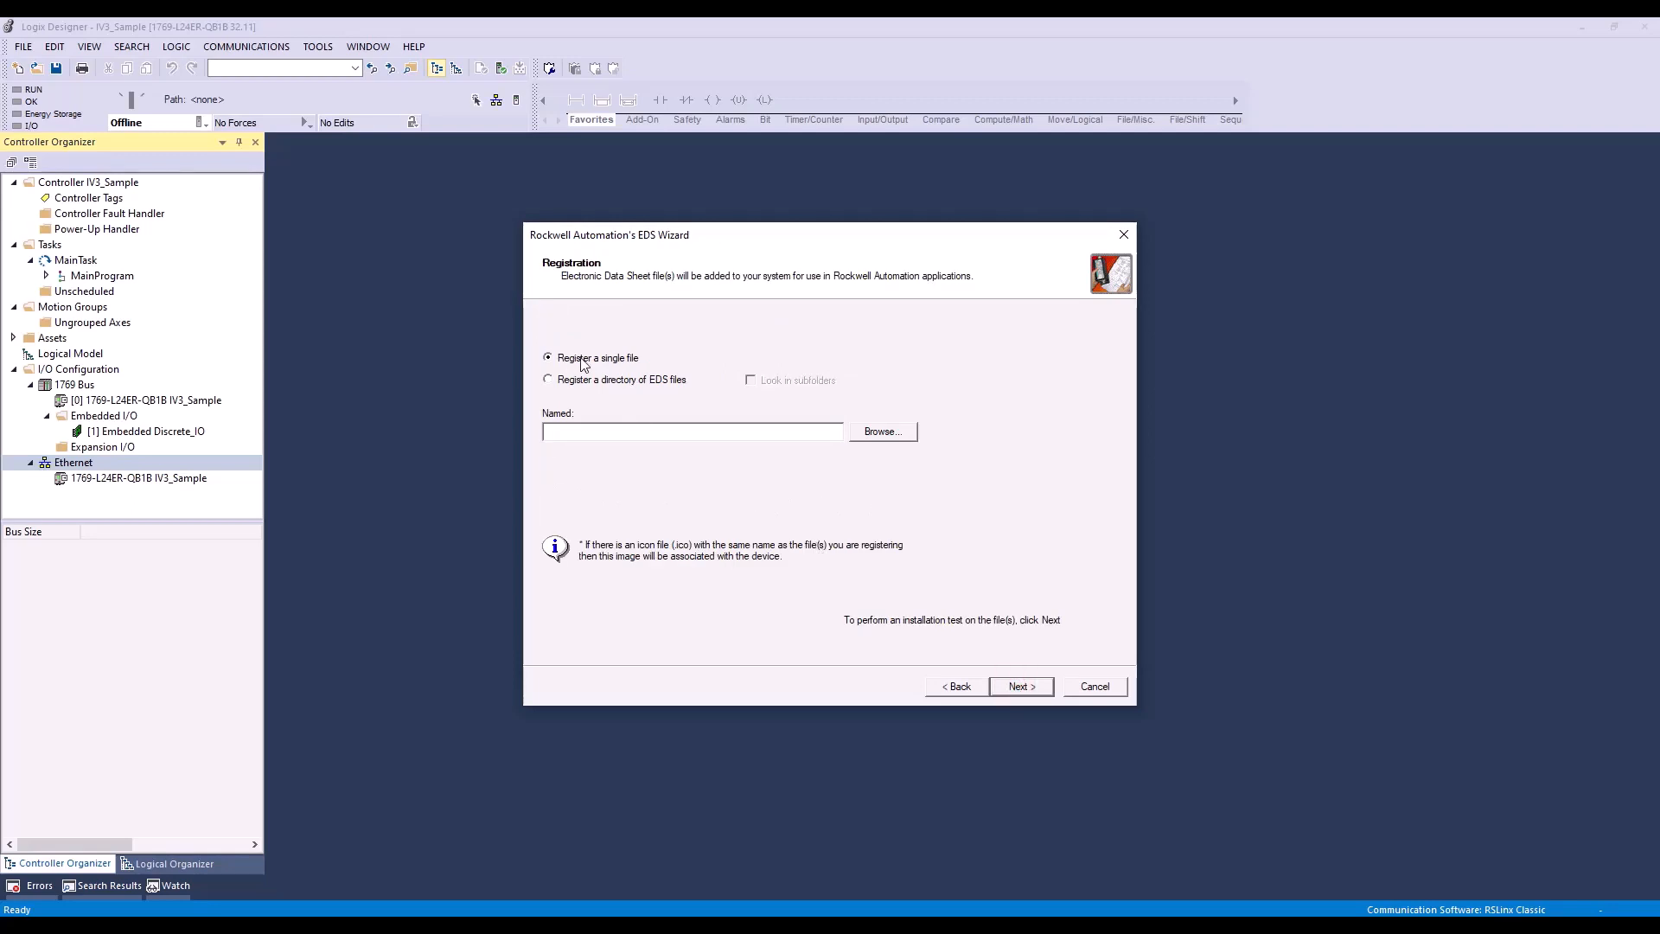
left_click(882, 438)
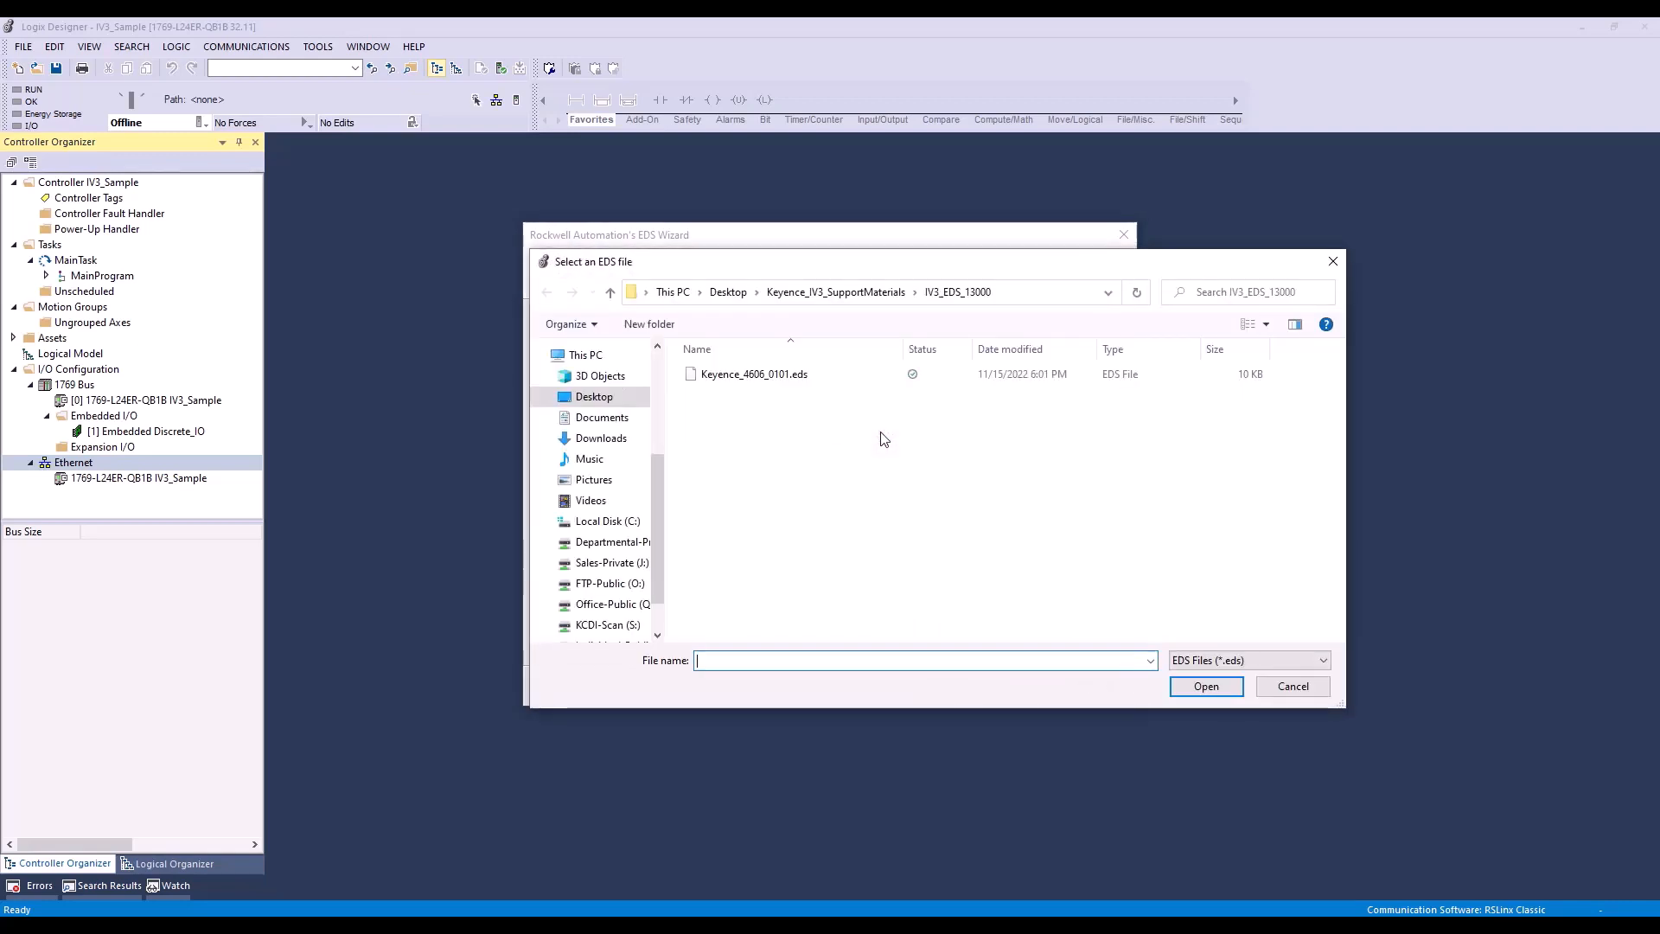
left_click(761, 377)
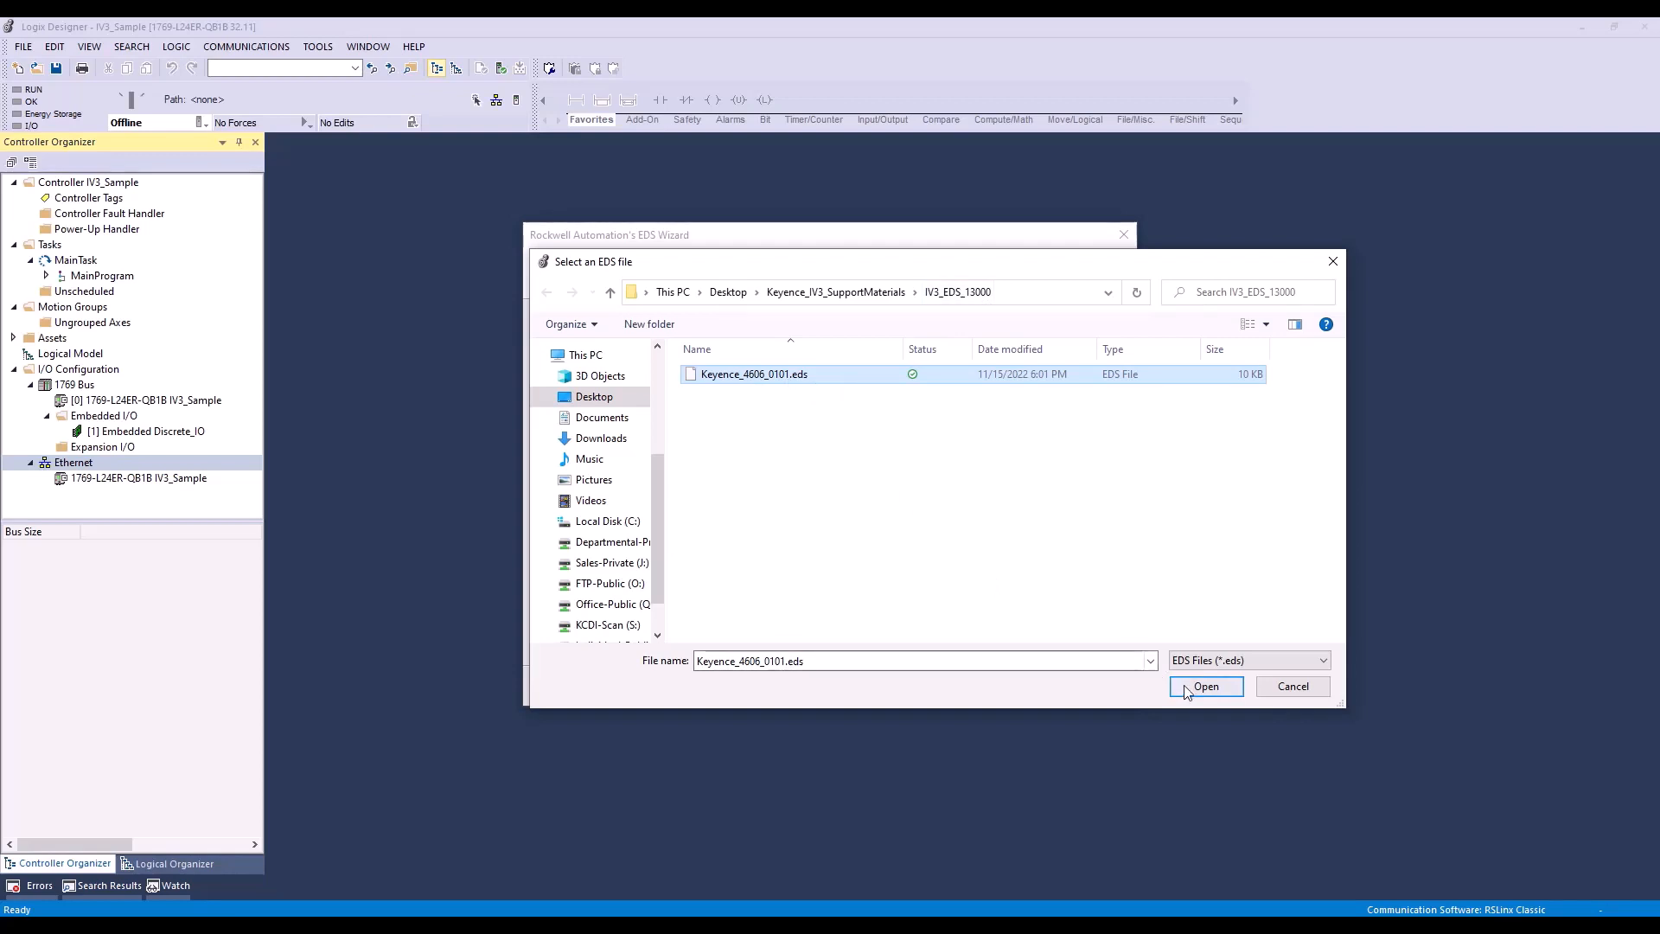
left_click(1206, 689)
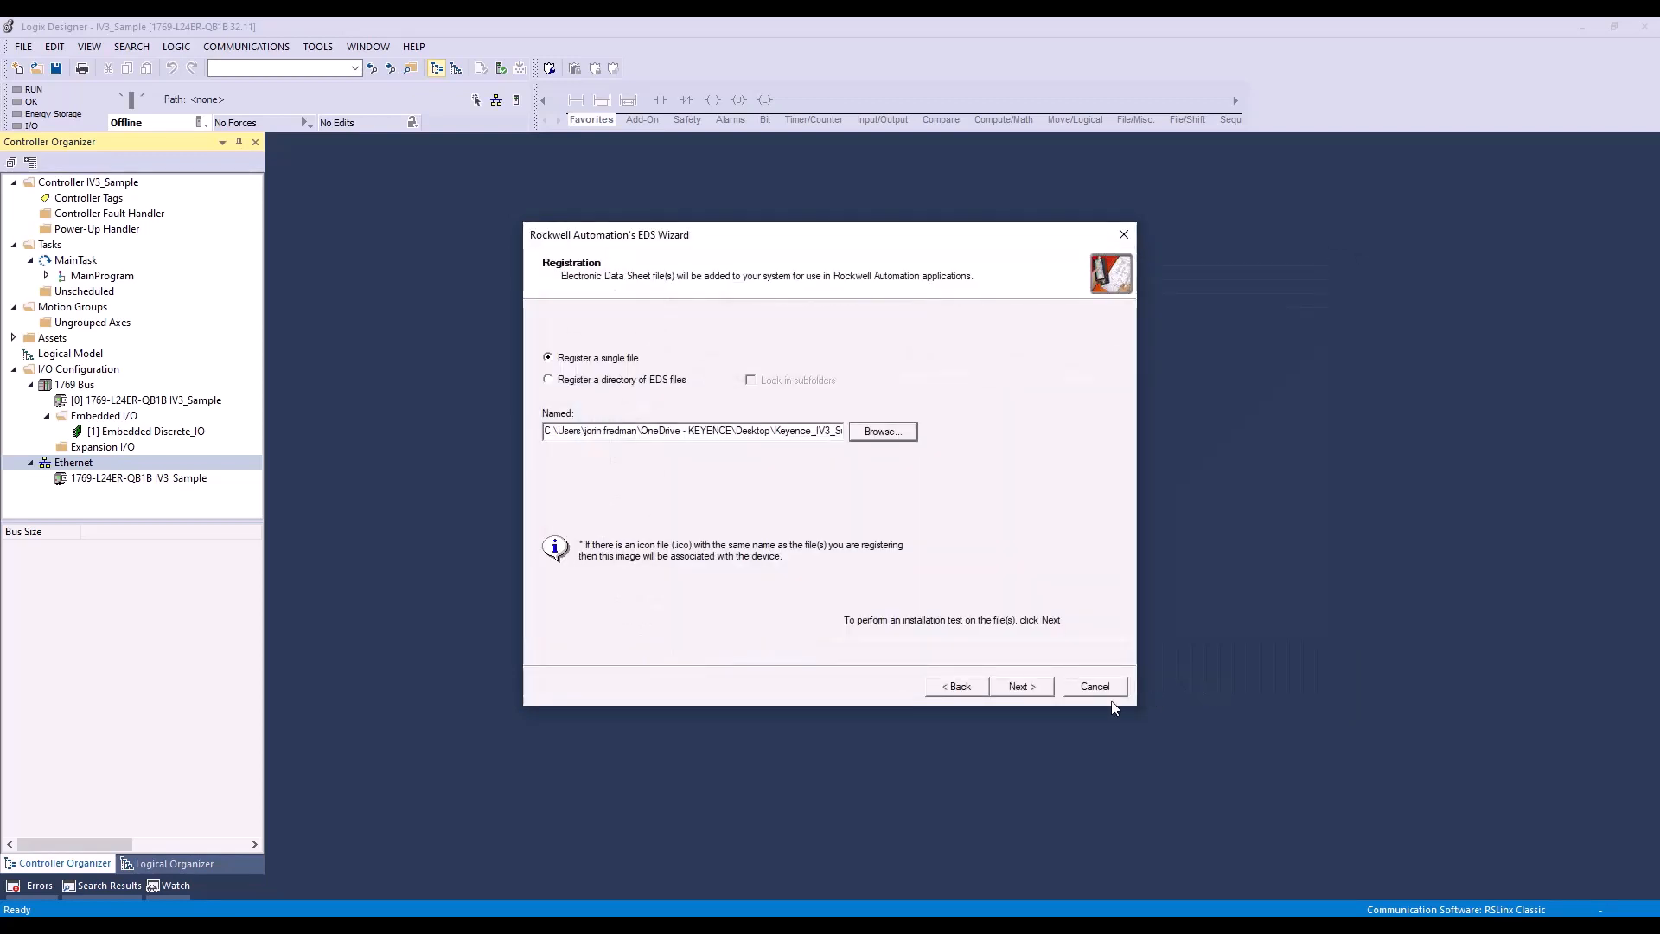
Step: Run the EDS file's installation test, keep the default device image, and complete the IV3 Series registration
left_click(1035, 692)
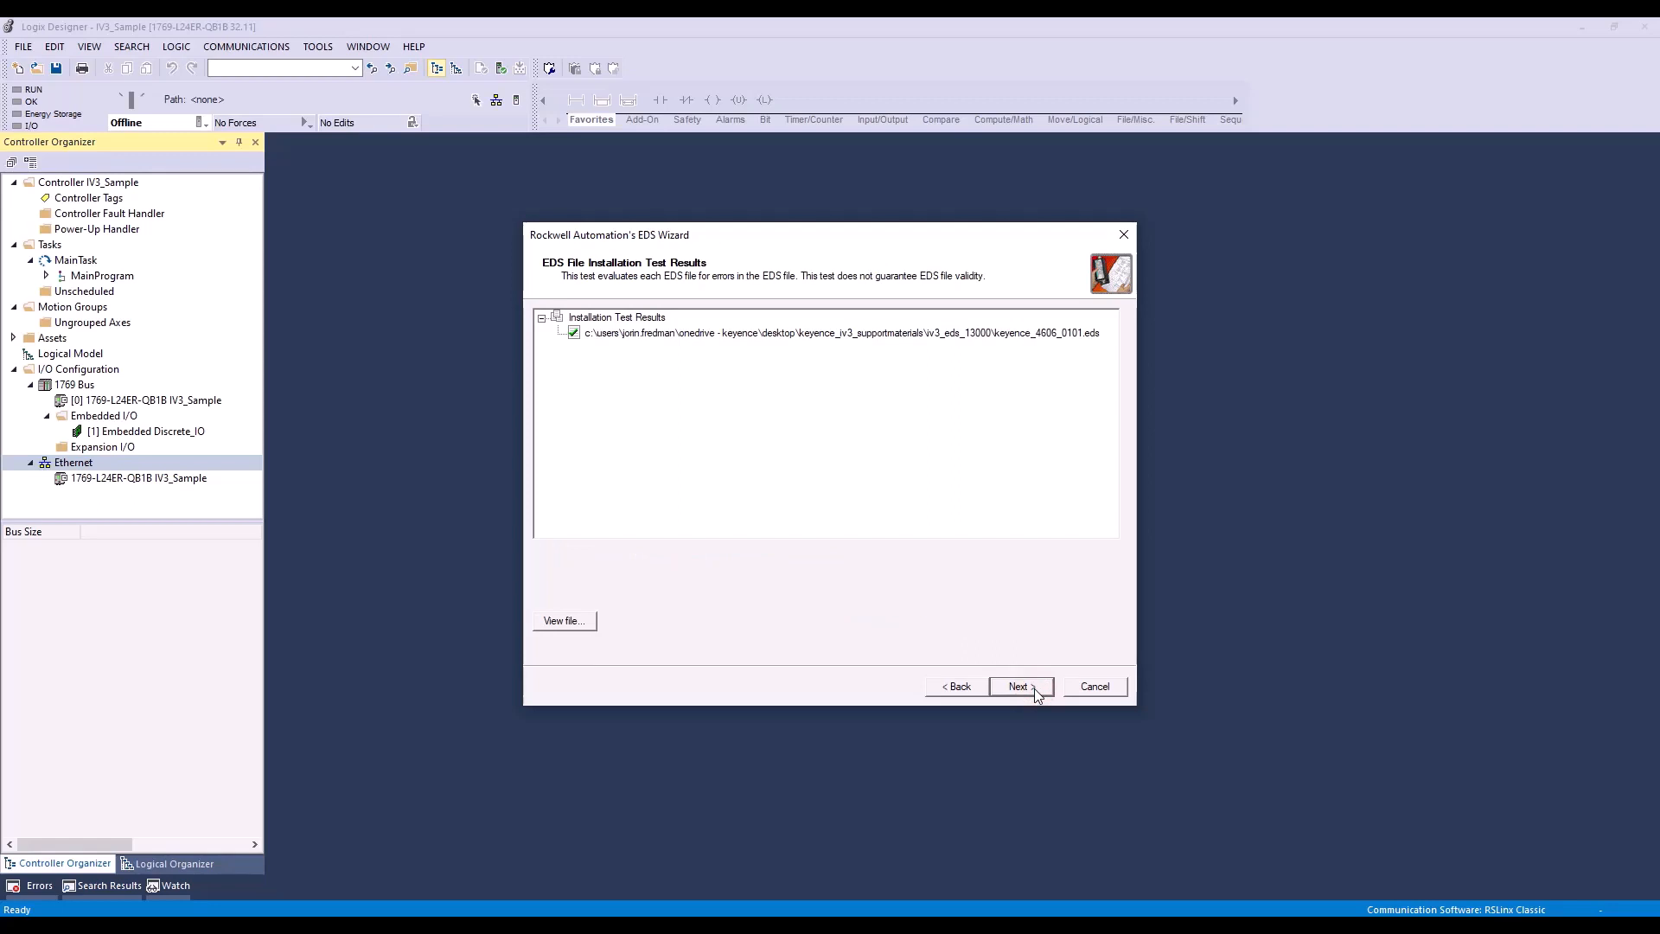
left_click(1035, 690)
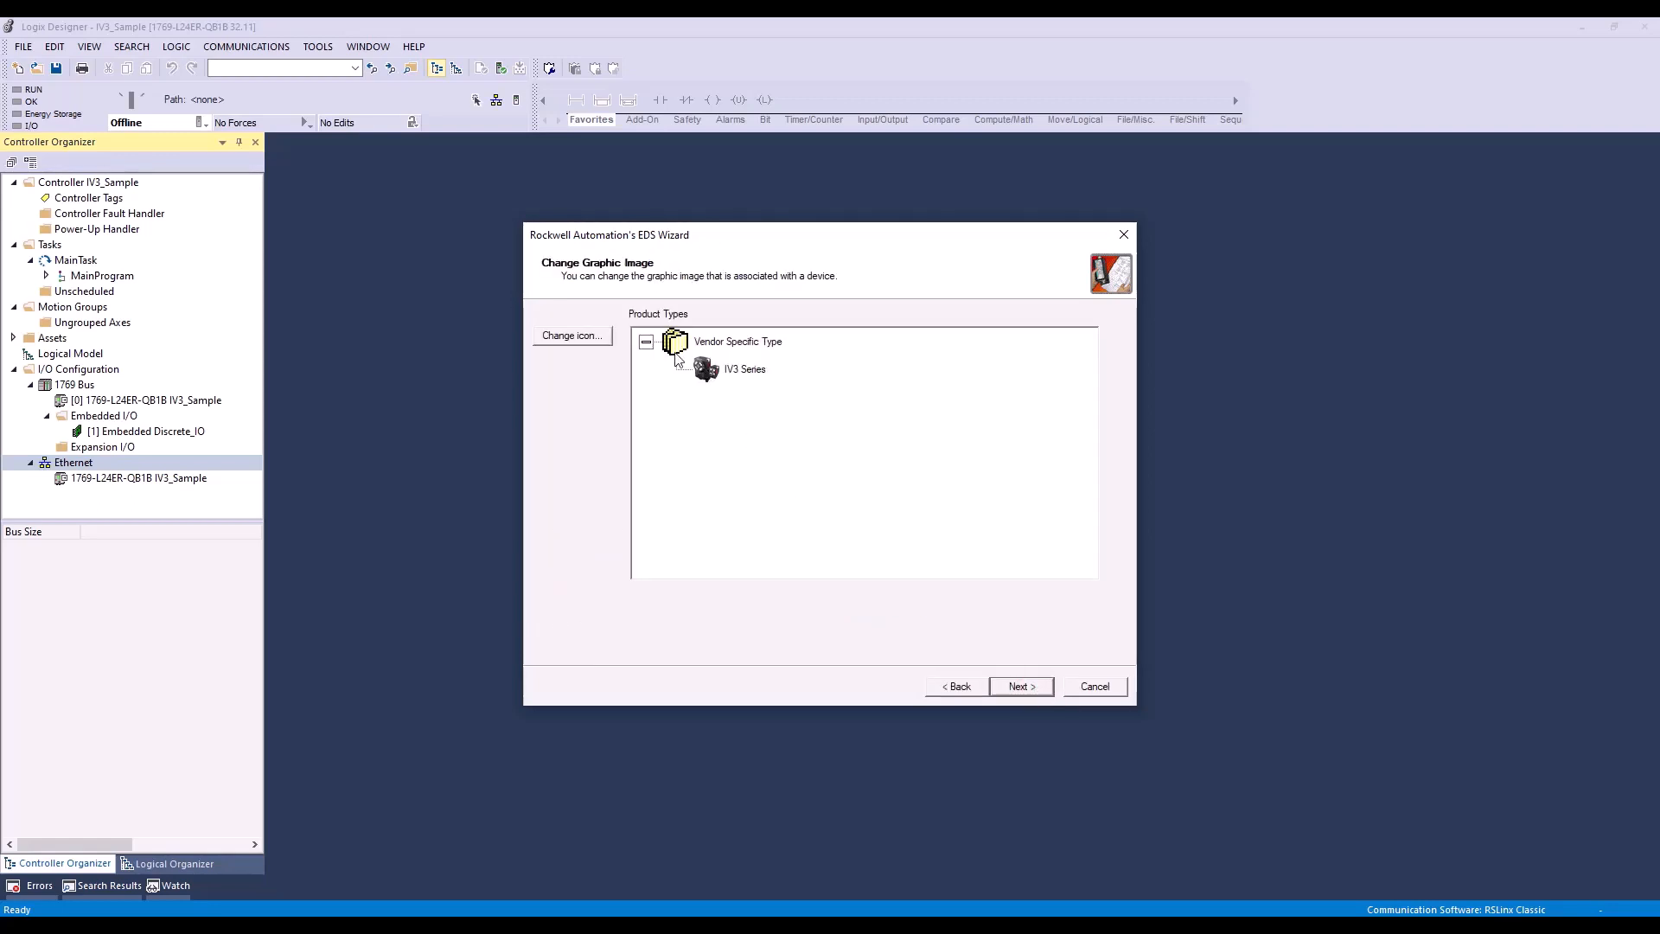
left_click(1026, 688)
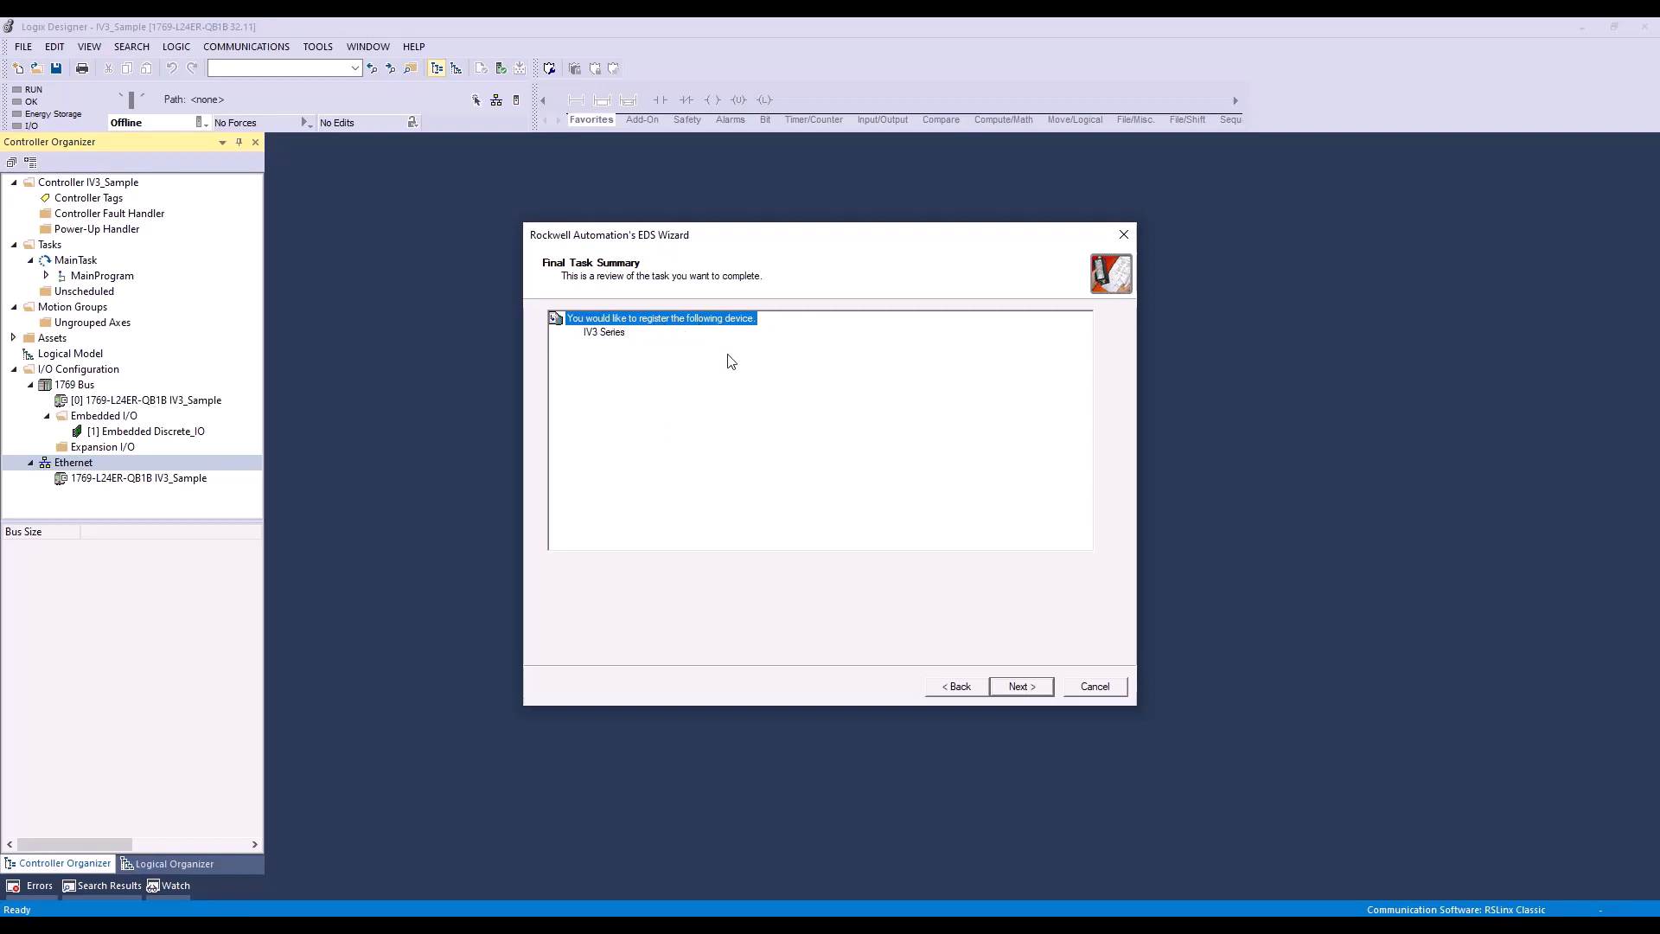
left_click(1022, 687)
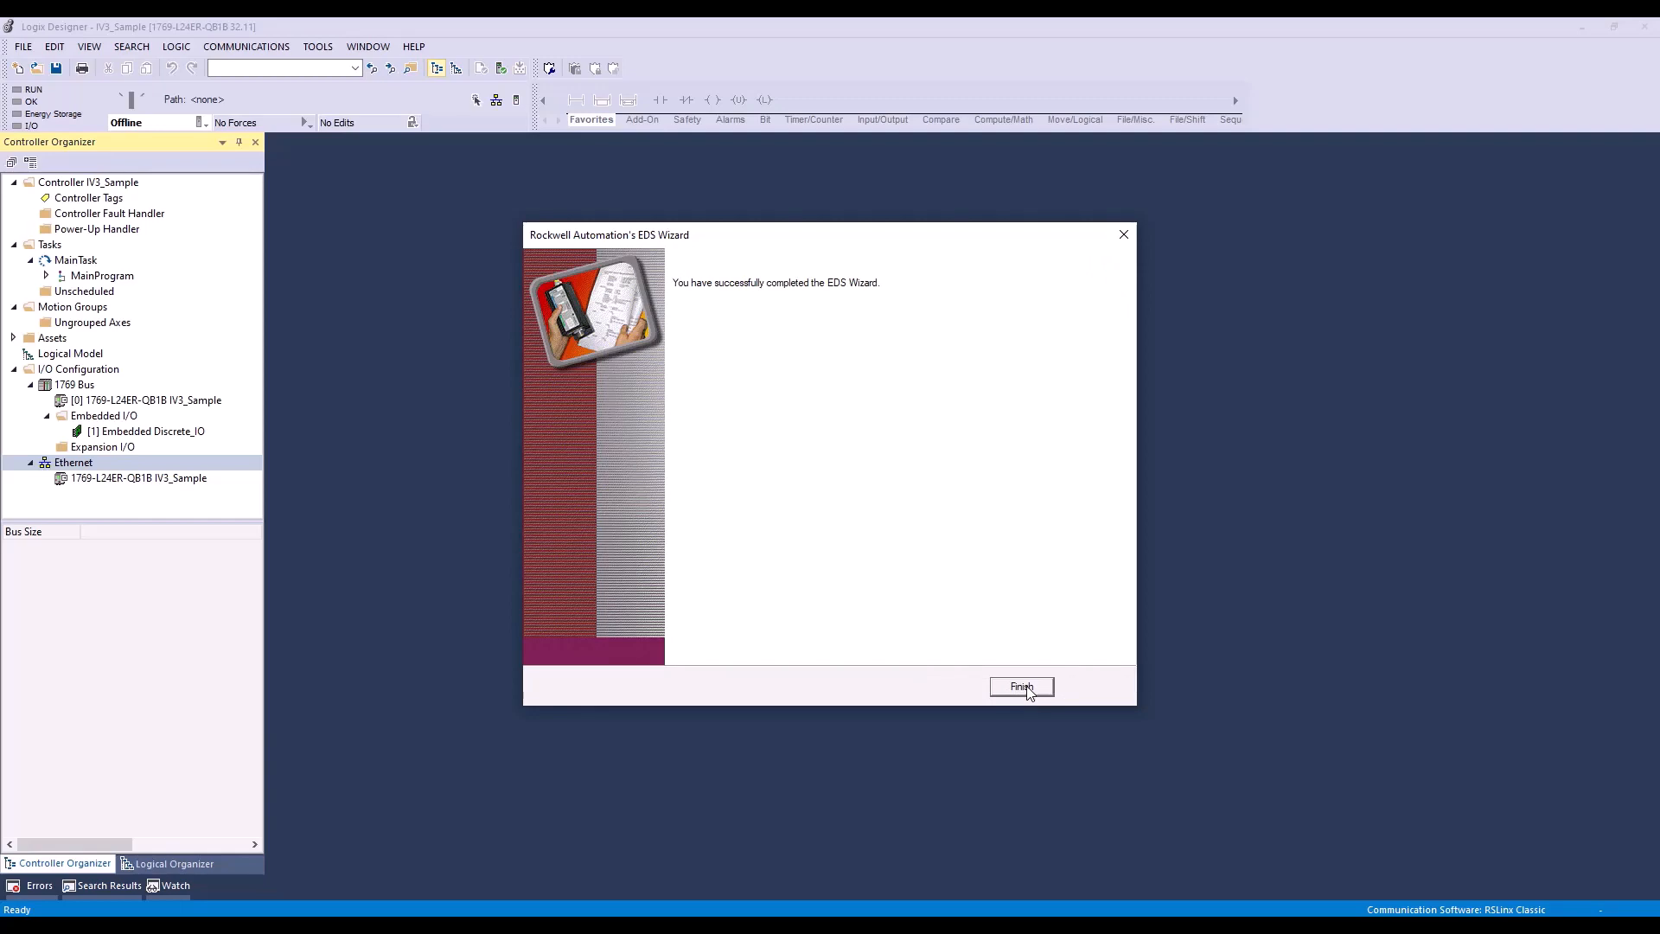
left_click(1022, 687)
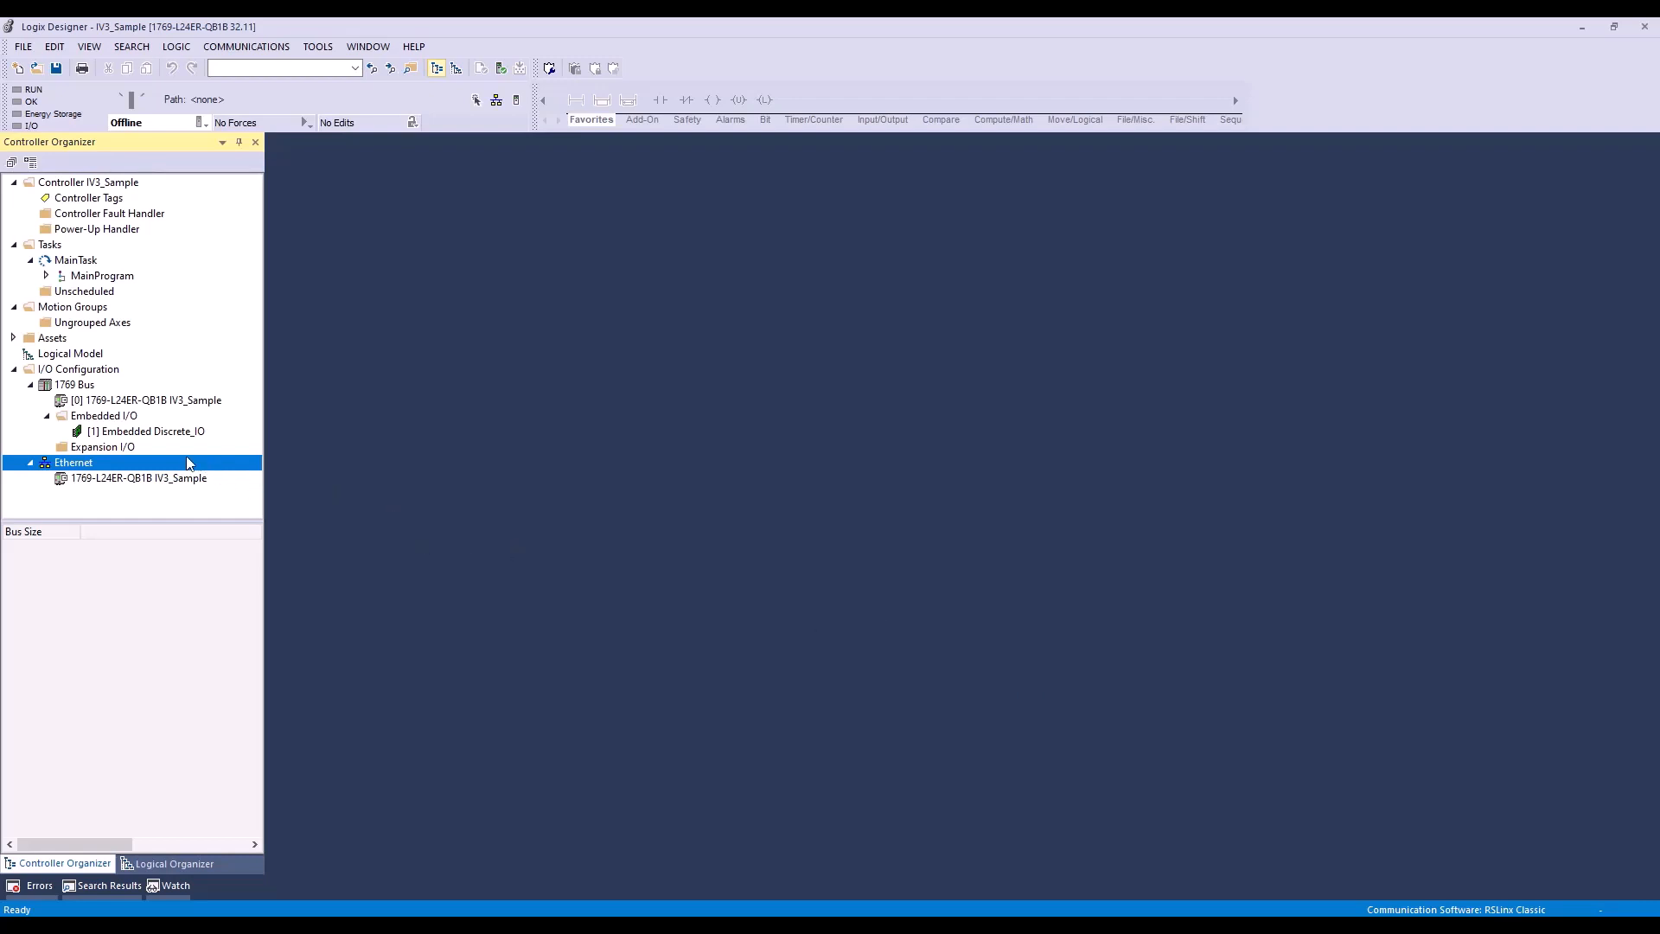
Step: Create a new IV3 Series module under the controller's Ethernet node, found by searching for iv3, and name it IV3
right_click(167, 463)
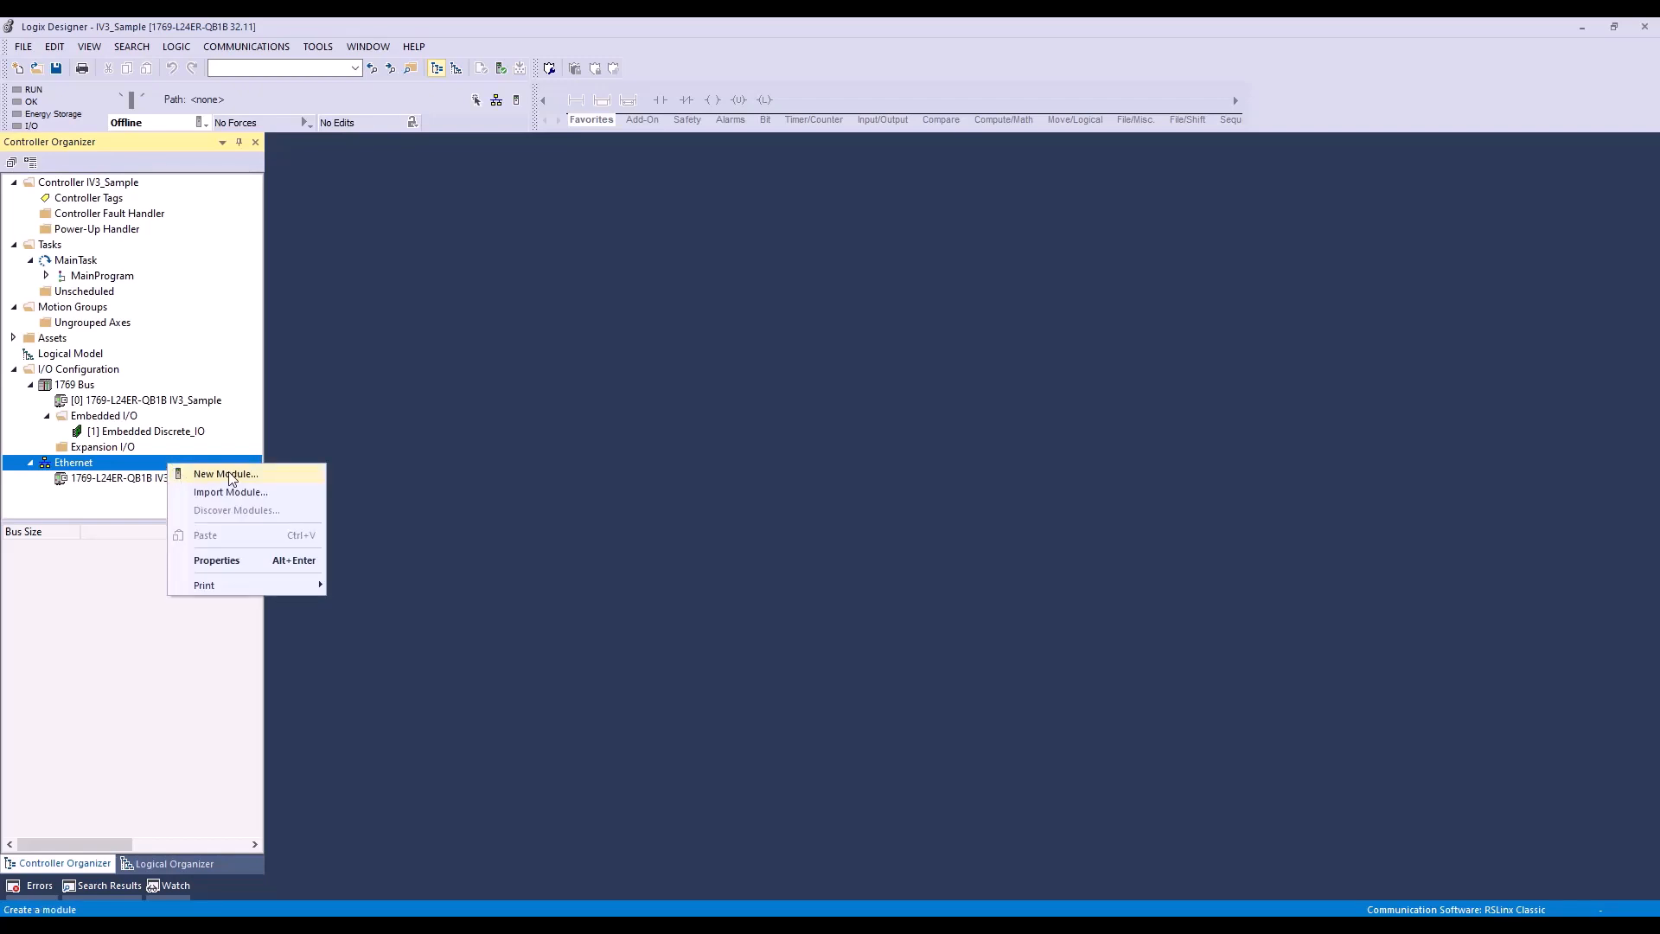
left_click(232, 475)
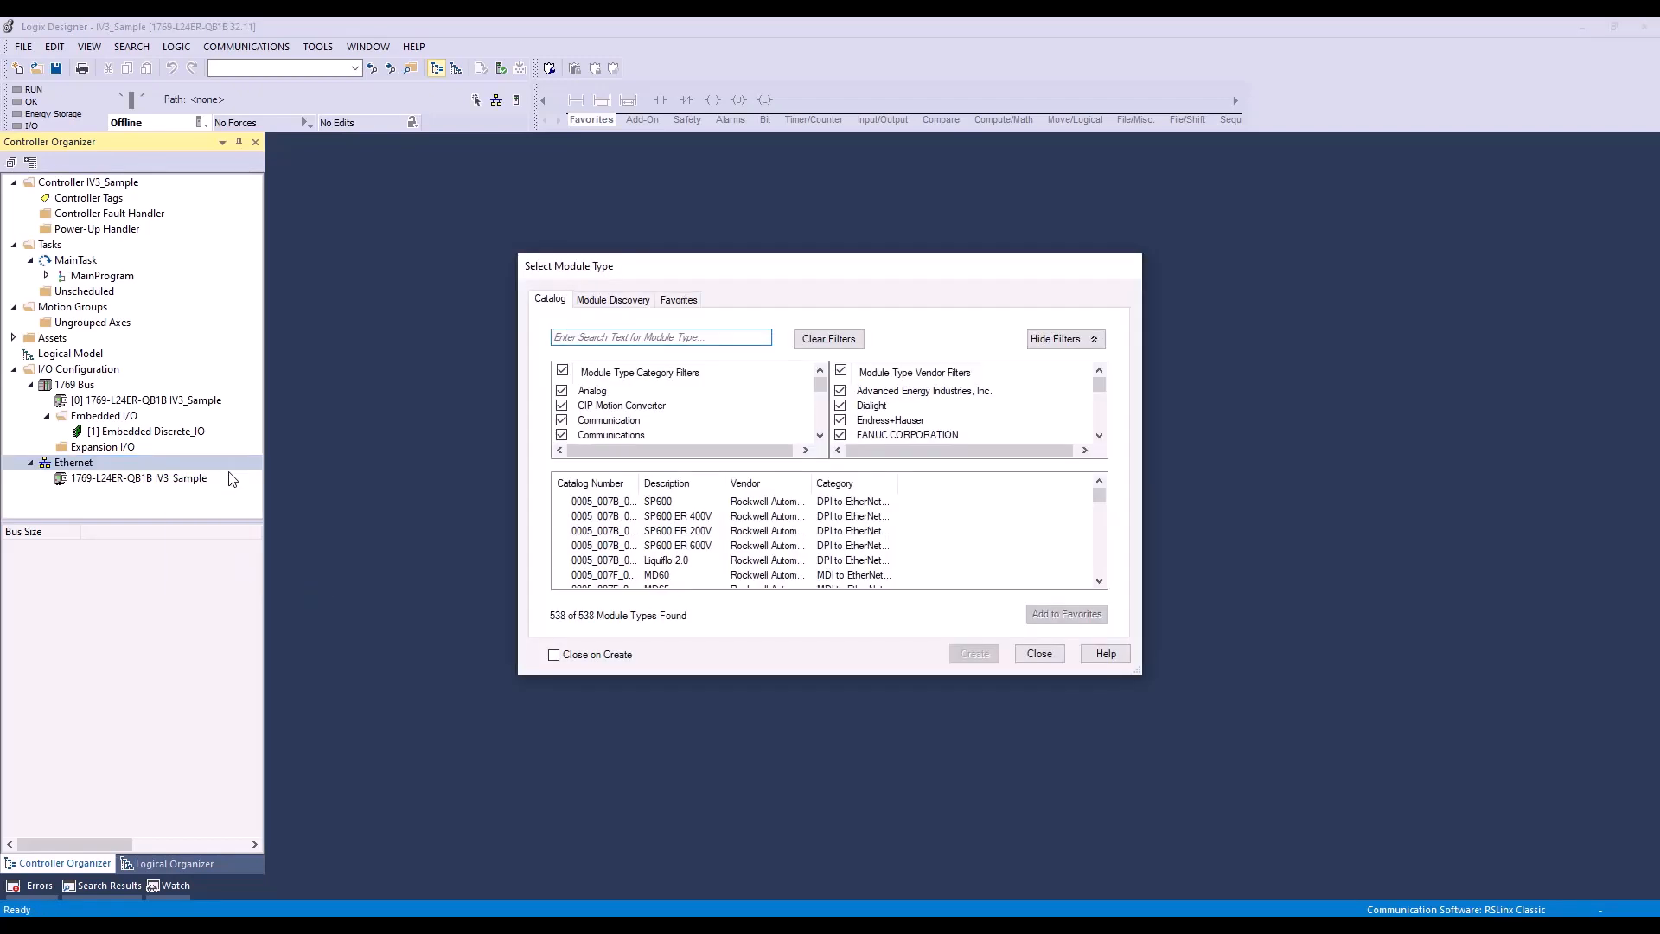
left_click(594, 337)
type("iv3")
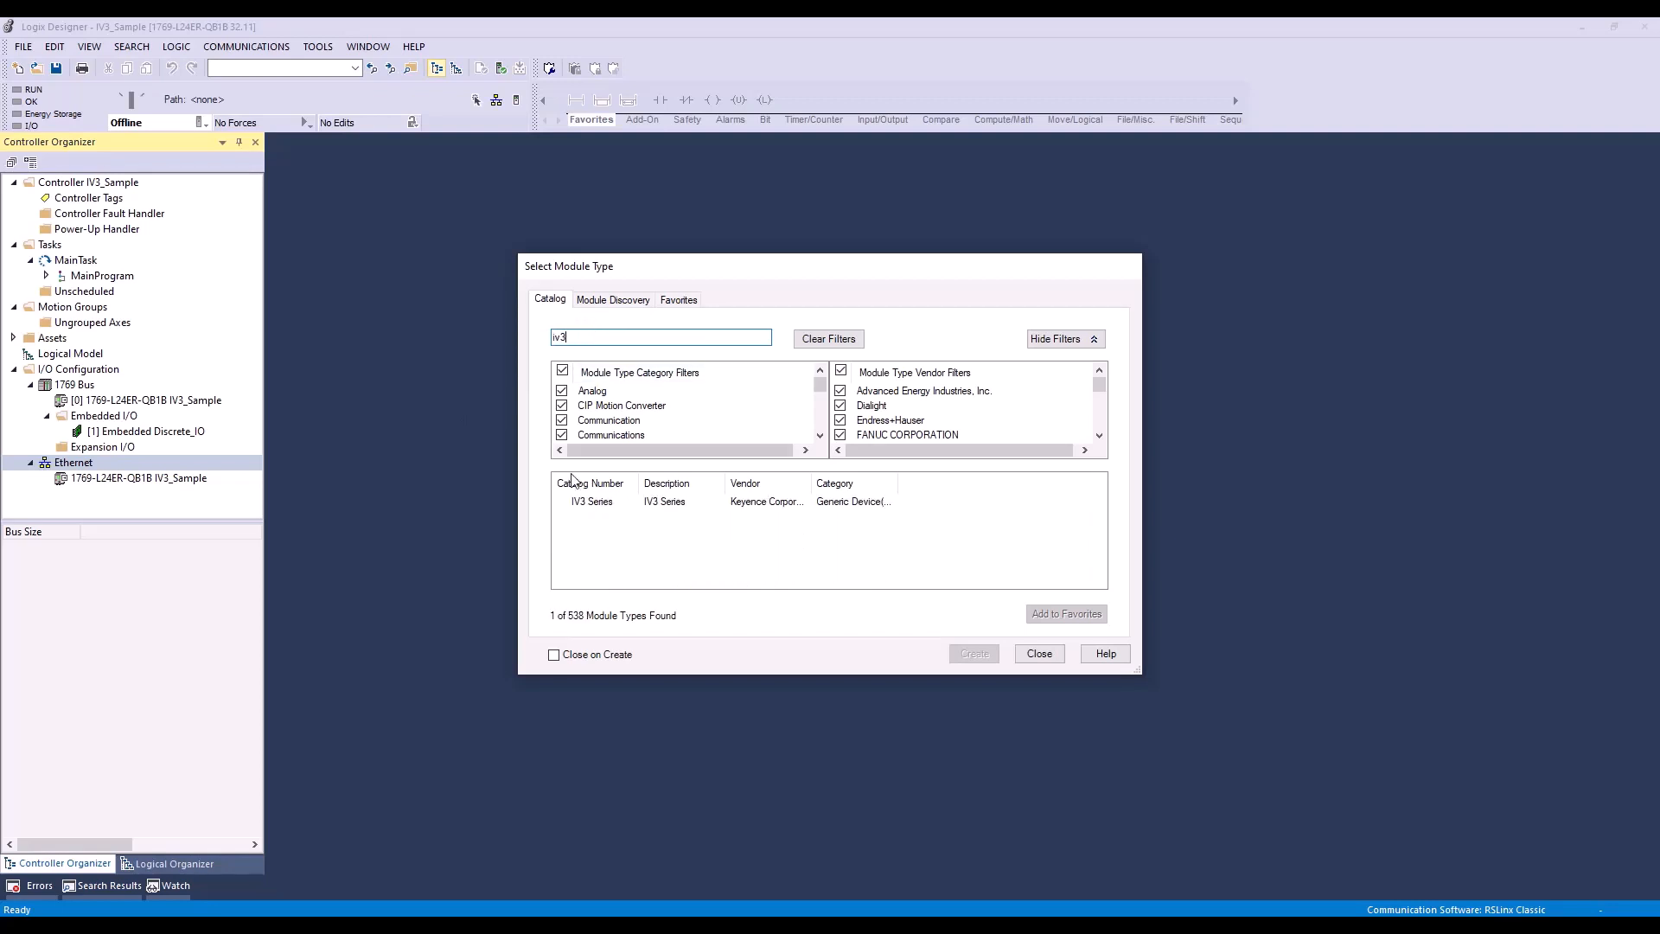
left_click(592, 501)
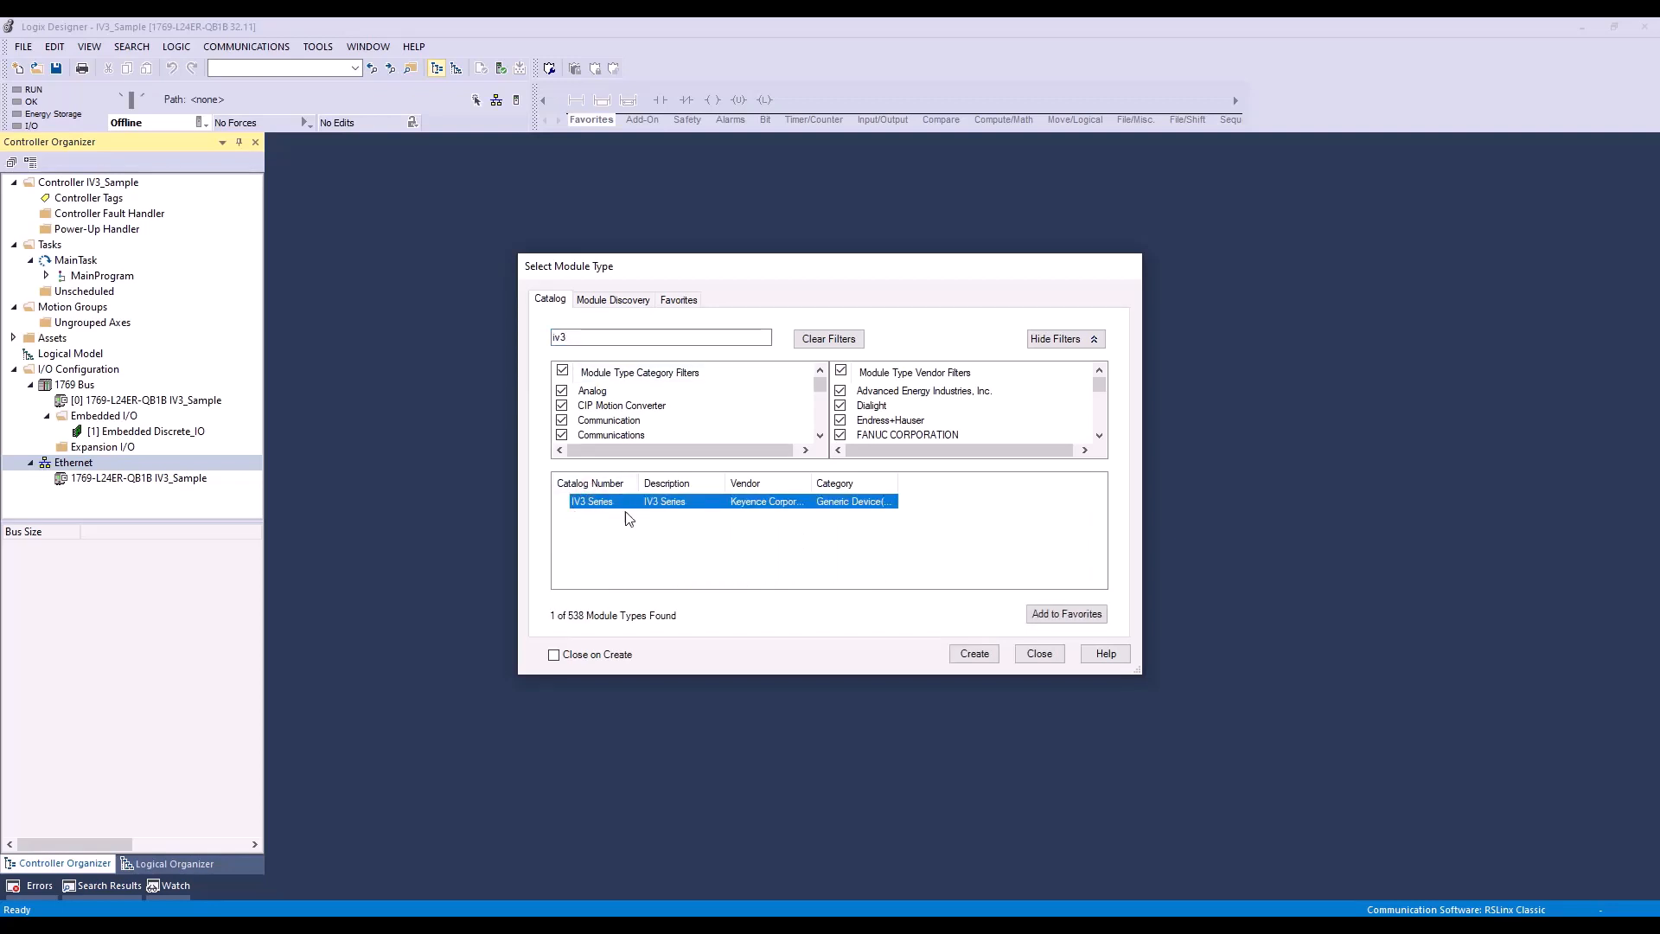
left_click(966, 655)
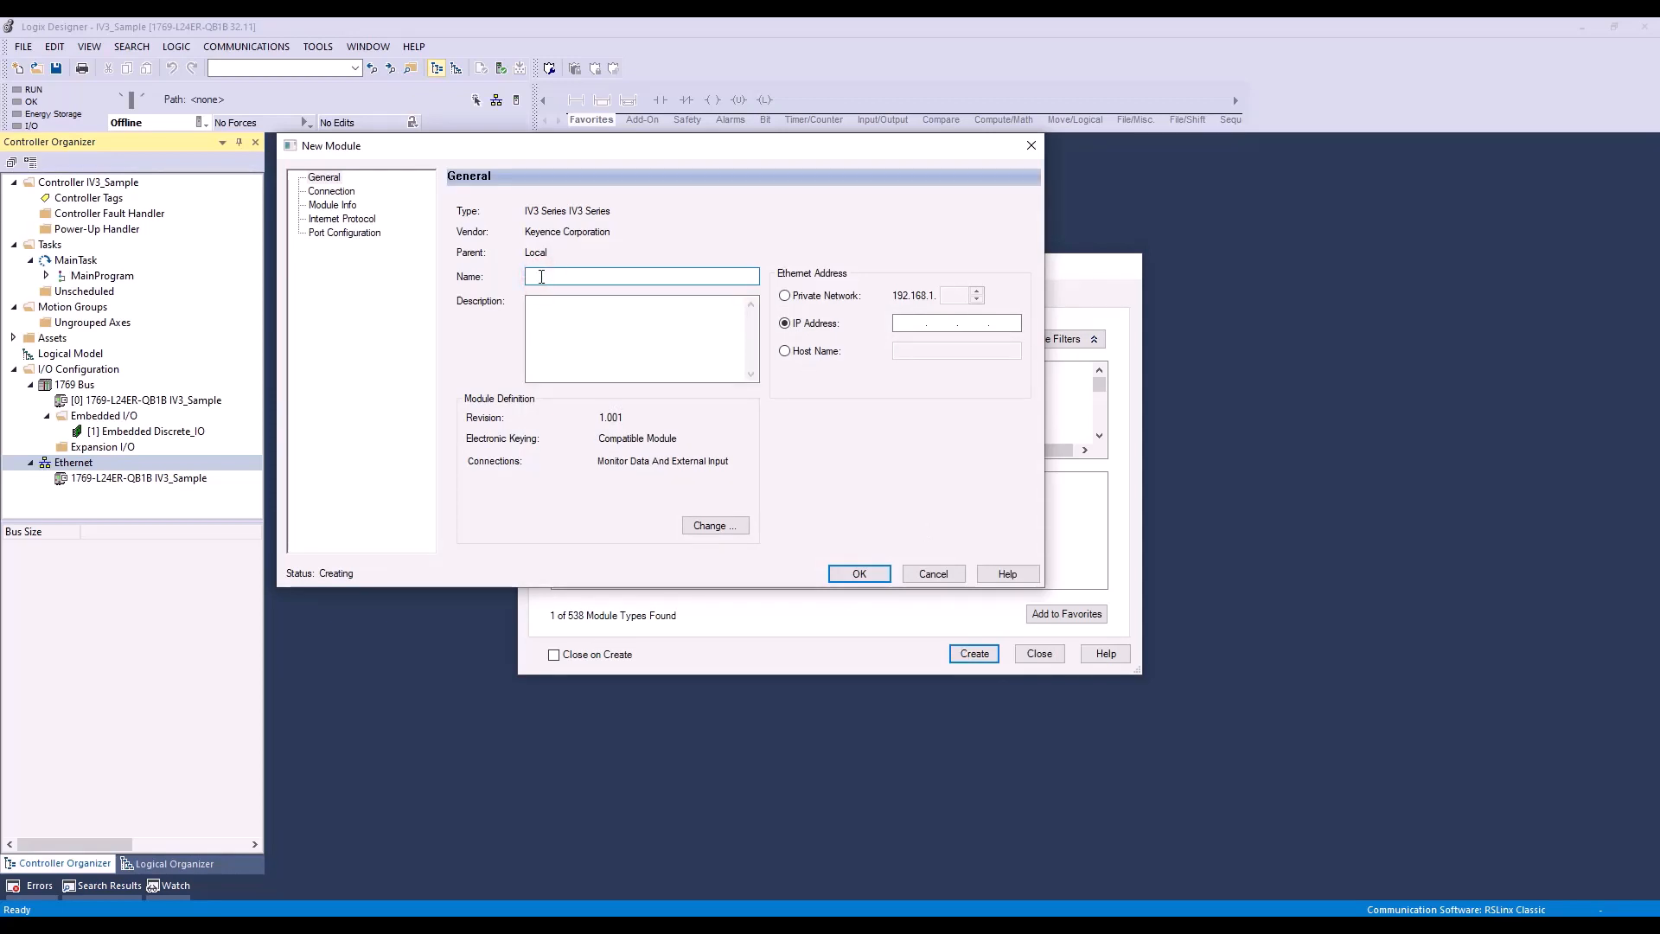
type("IV3")
left_click(903, 327)
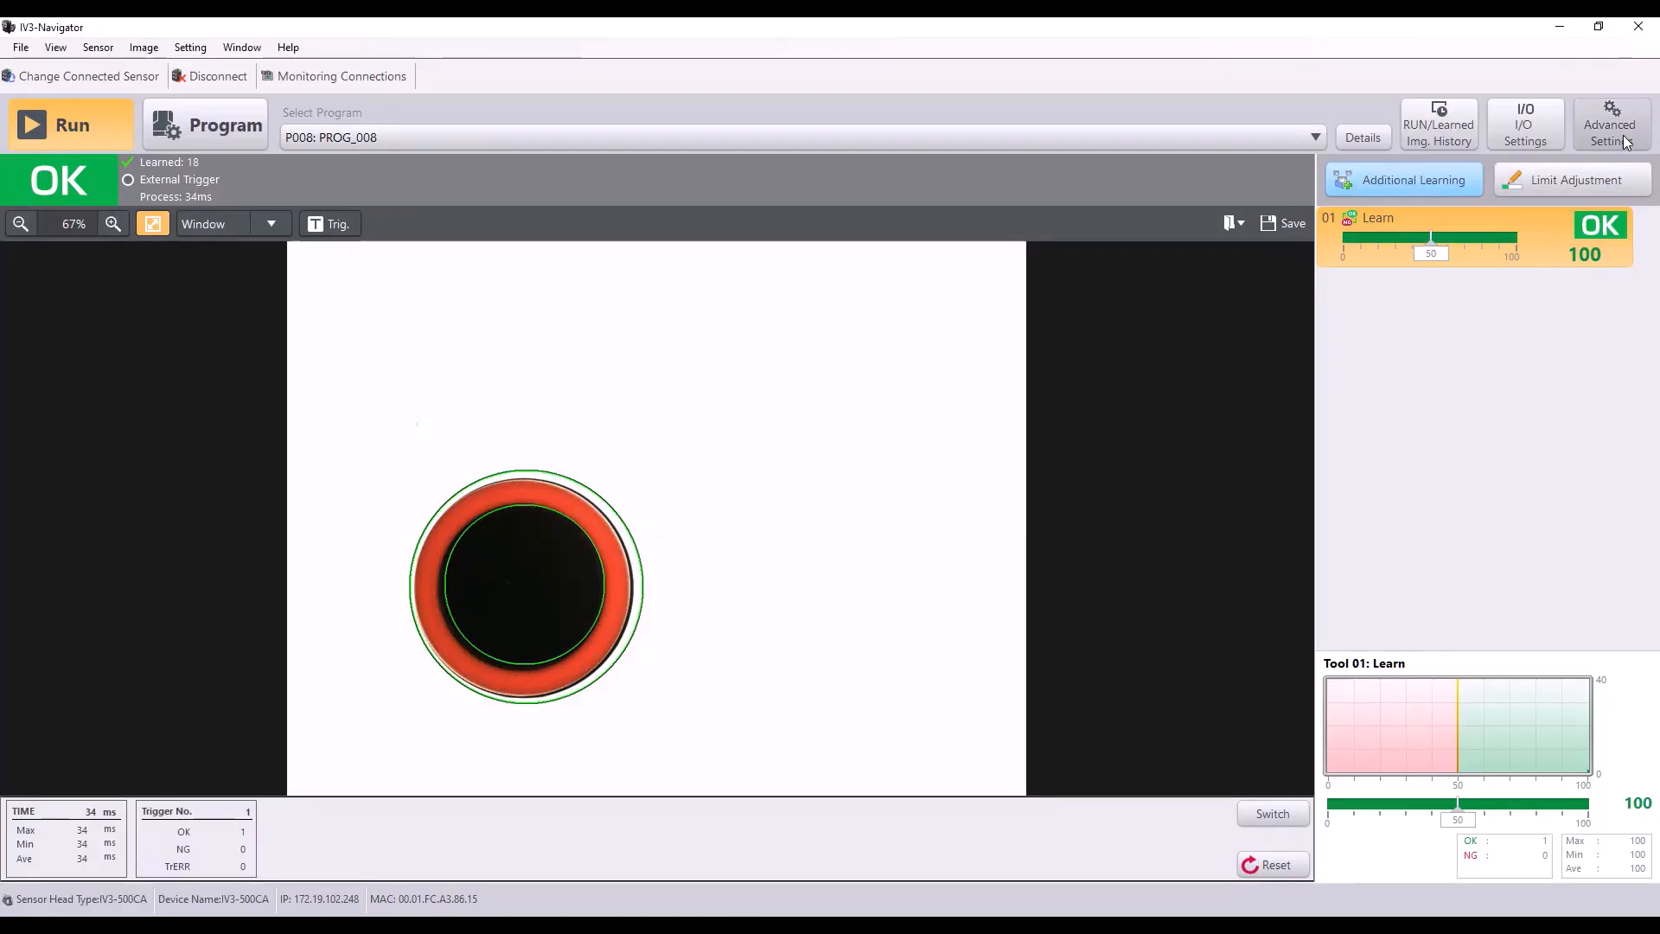
Step: In IV3-Navigator, put the sensor in Program mode and open its network settings to check the IP address
left_click(1588, 141)
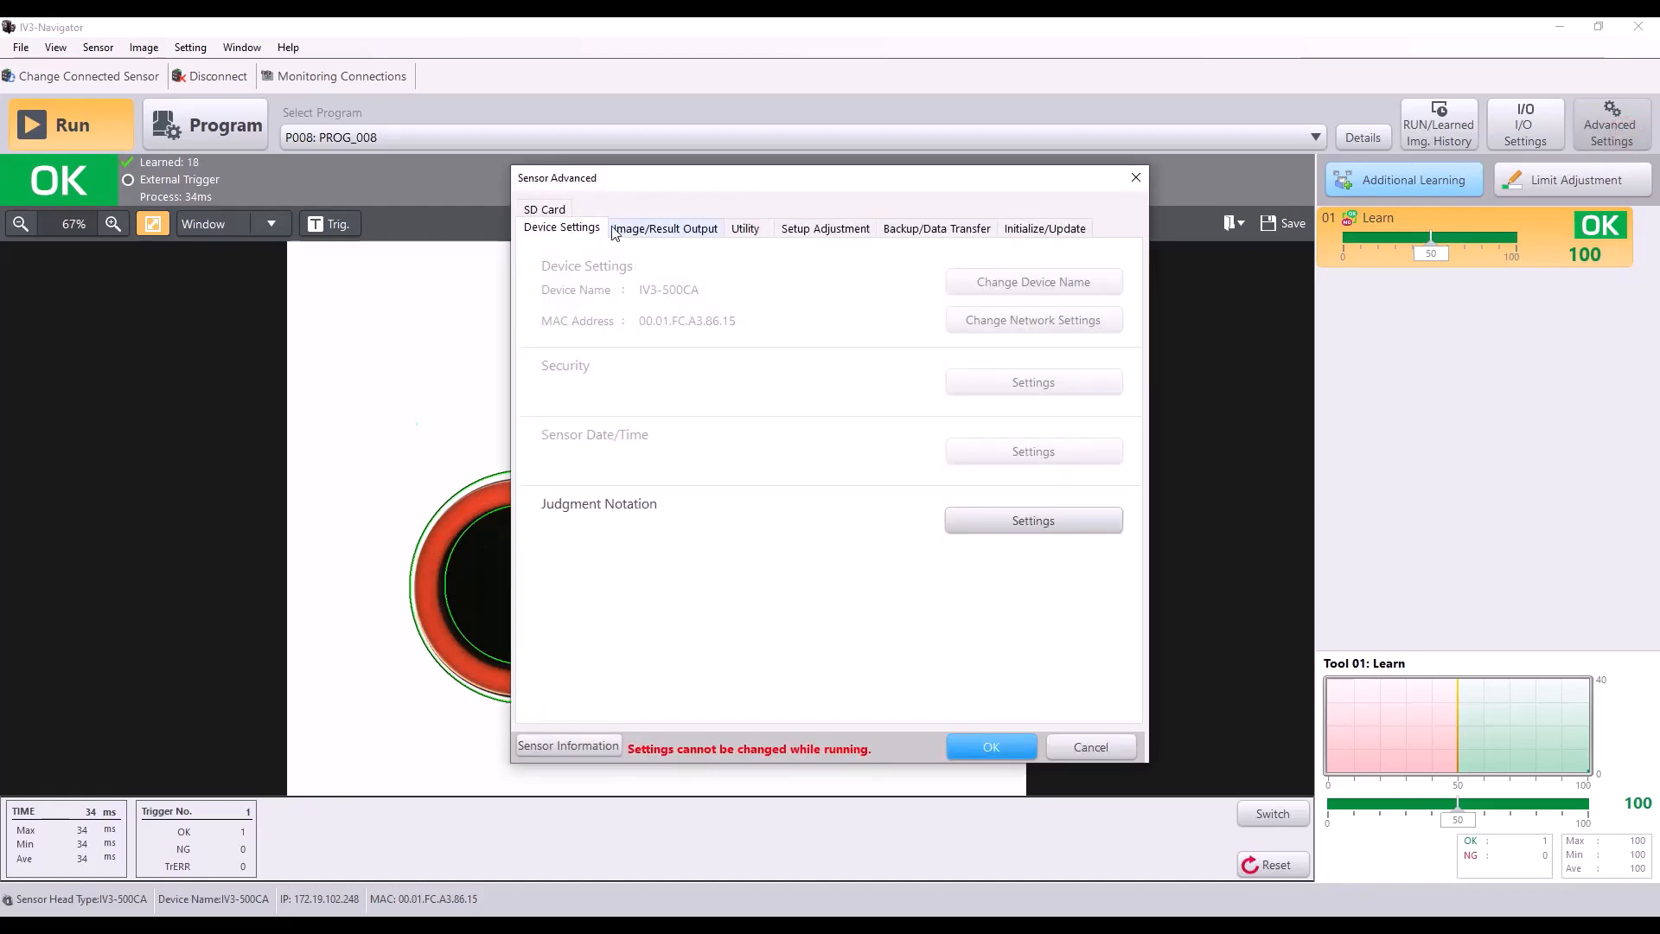
left_click(991, 747)
left_click(256, 142)
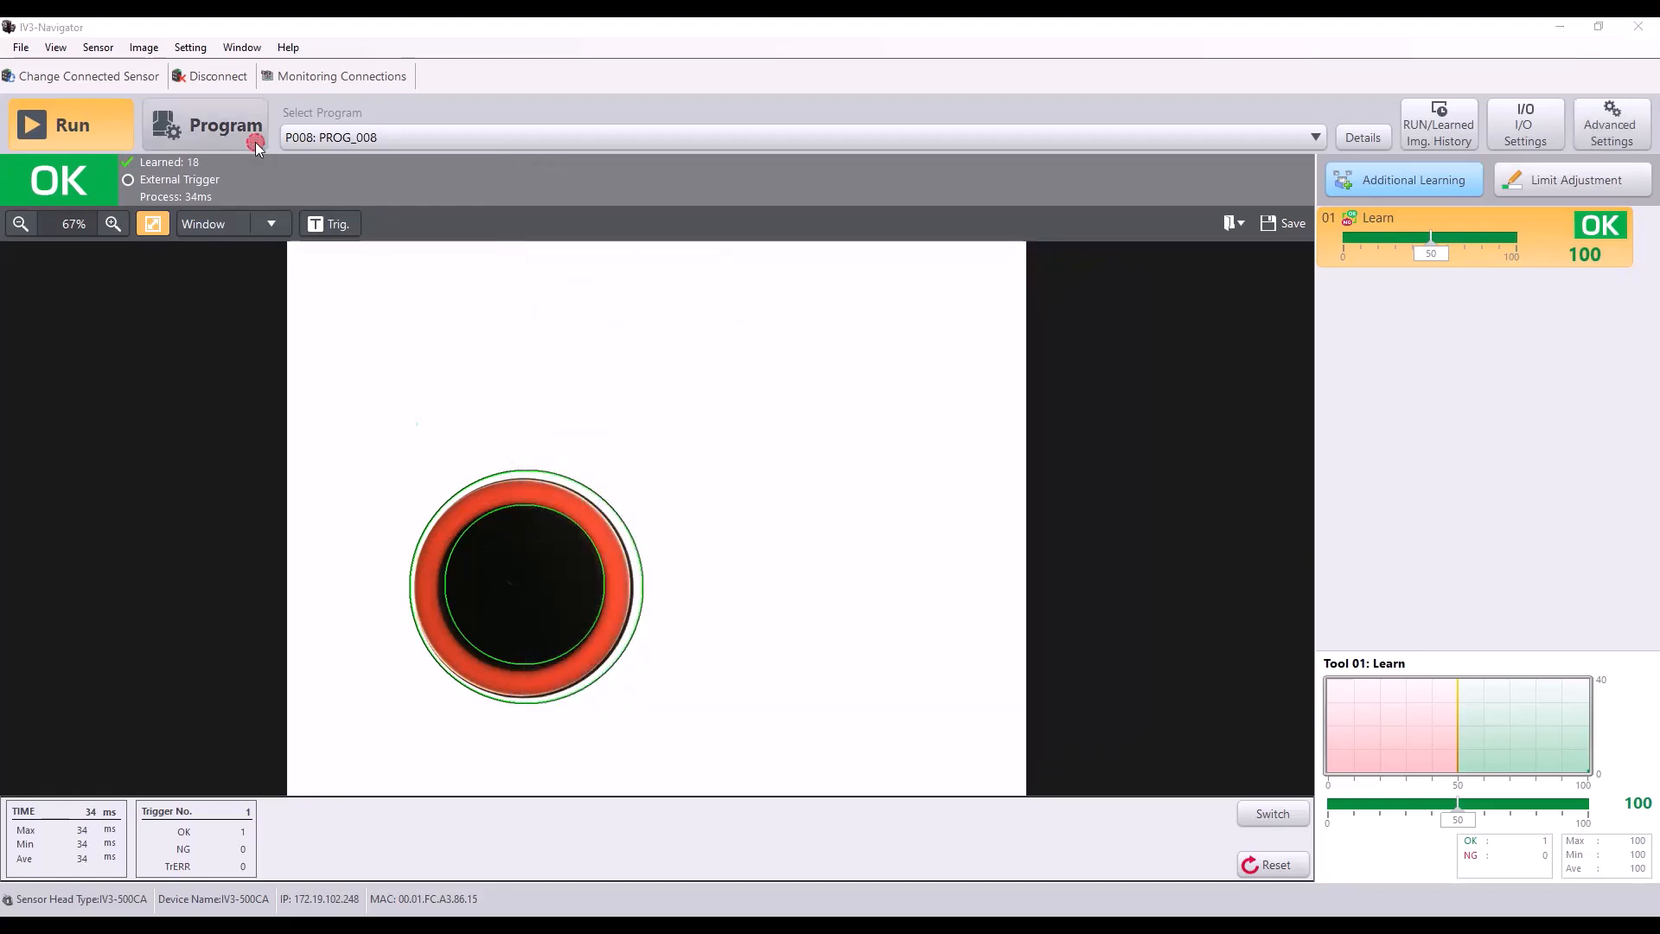
left_click(807, 529)
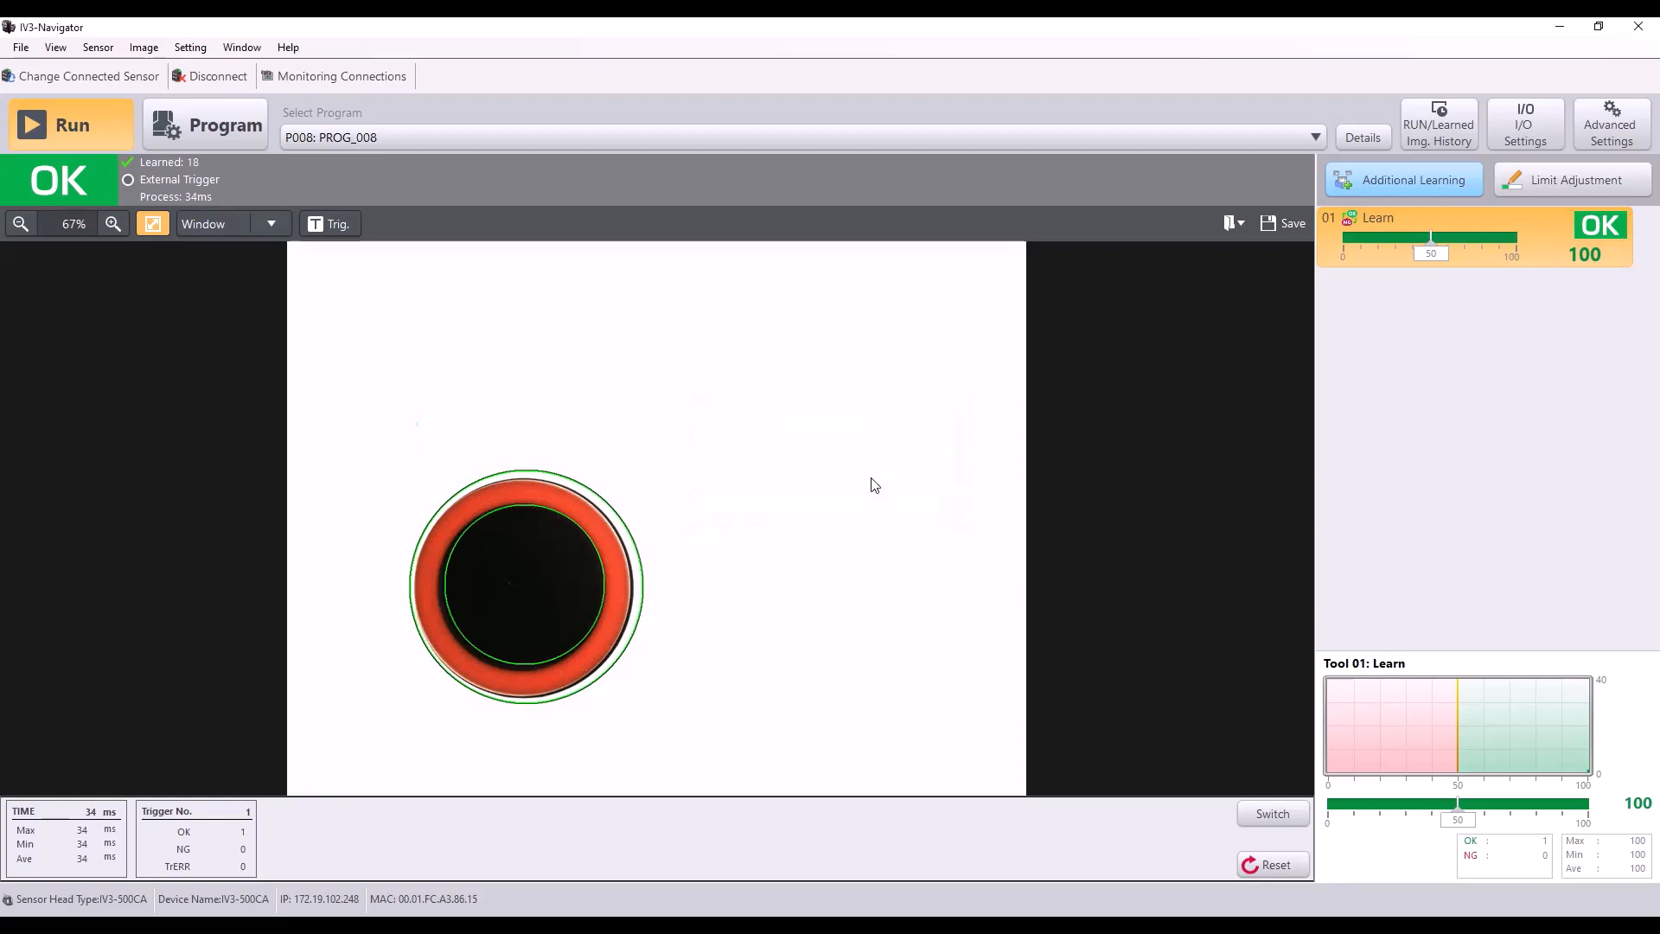
left_click(1613, 126)
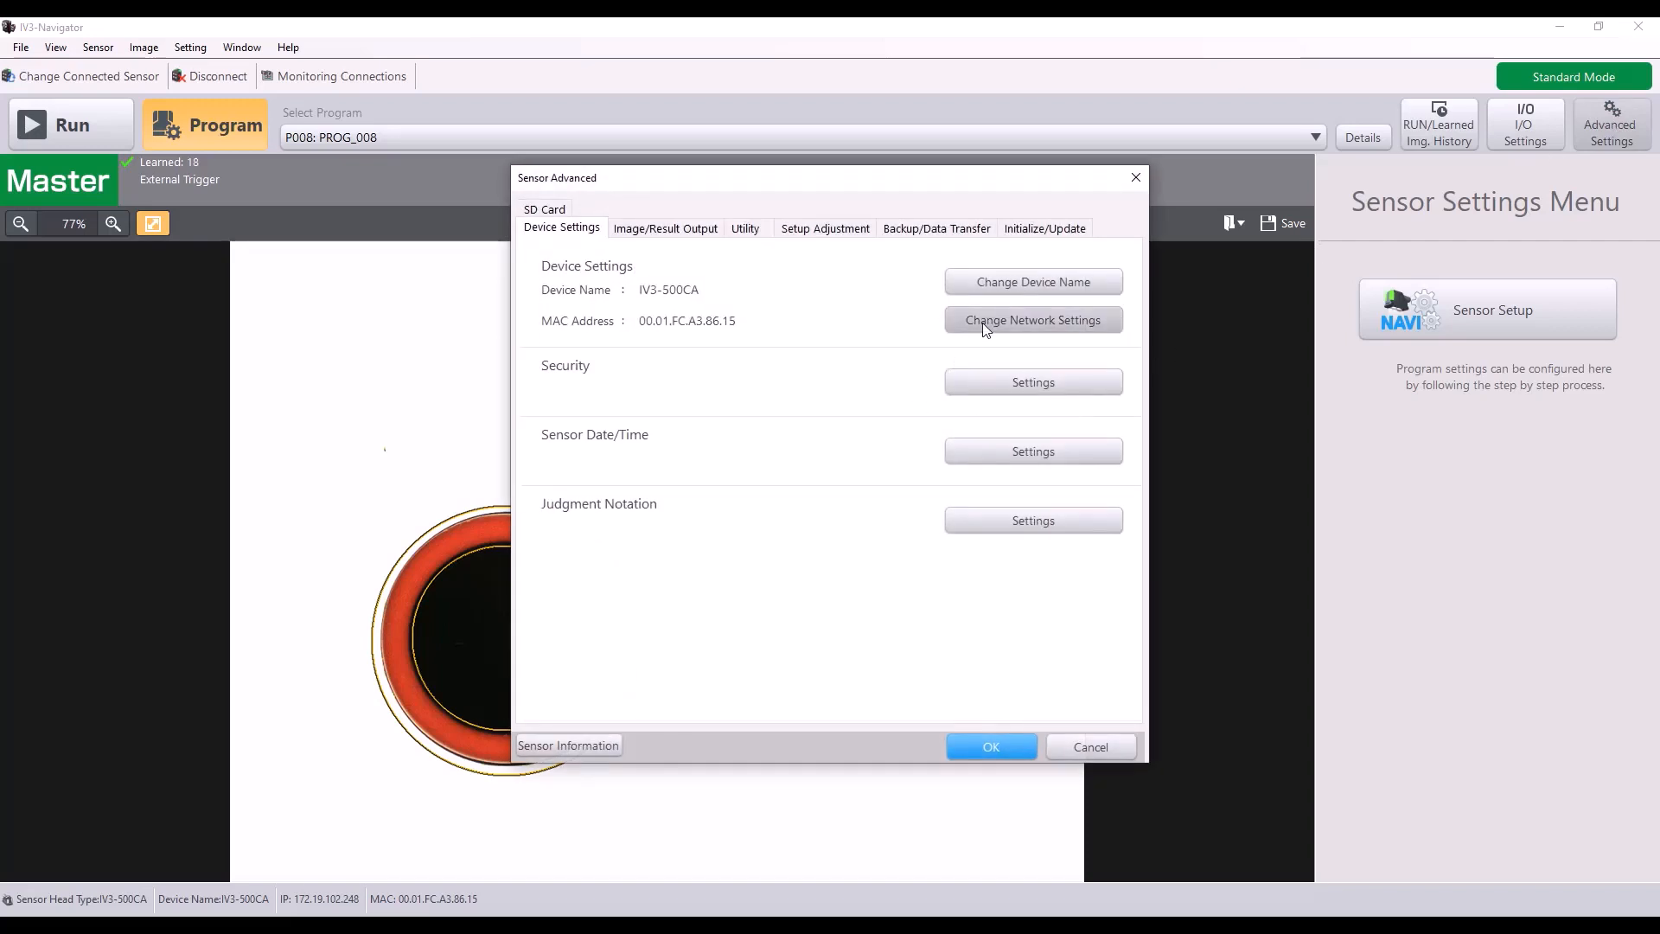
left_click(982, 323)
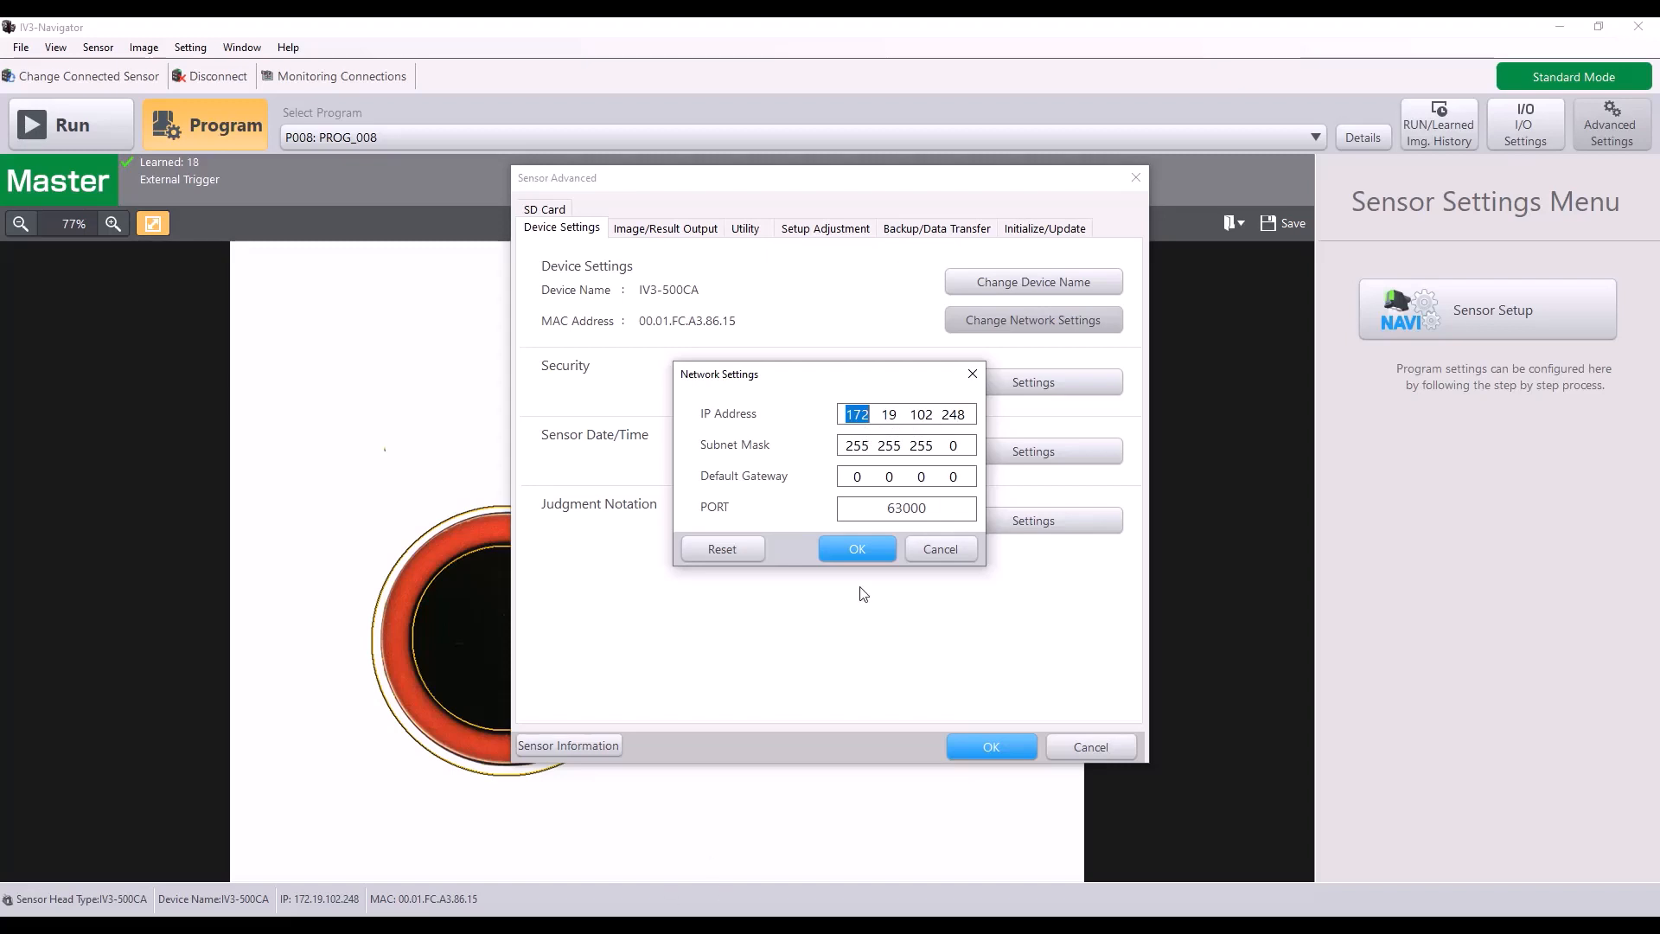
Step: Switch to Logix Designer and open the new IV3 module's IP address for editing
left_click(731, 924)
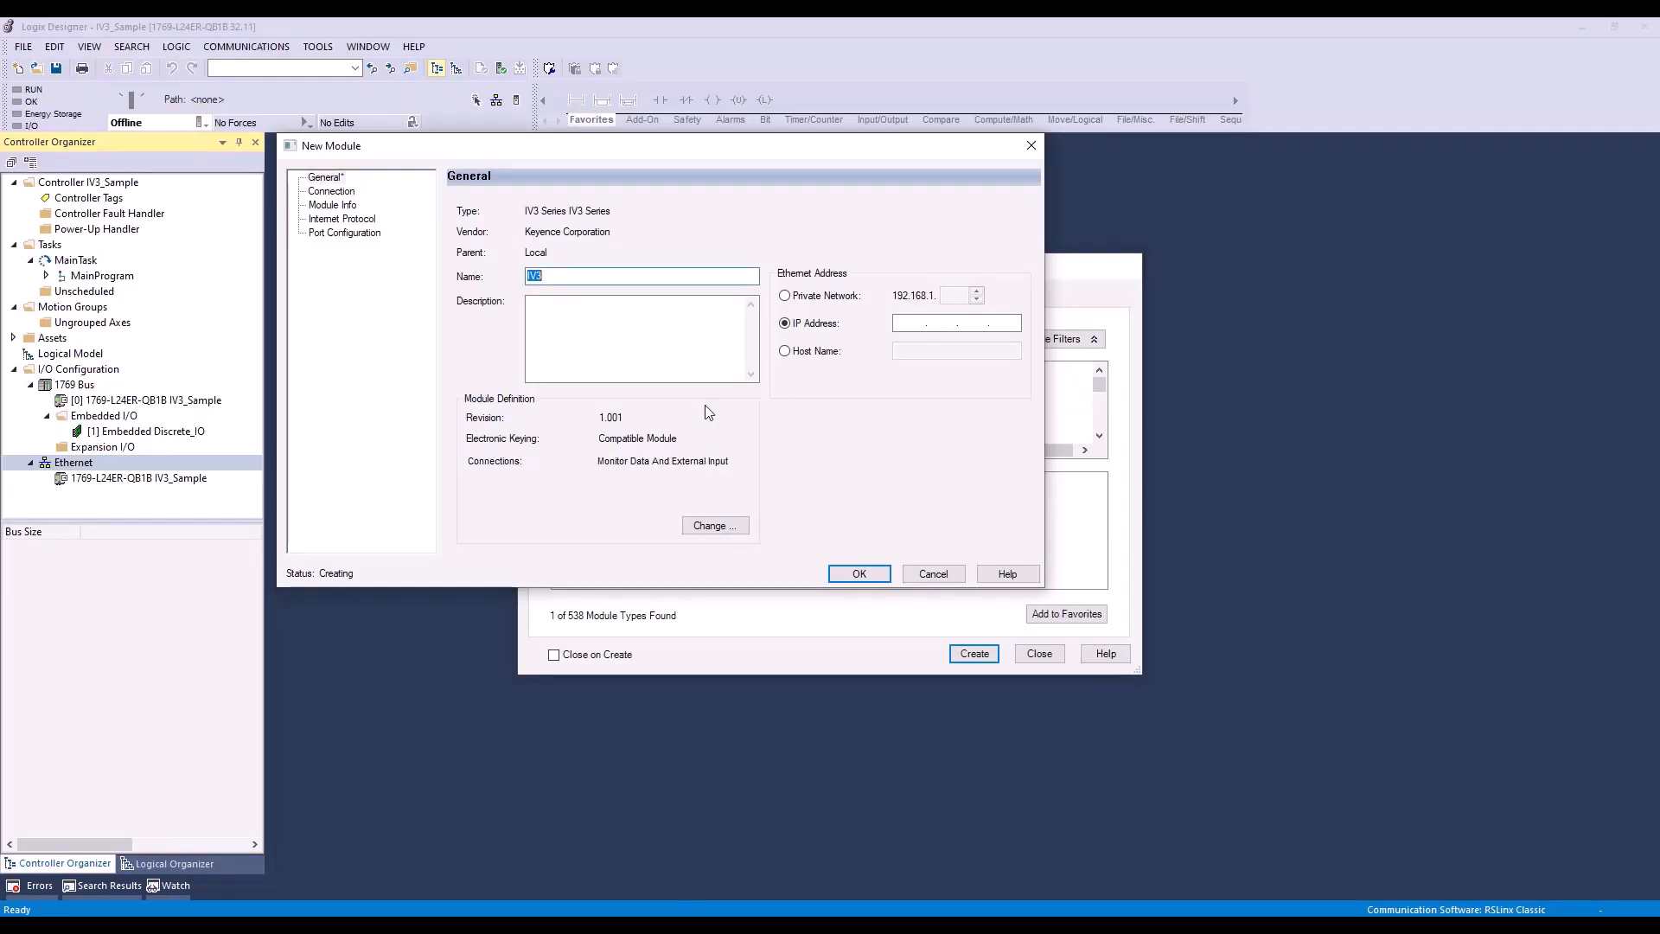
left_click(907, 323)
Step: Switch to IV3-Navigator, close the network and advanced settings, and return the sensor to Run mode
mouse_move(727, 908)
left_click(890, 852)
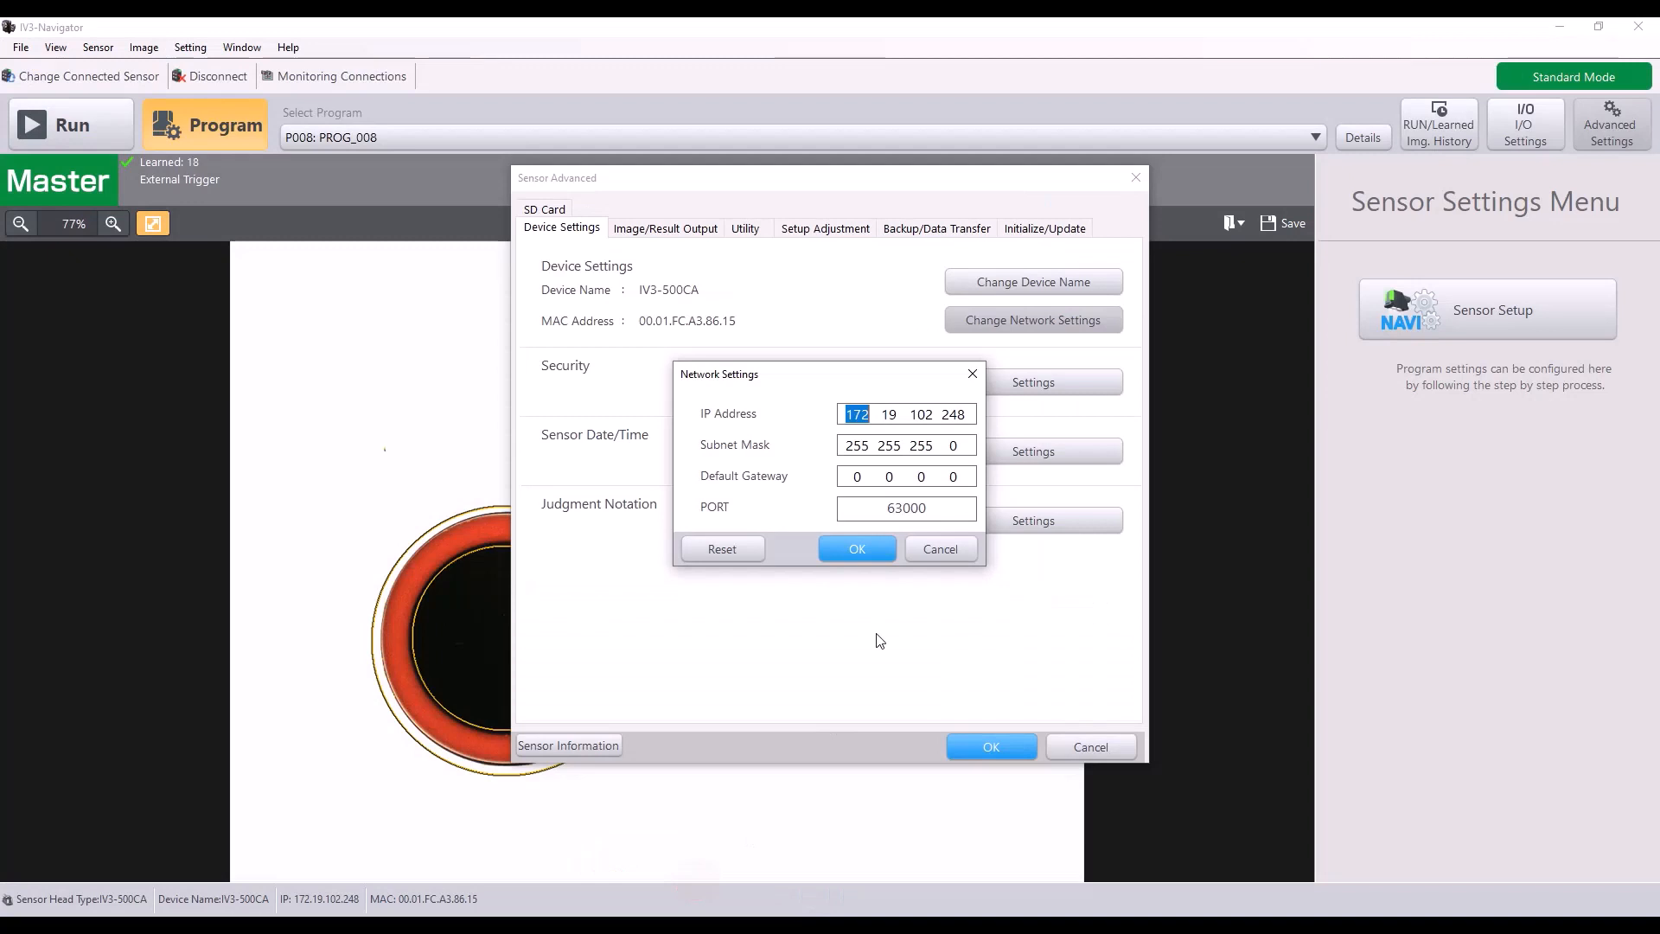
left_click(879, 553)
left_click(969, 746)
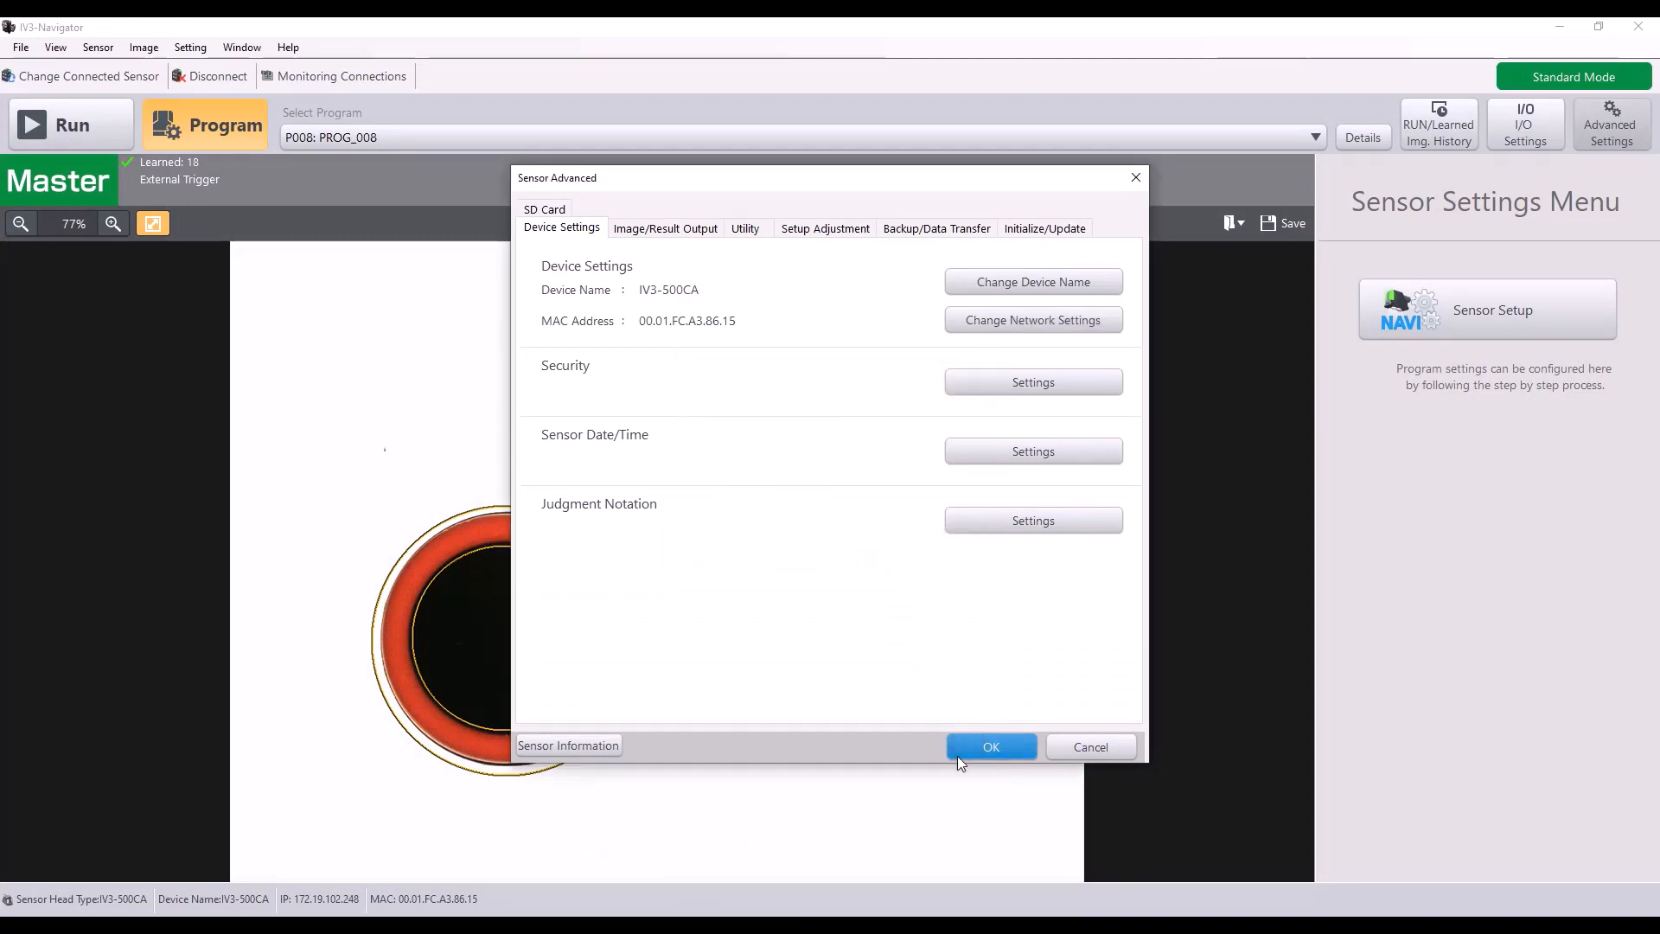
left_click(114, 117)
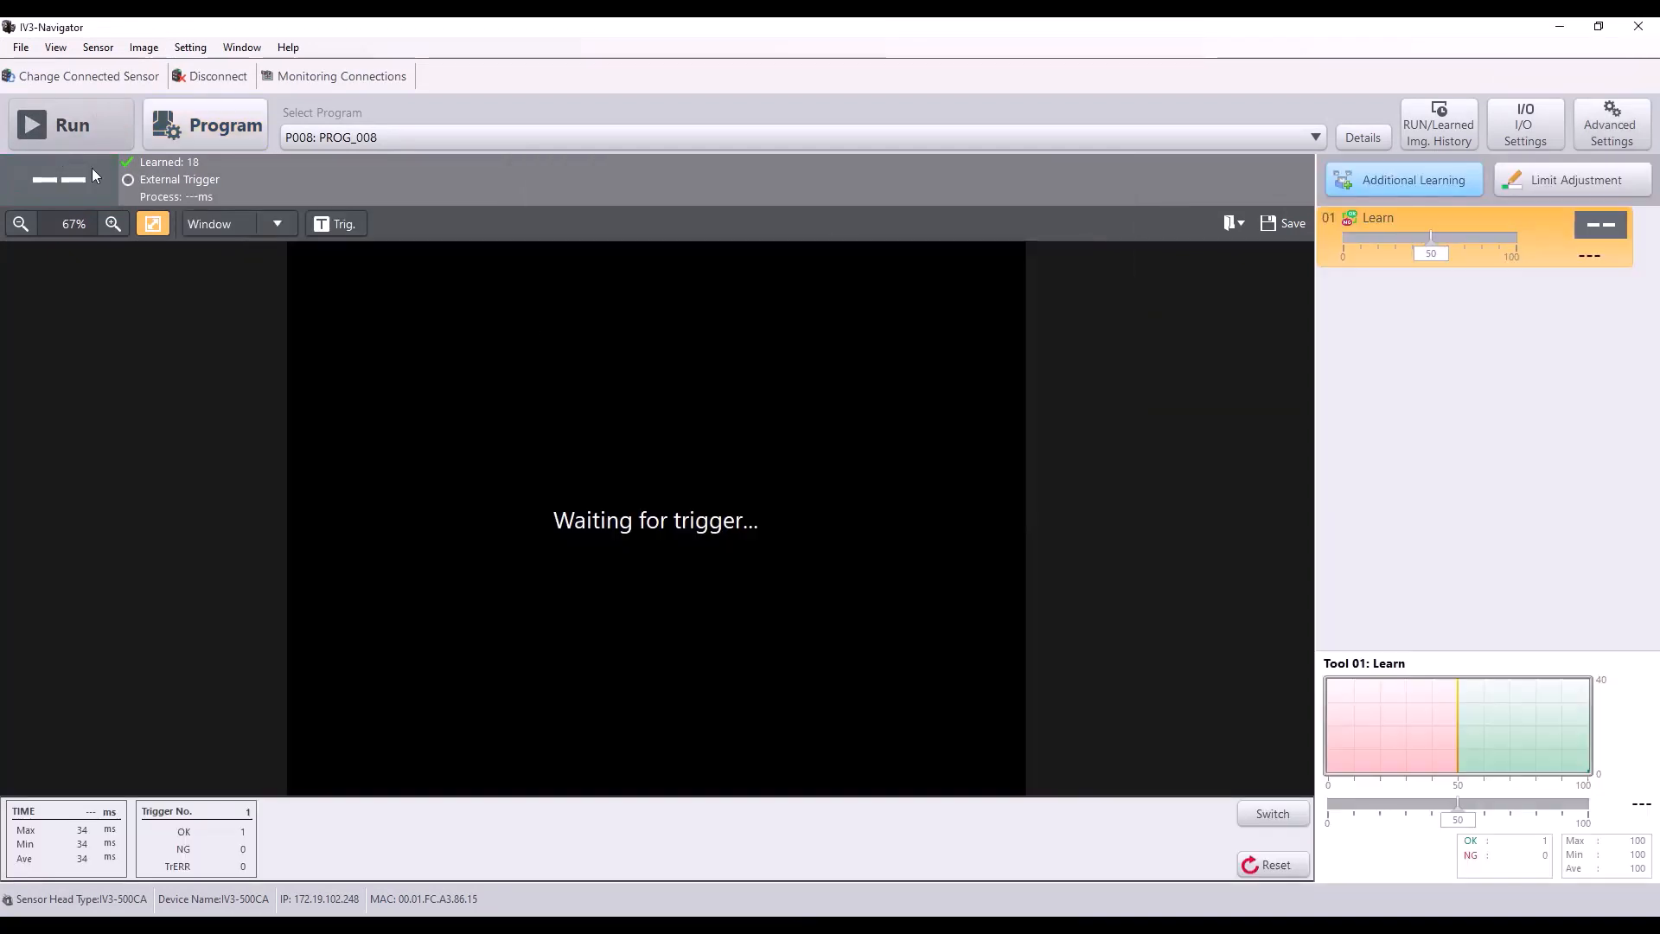
Step: In Logix Designer, change the IV3 module's connection data type to INT, finish creating the module and close the module catalog
left_click(1570, 30)
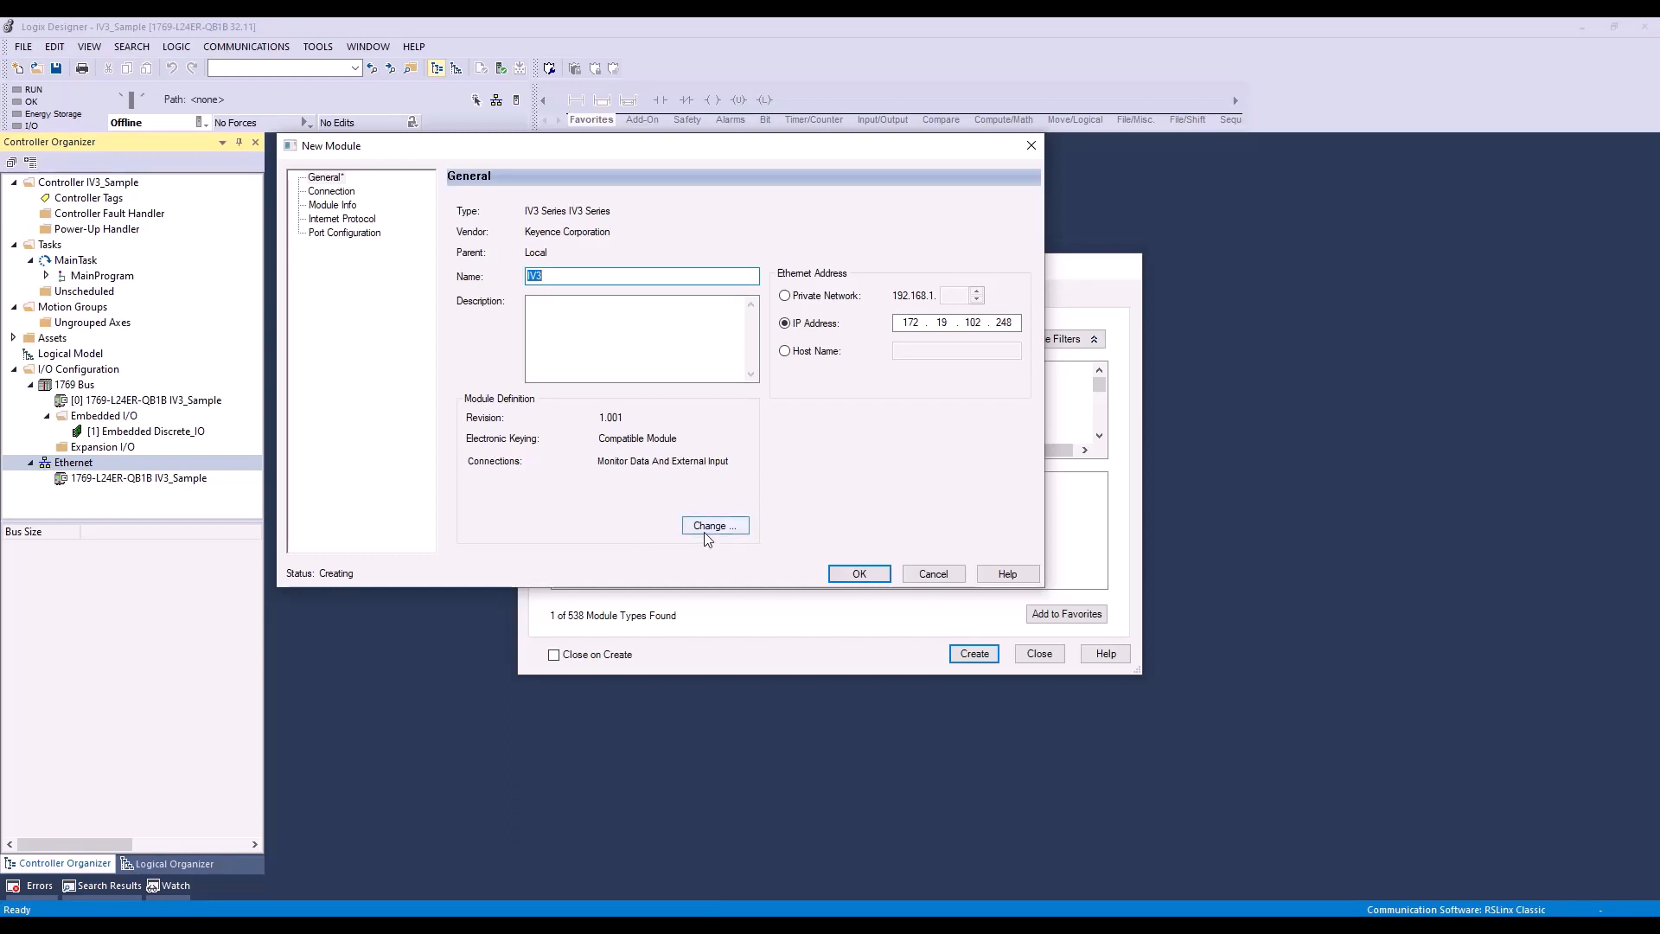
left_click(739, 529)
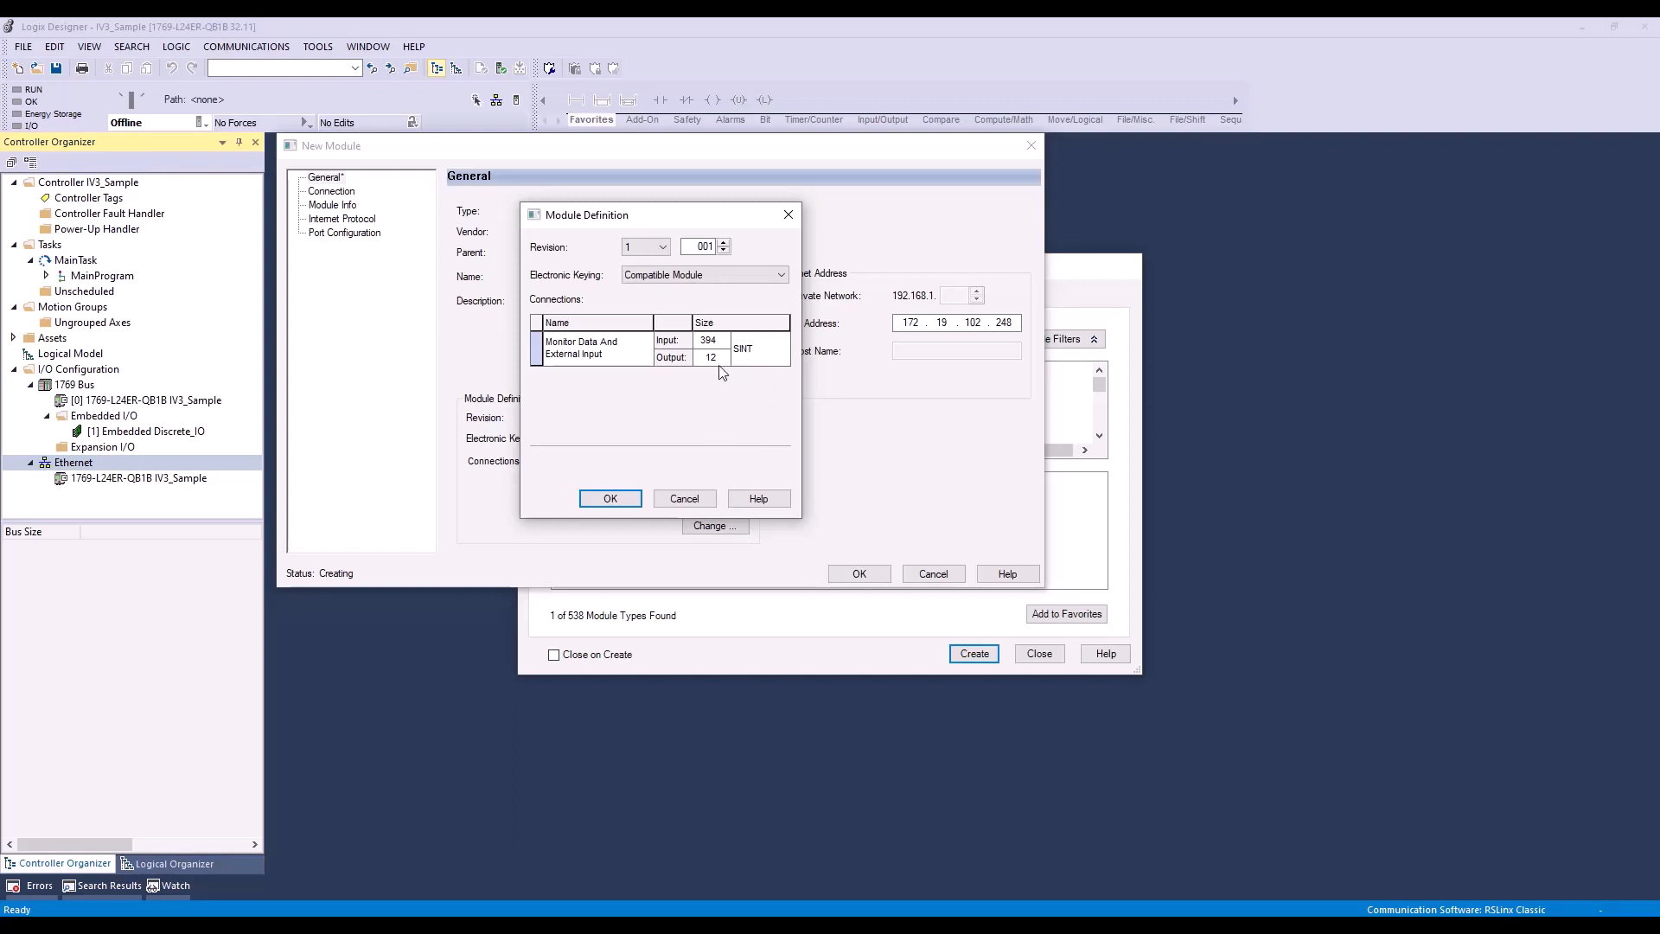
left_click(787, 349)
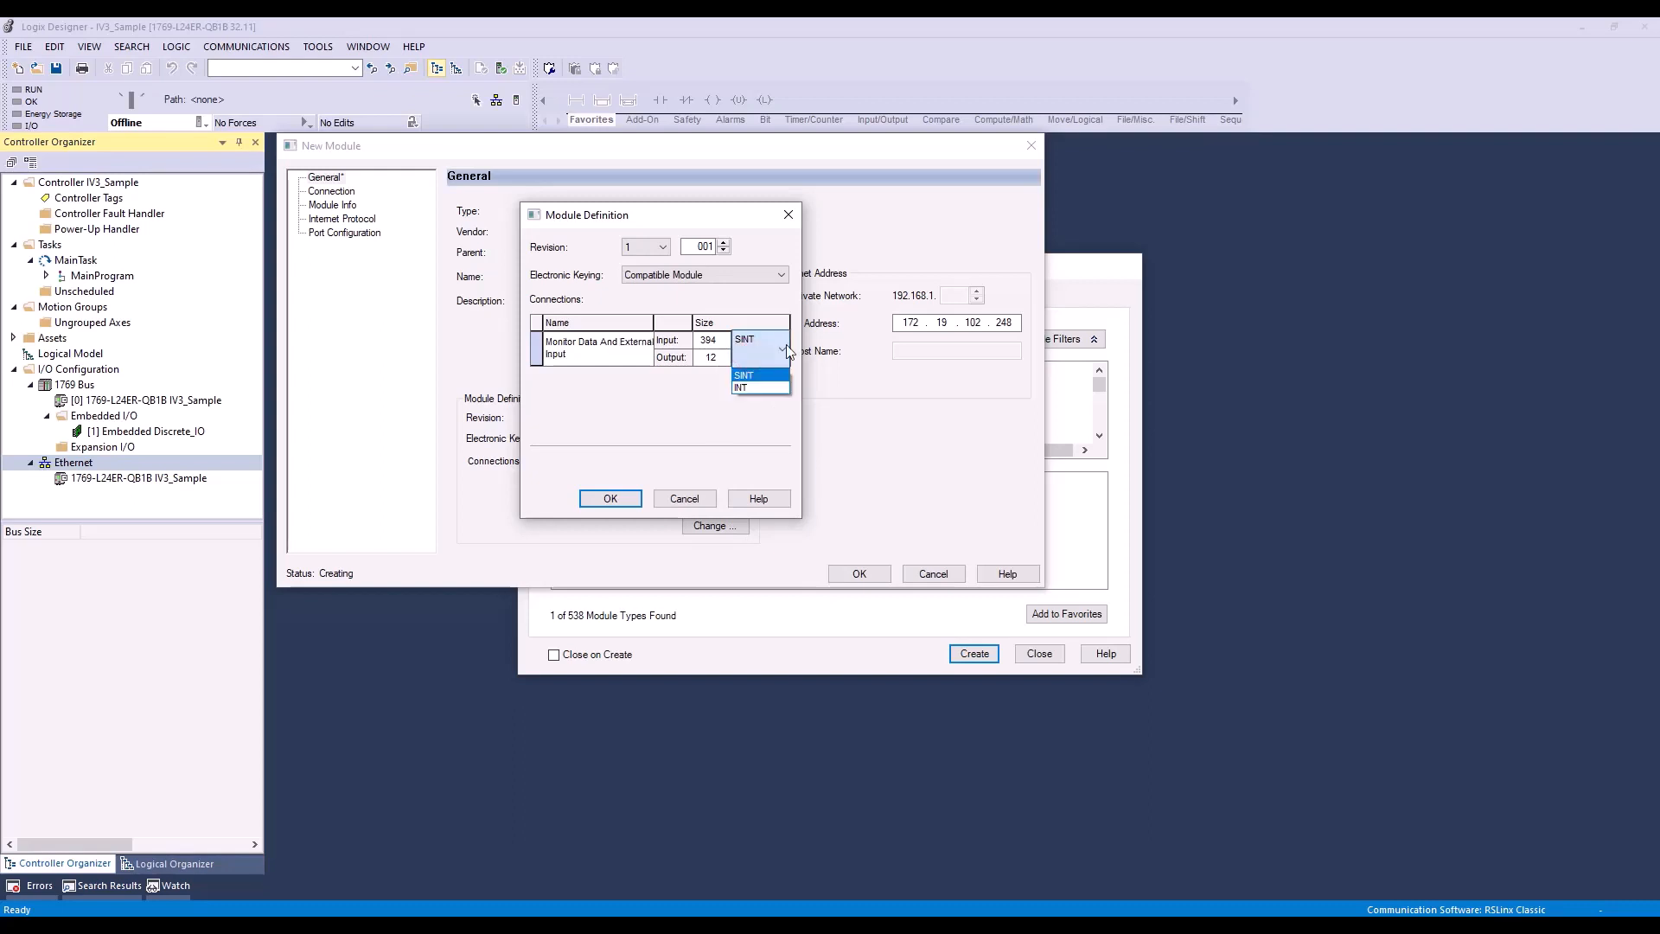
left_click(753, 386)
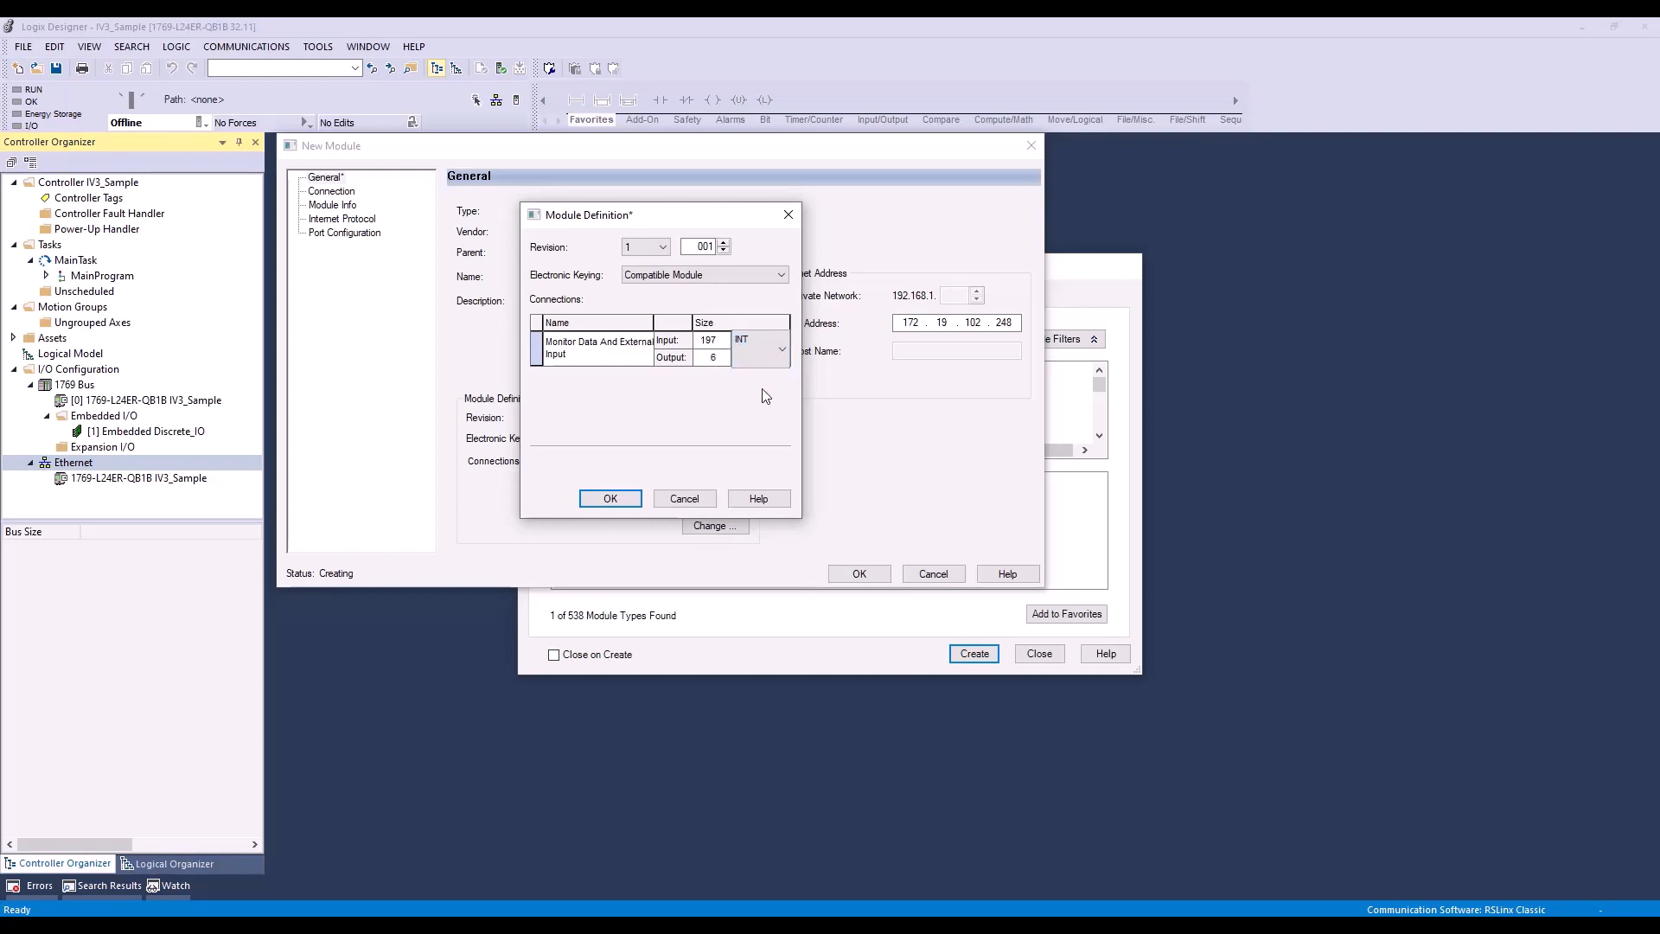
left_click(773, 364)
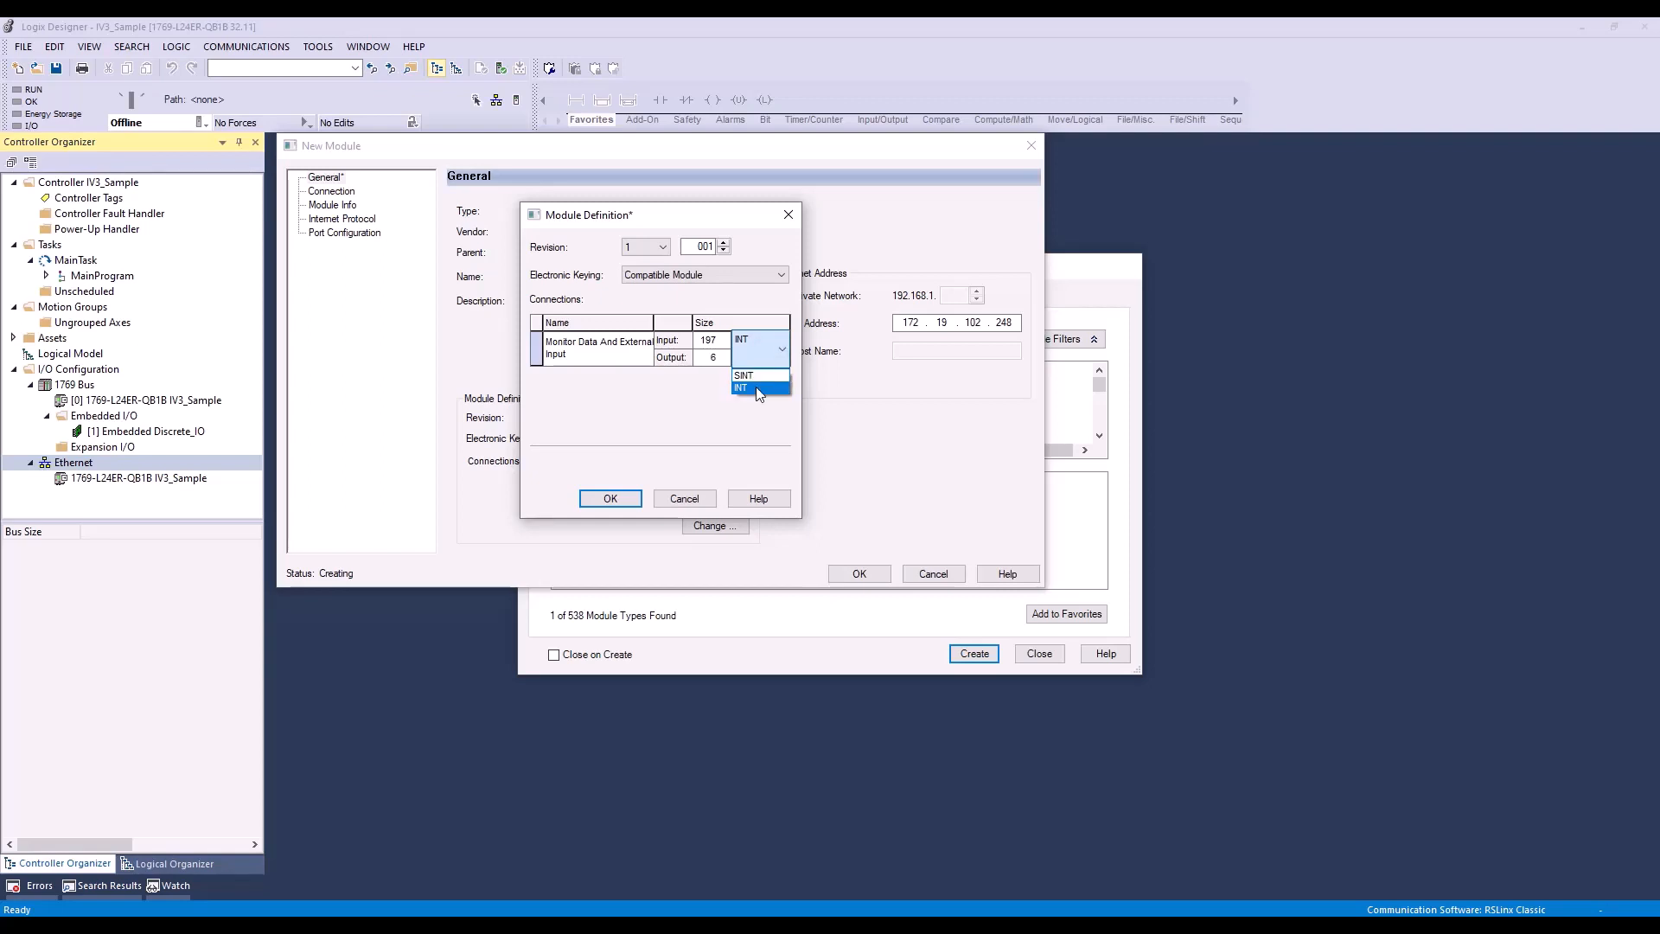
left_click(757, 388)
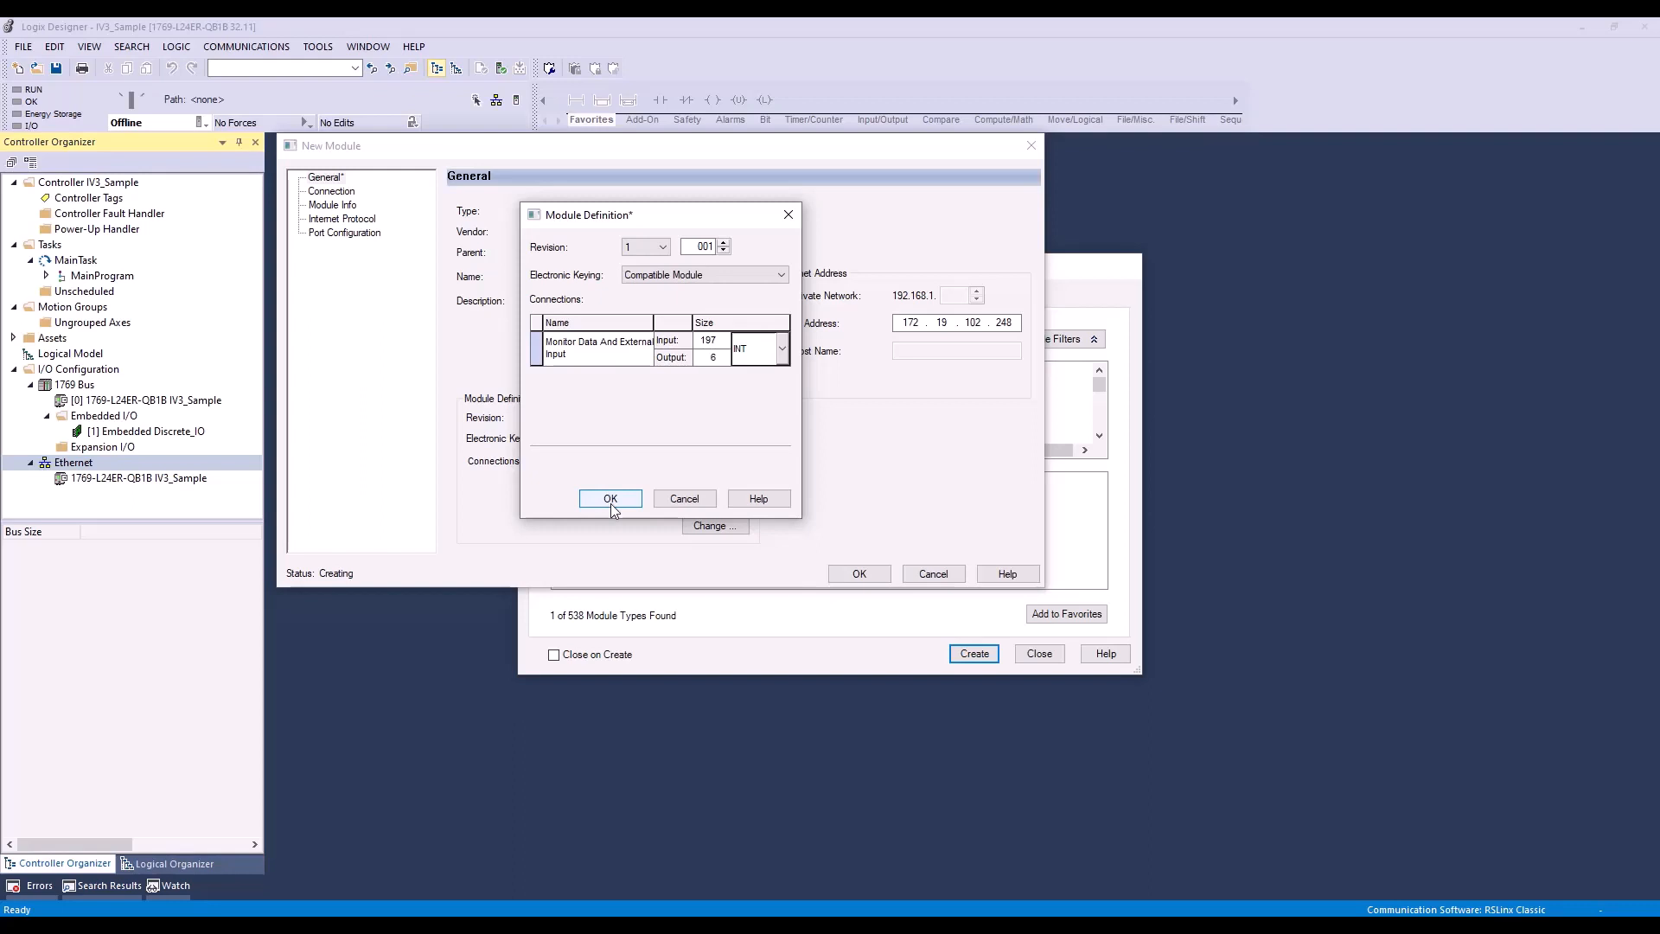
left_click(610, 499)
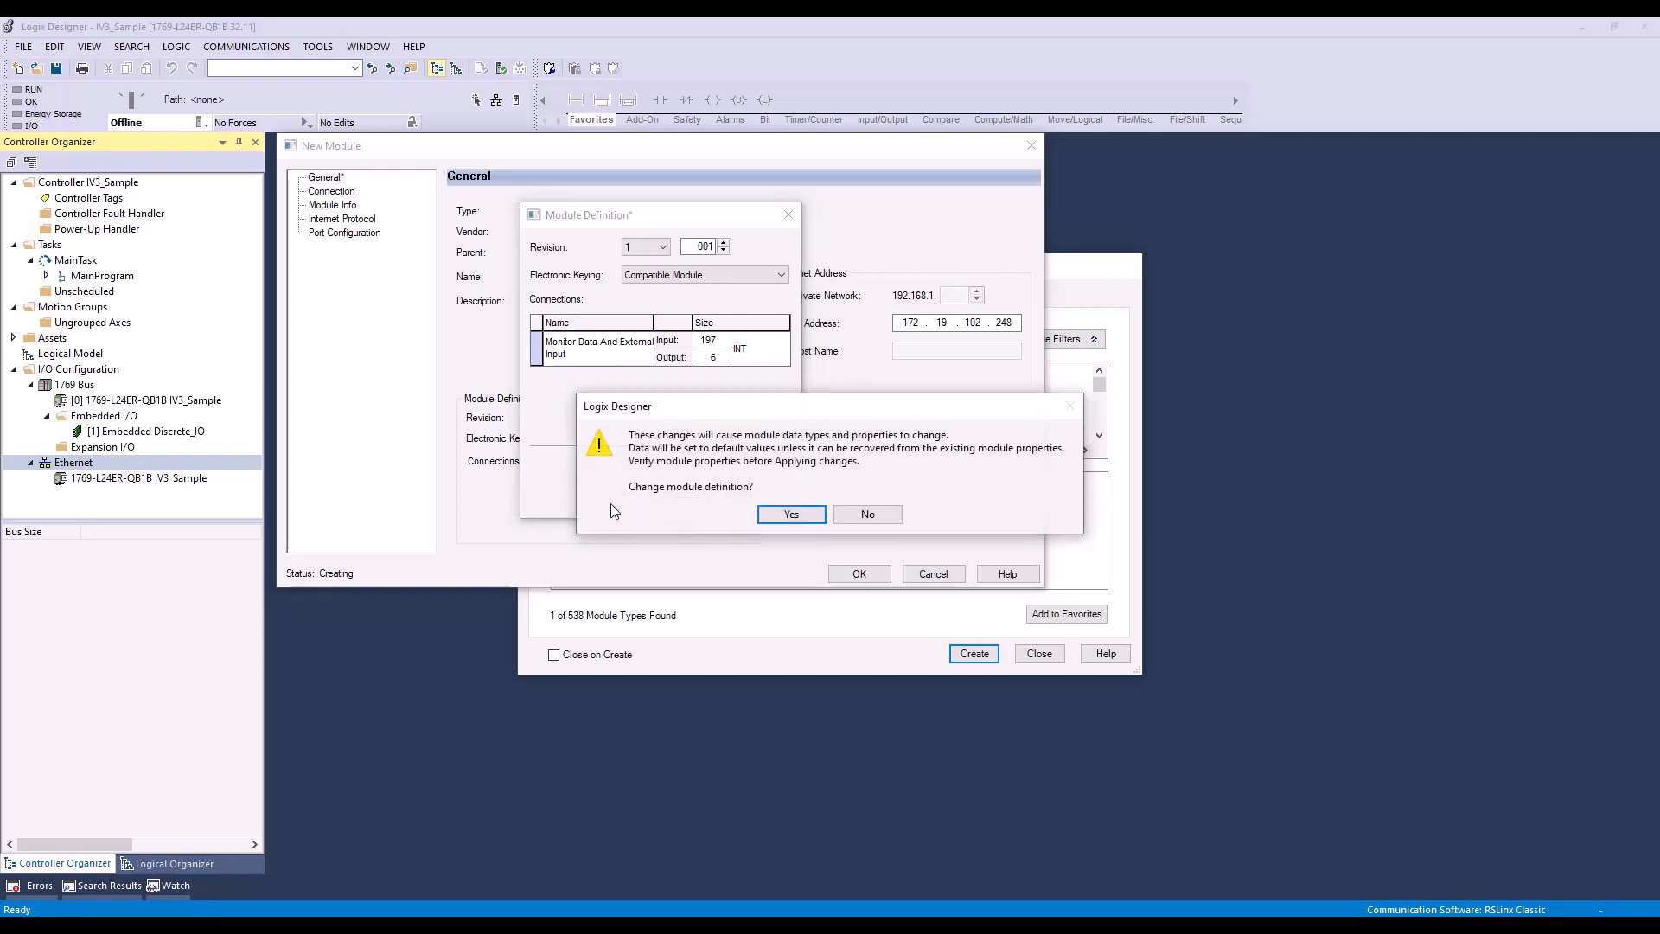
left_click(776, 515)
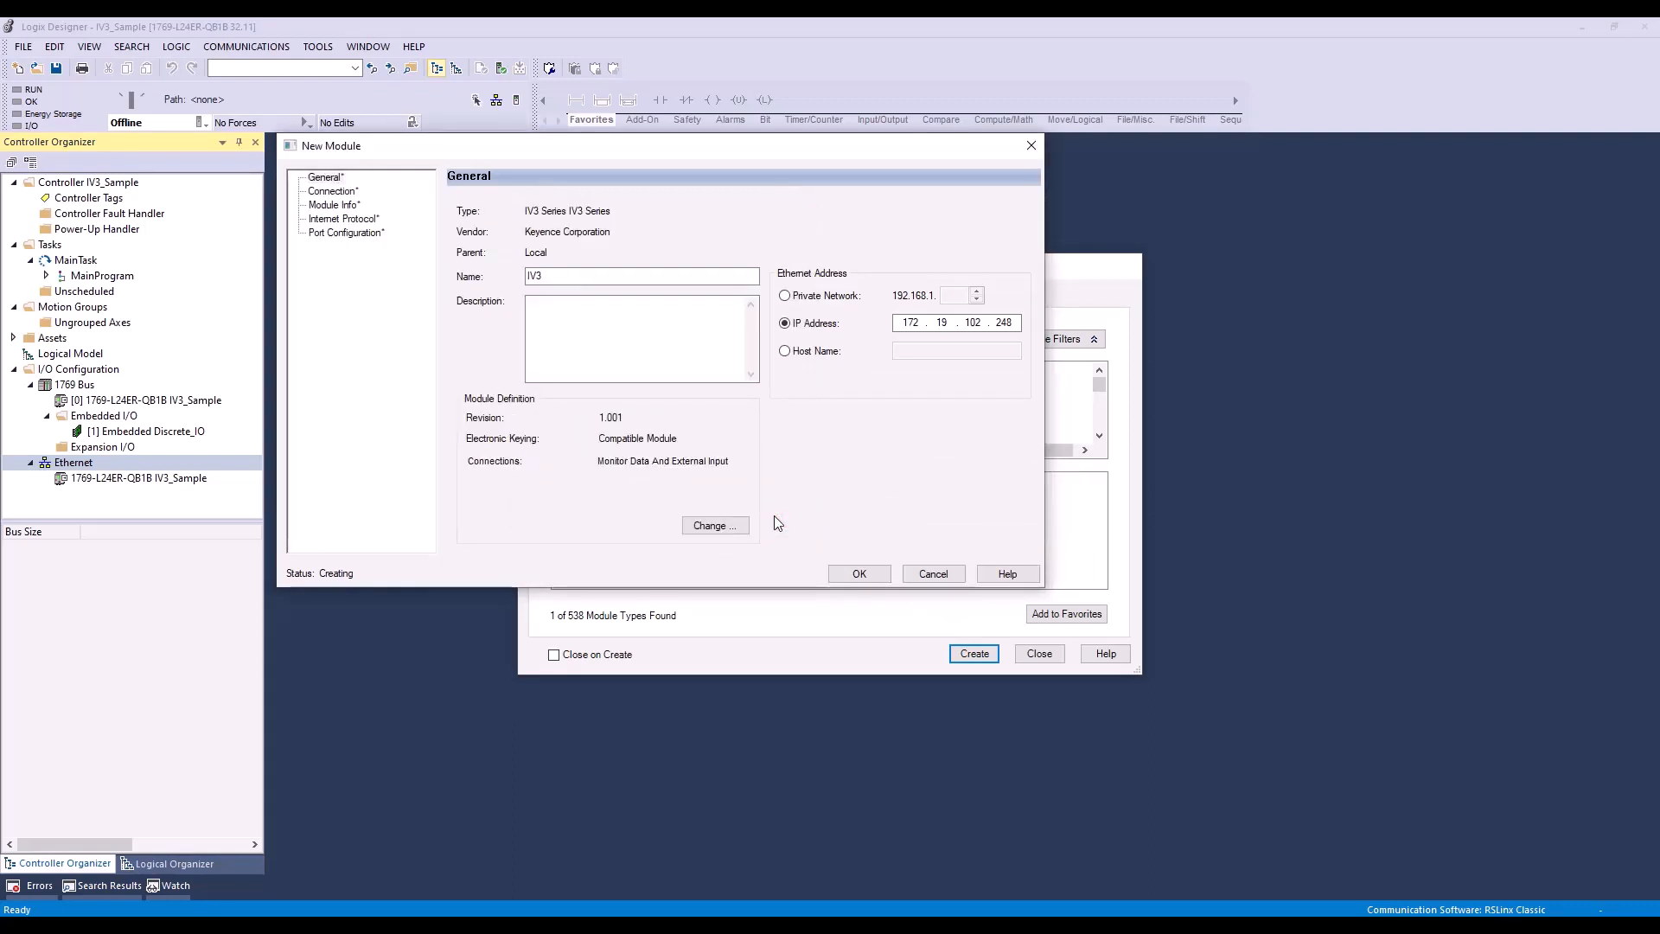
left_click(859, 574)
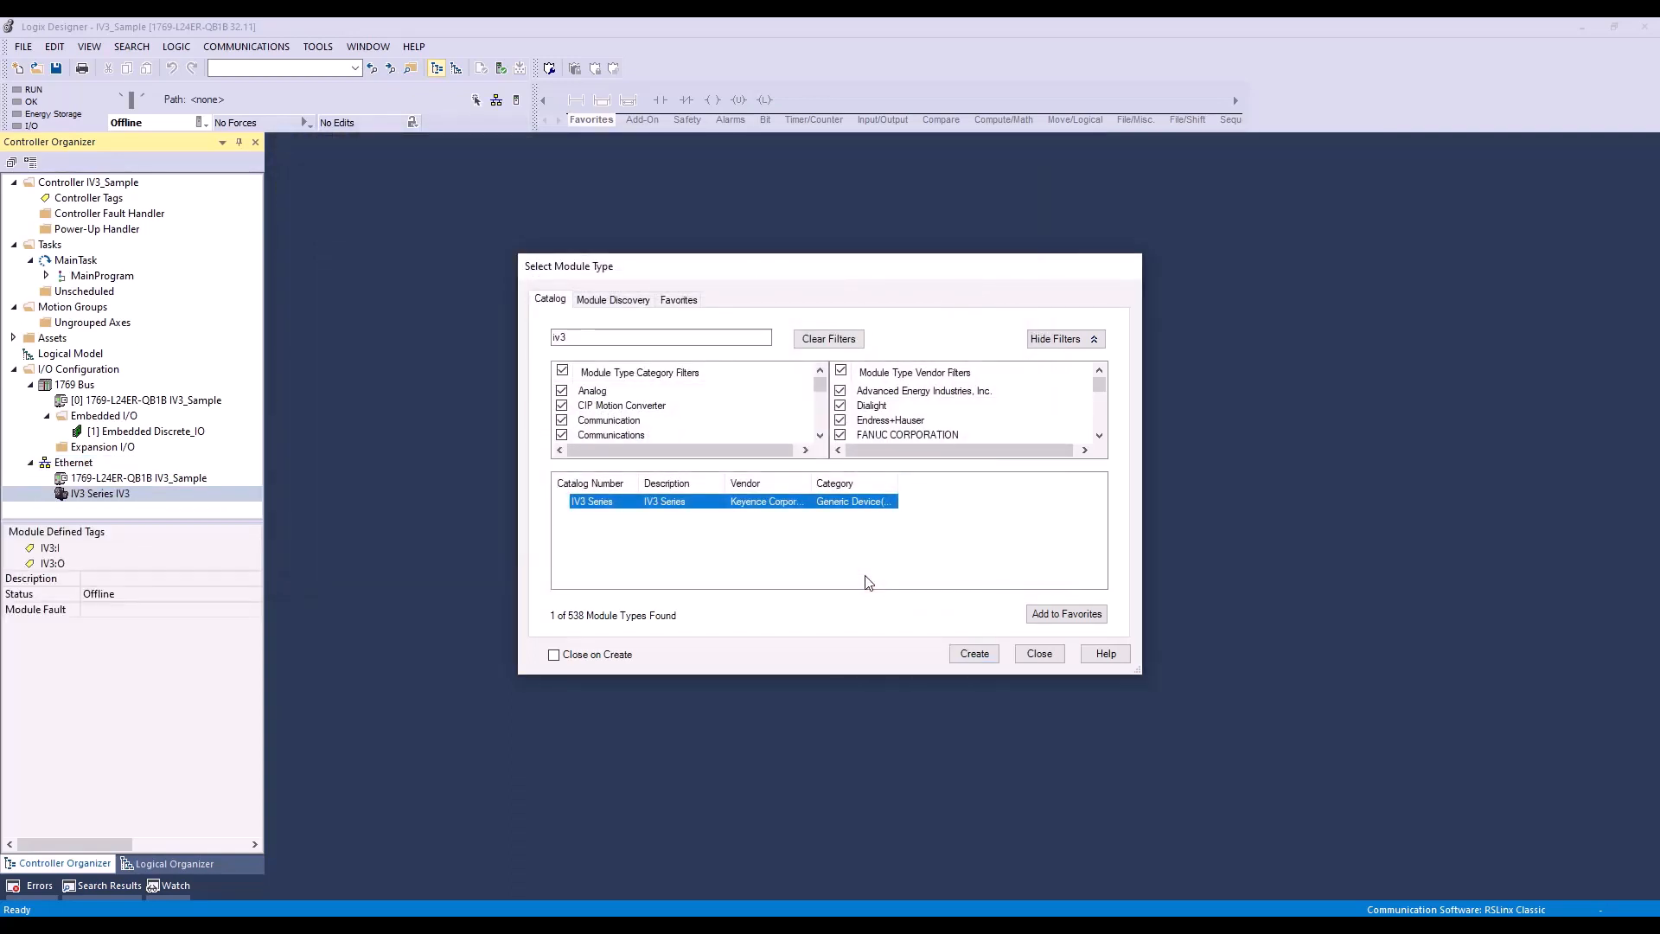
left_click(1039, 655)
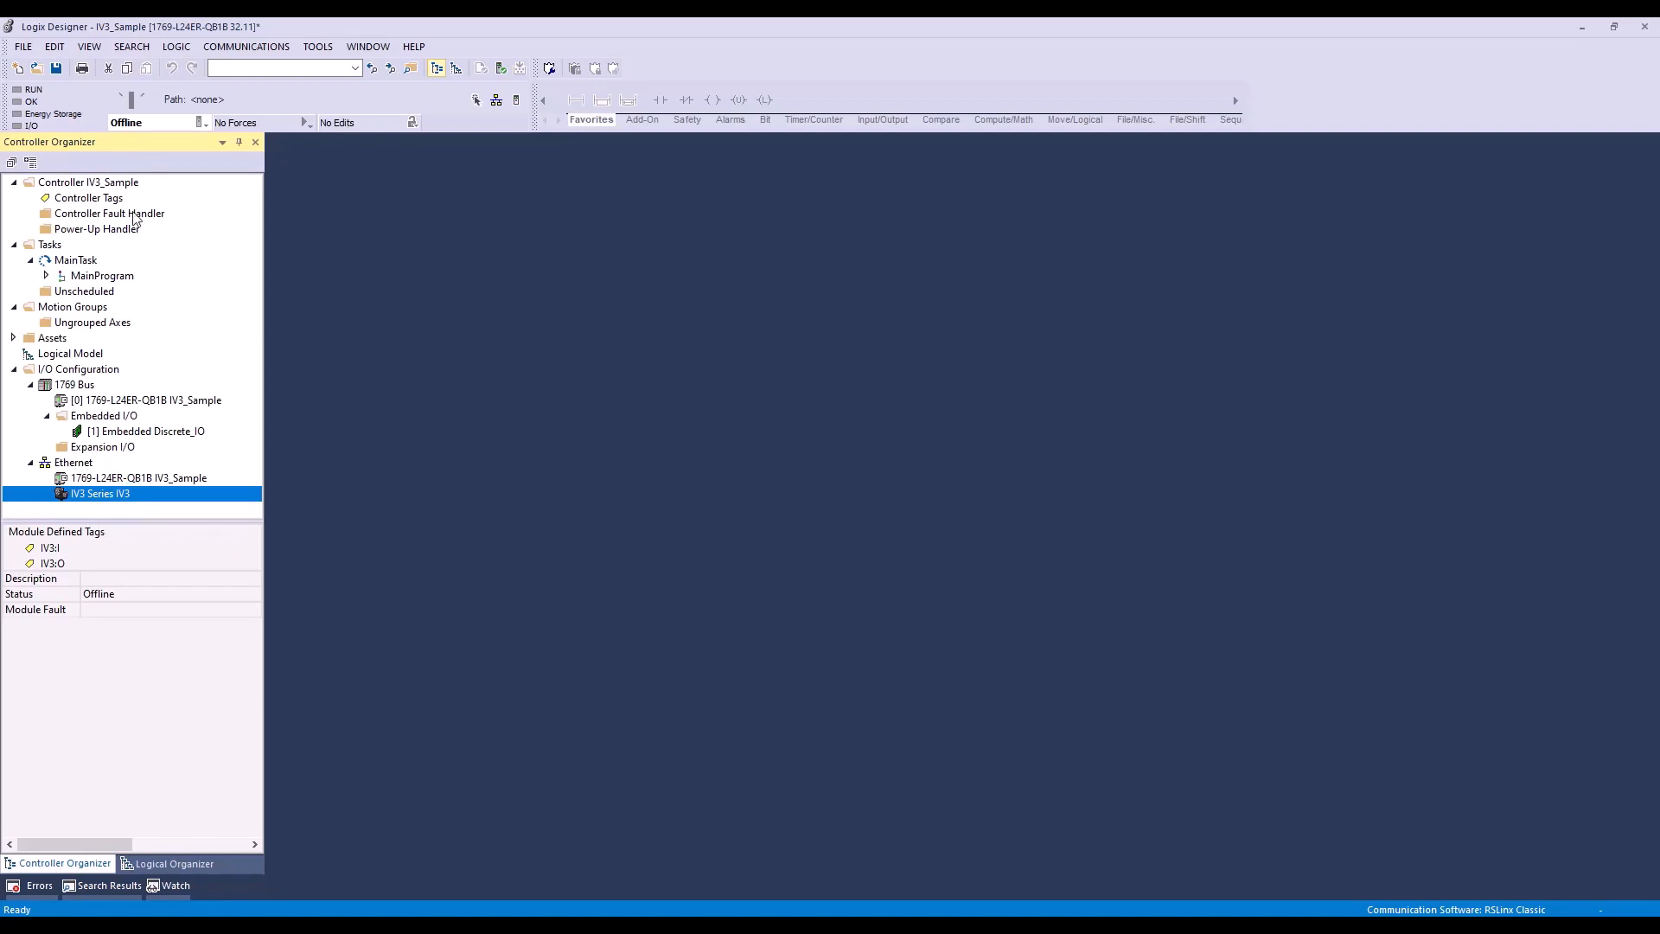
Step: Open the controller tags and expand IV3:I down to its Data array to review the input elements
double_click(112, 199)
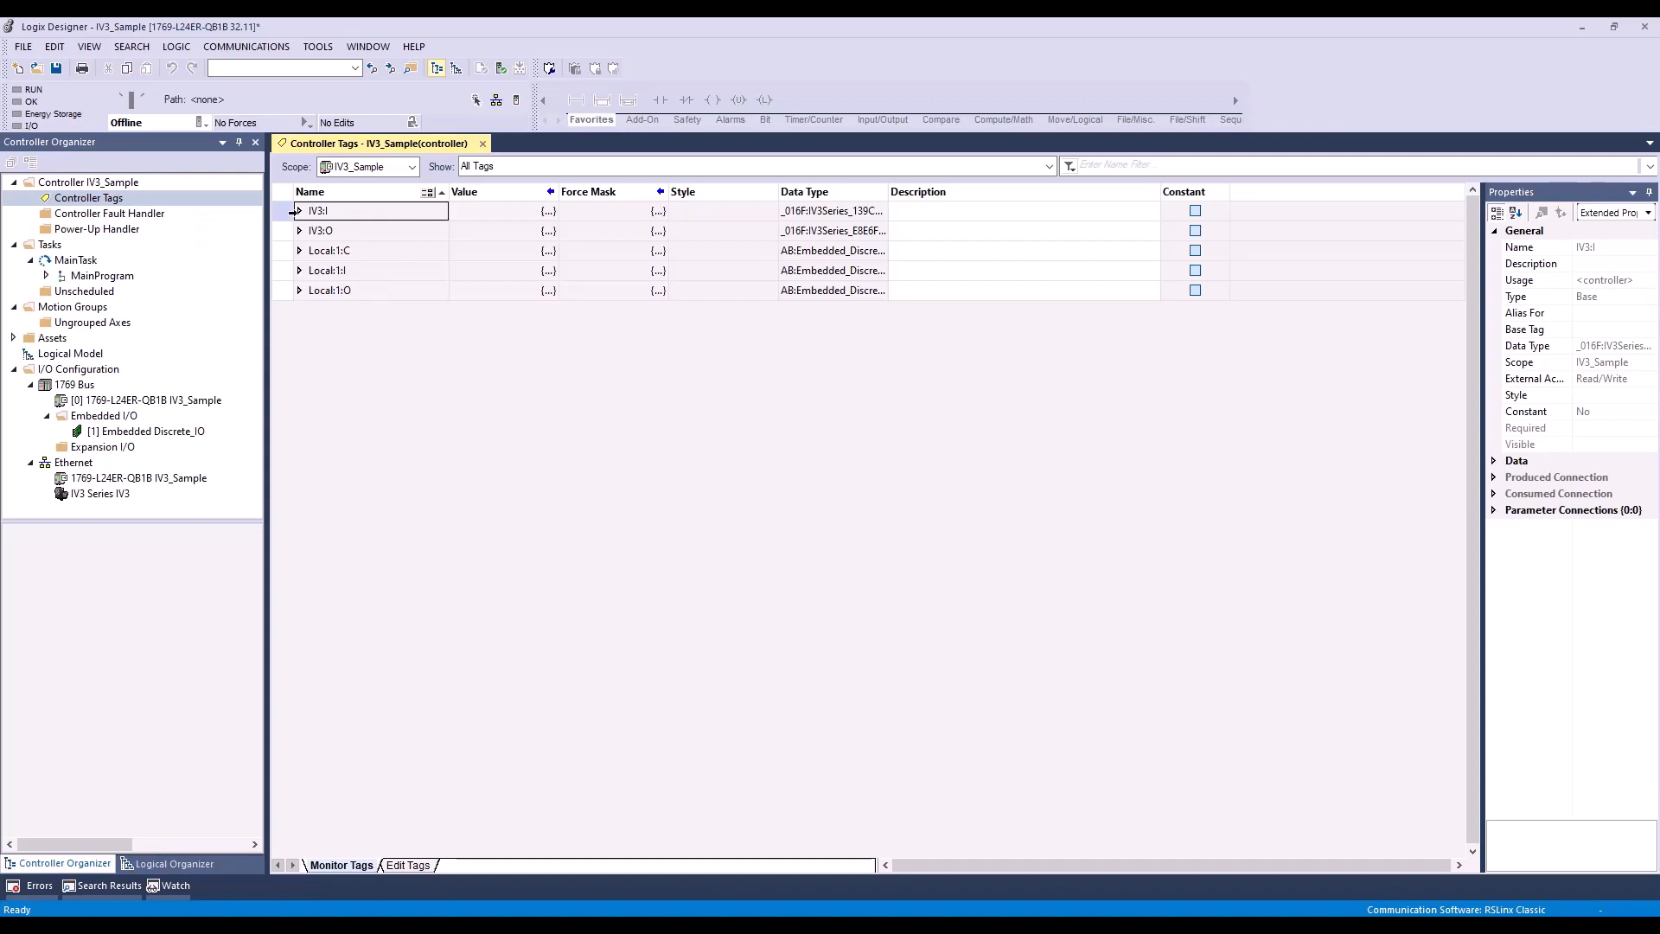
left_click(299, 210)
left_click(310, 251)
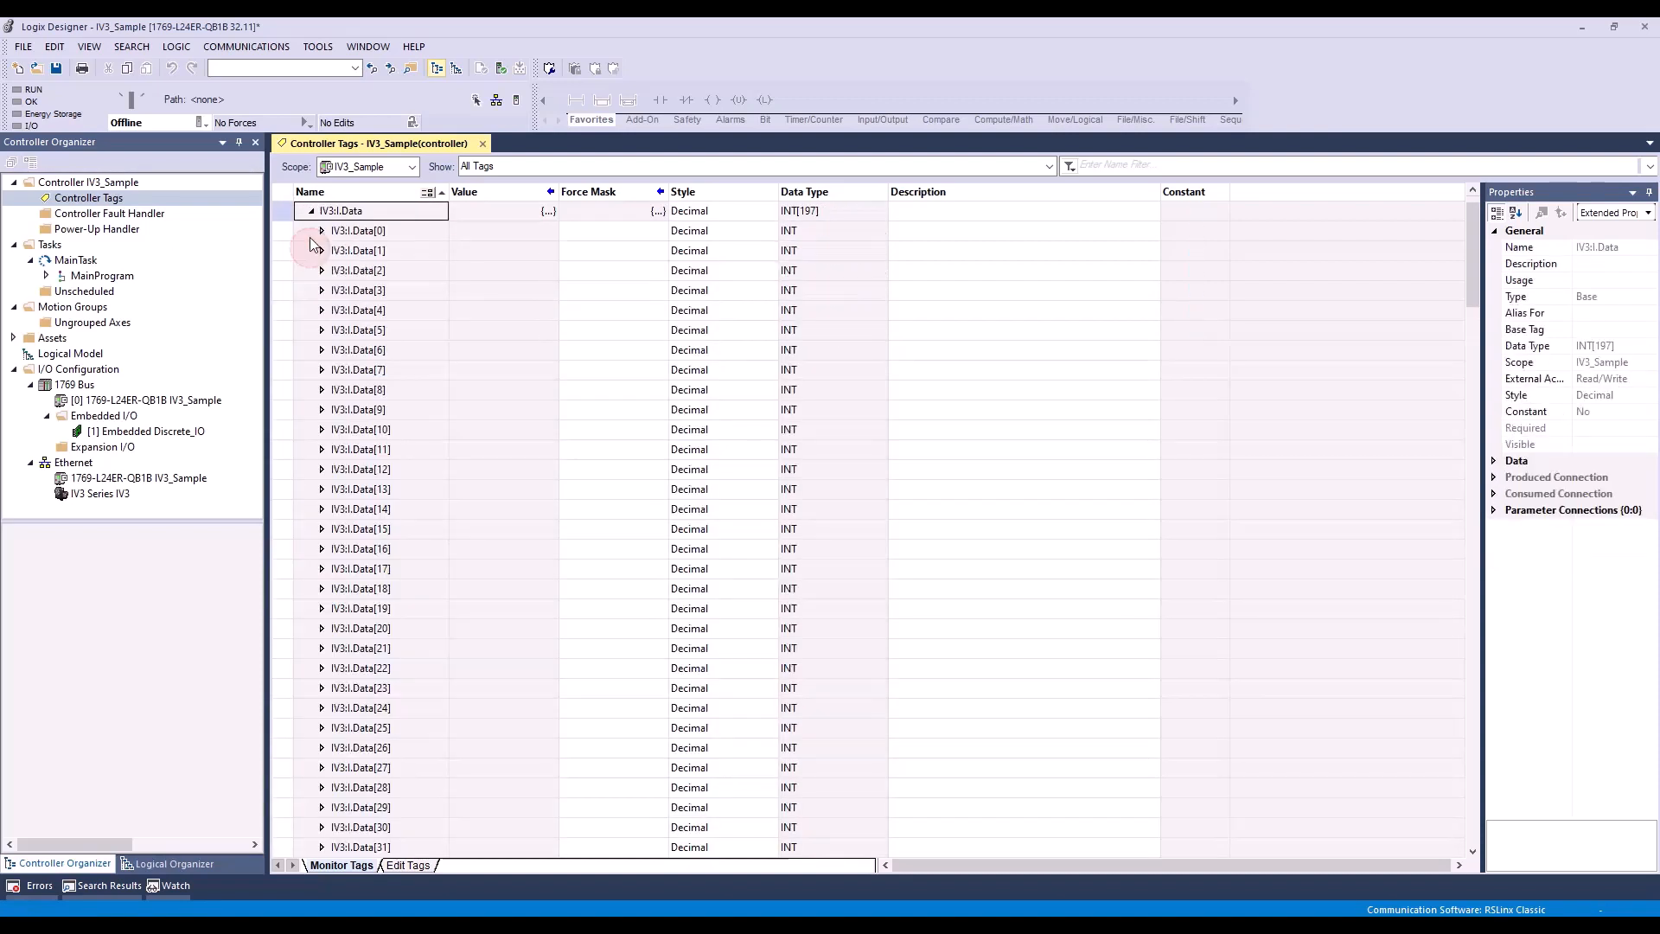
scroll(381, 340, "down", 2)
scroll(381, 340, "up", 2)
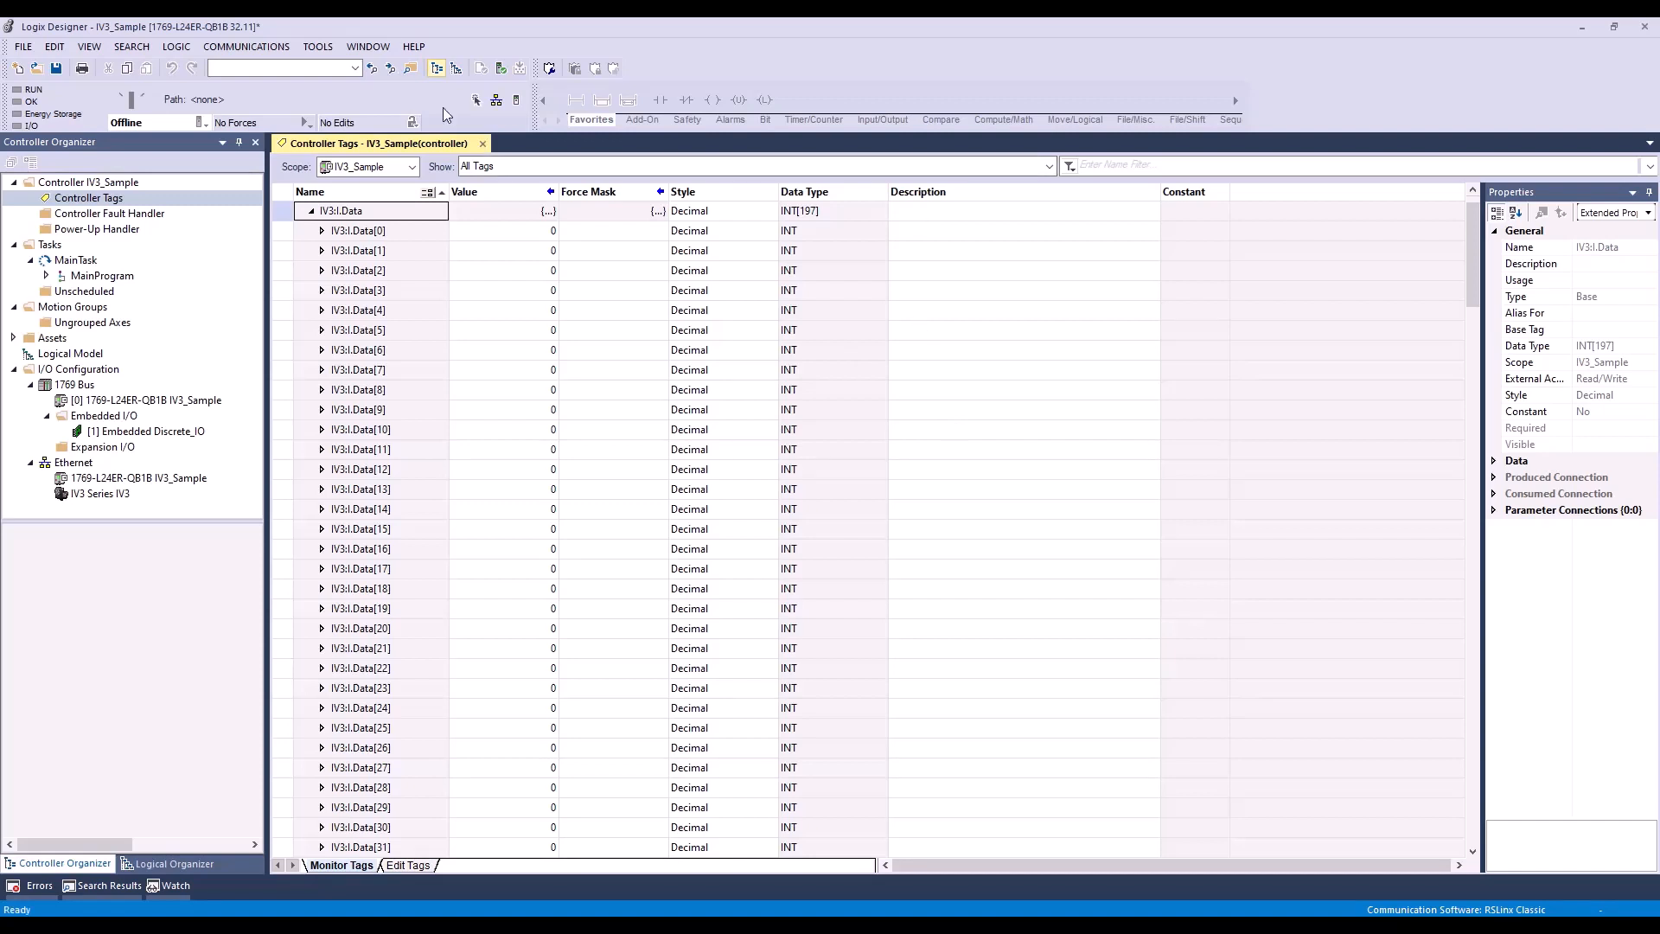
Step: Import tags and logic comments from IV3-1.2-Tags-INT.csv in the IV3_TAG_12000 folder of Keyence_IV3_SupportMaterials
left_click(329, 54)
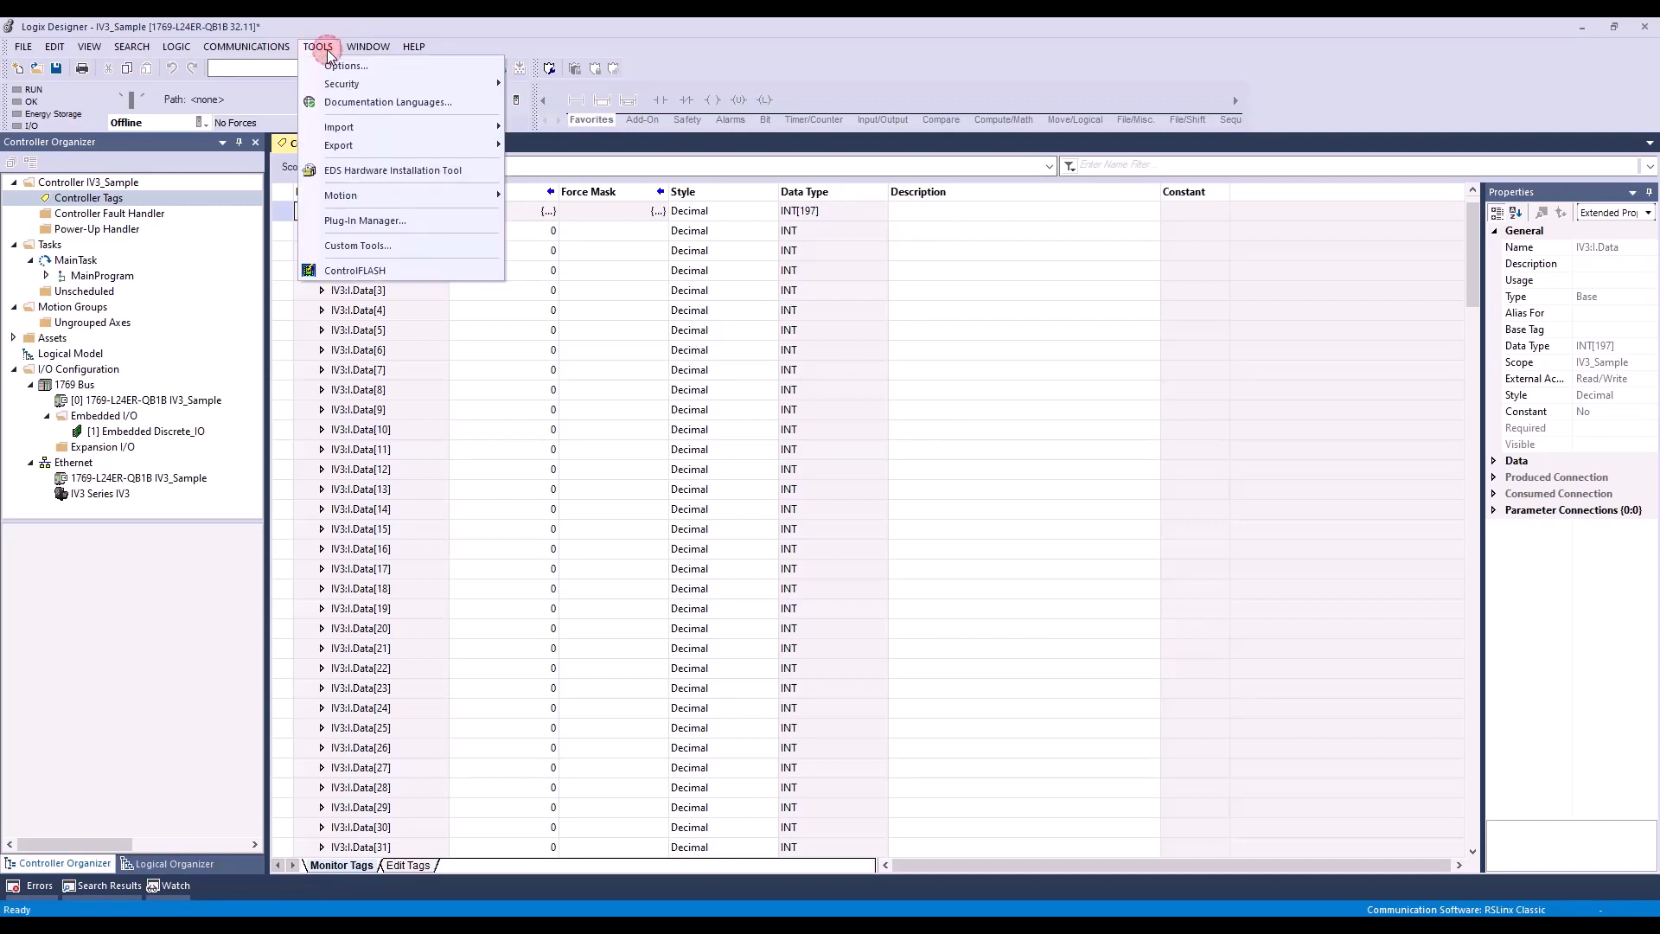
mouse_move(343, 131)
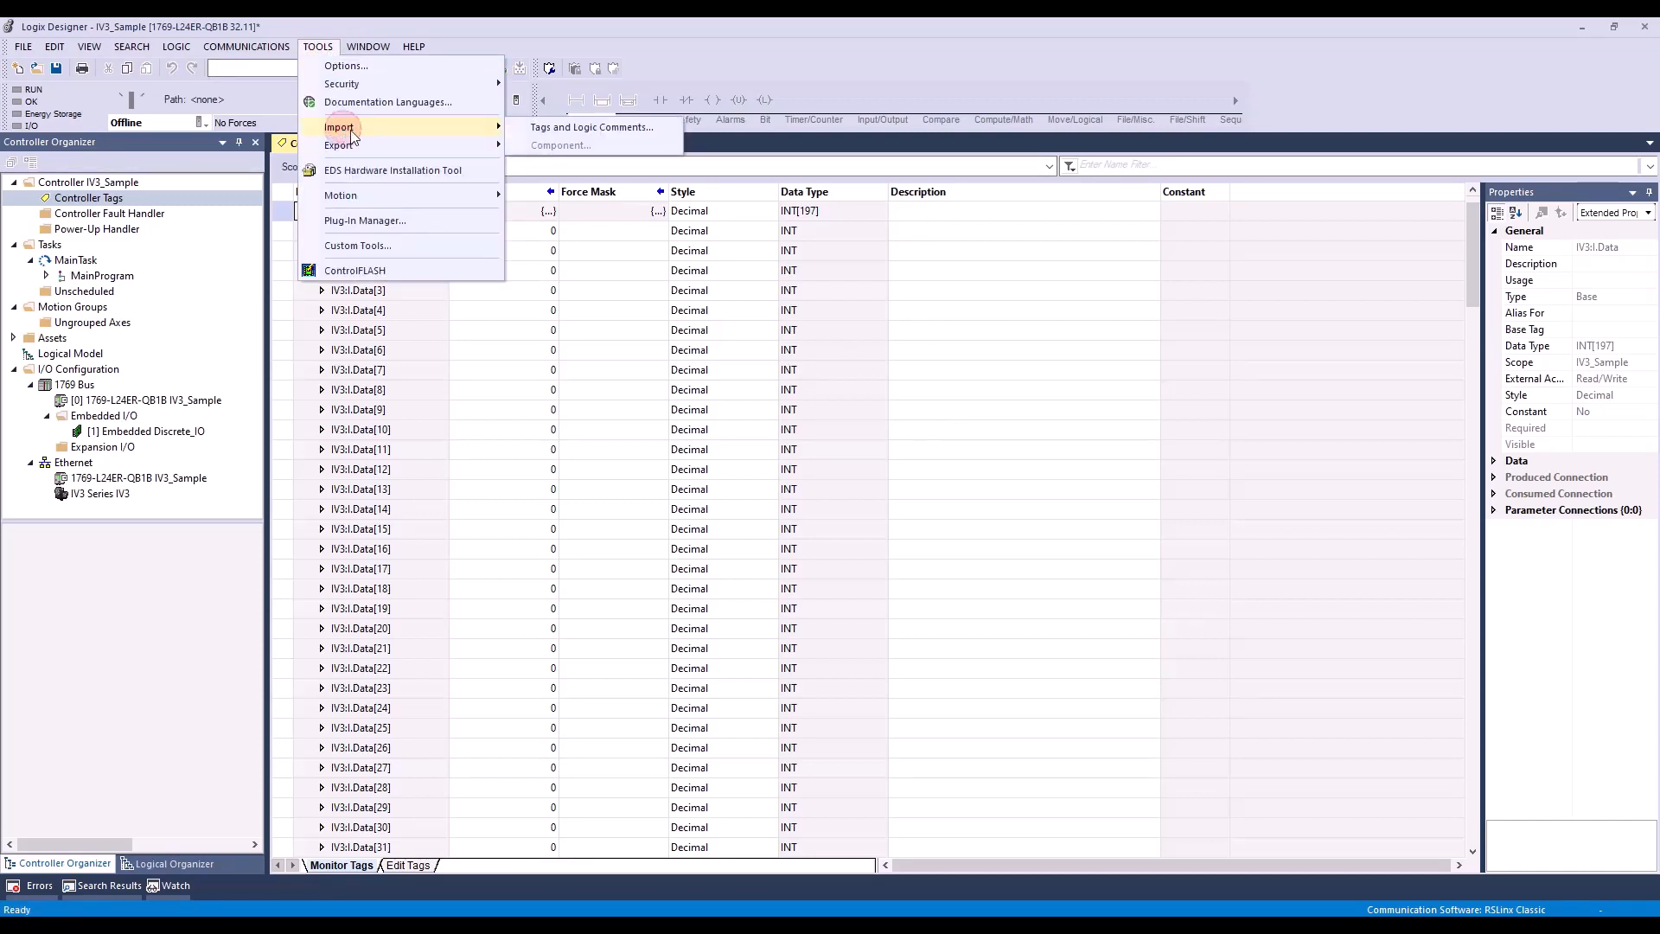
left_click(536, 128)
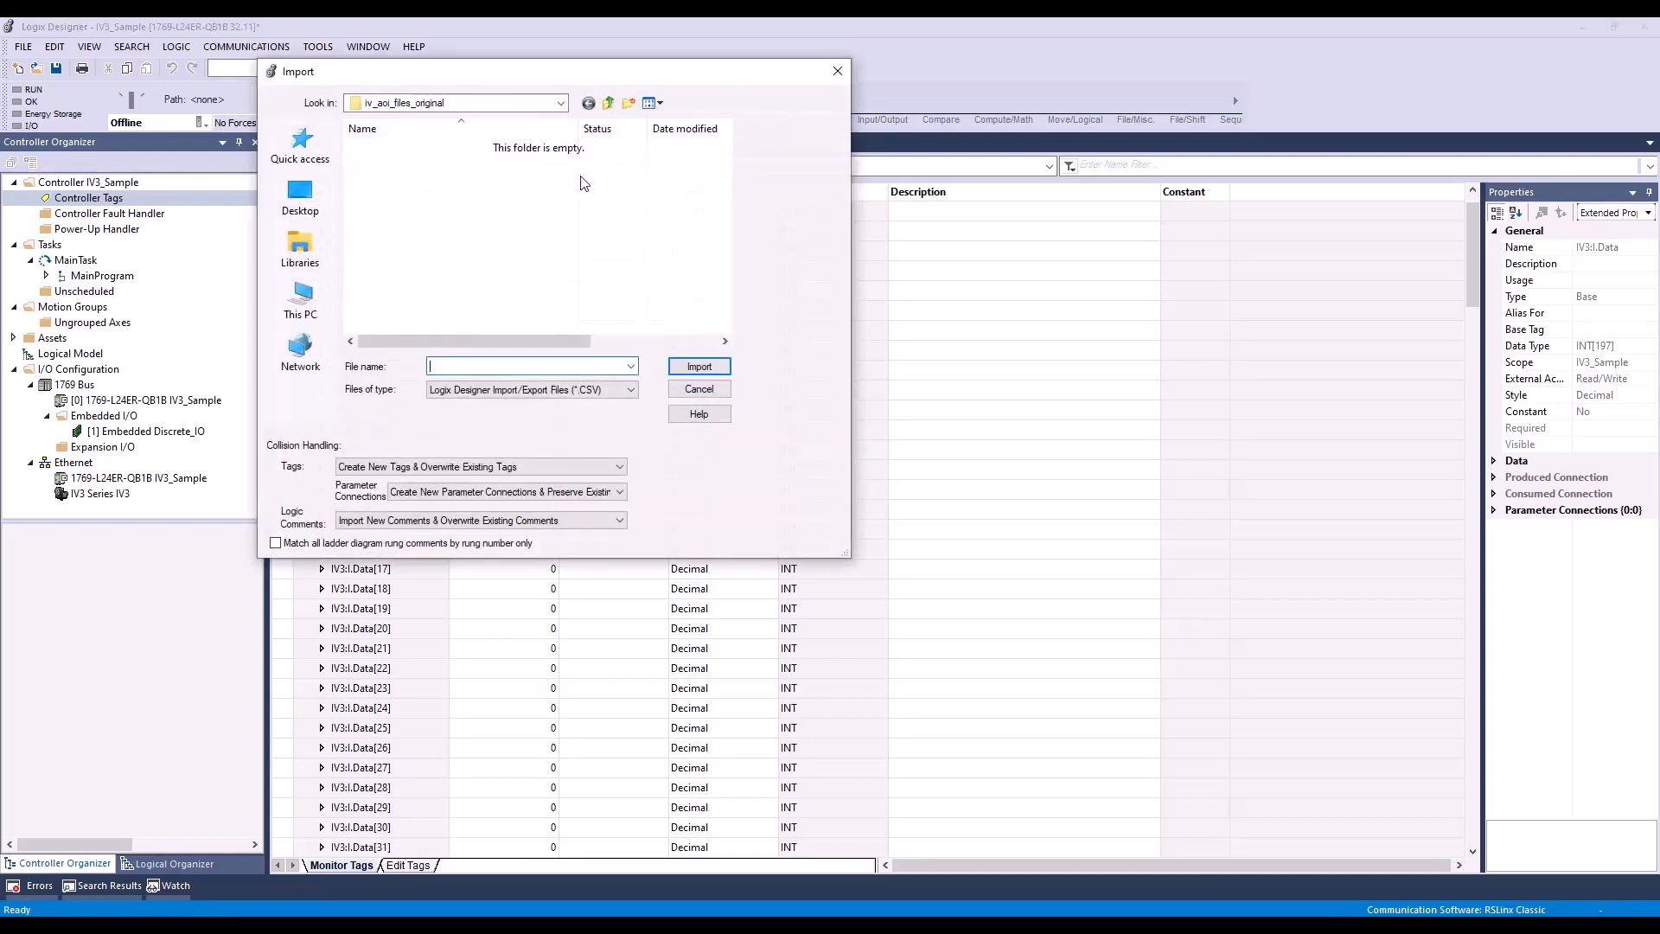
left_click(562, 103)
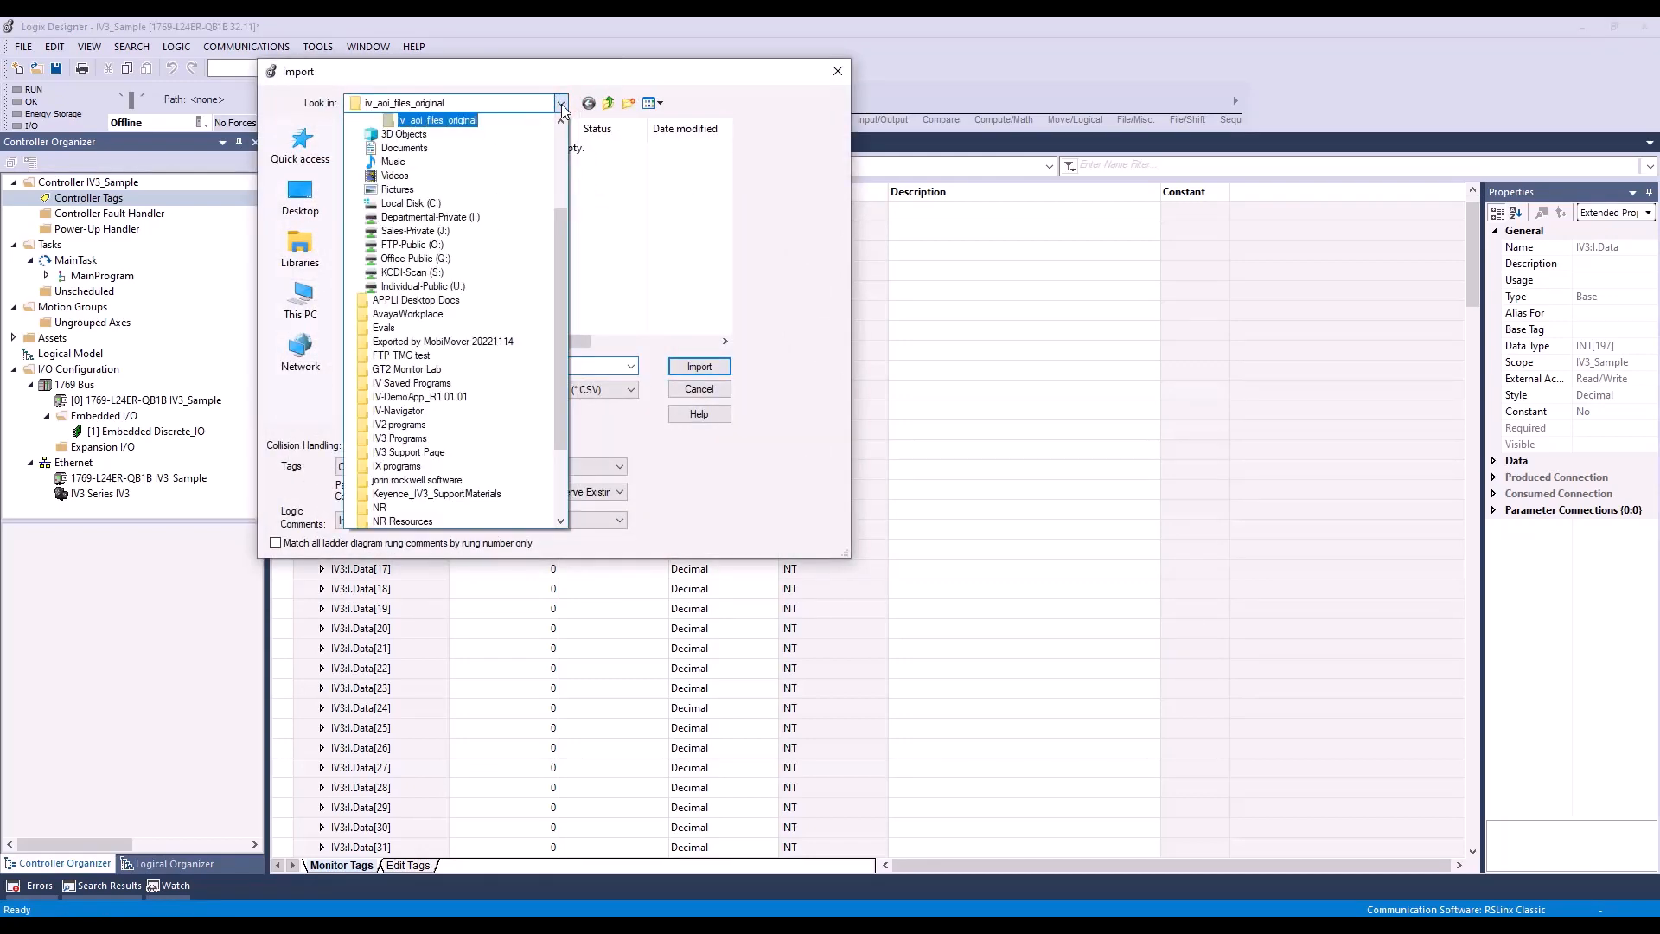
left_click(562, 103)
left_click(562, 104)
scroll(475, 163, "up", 1)
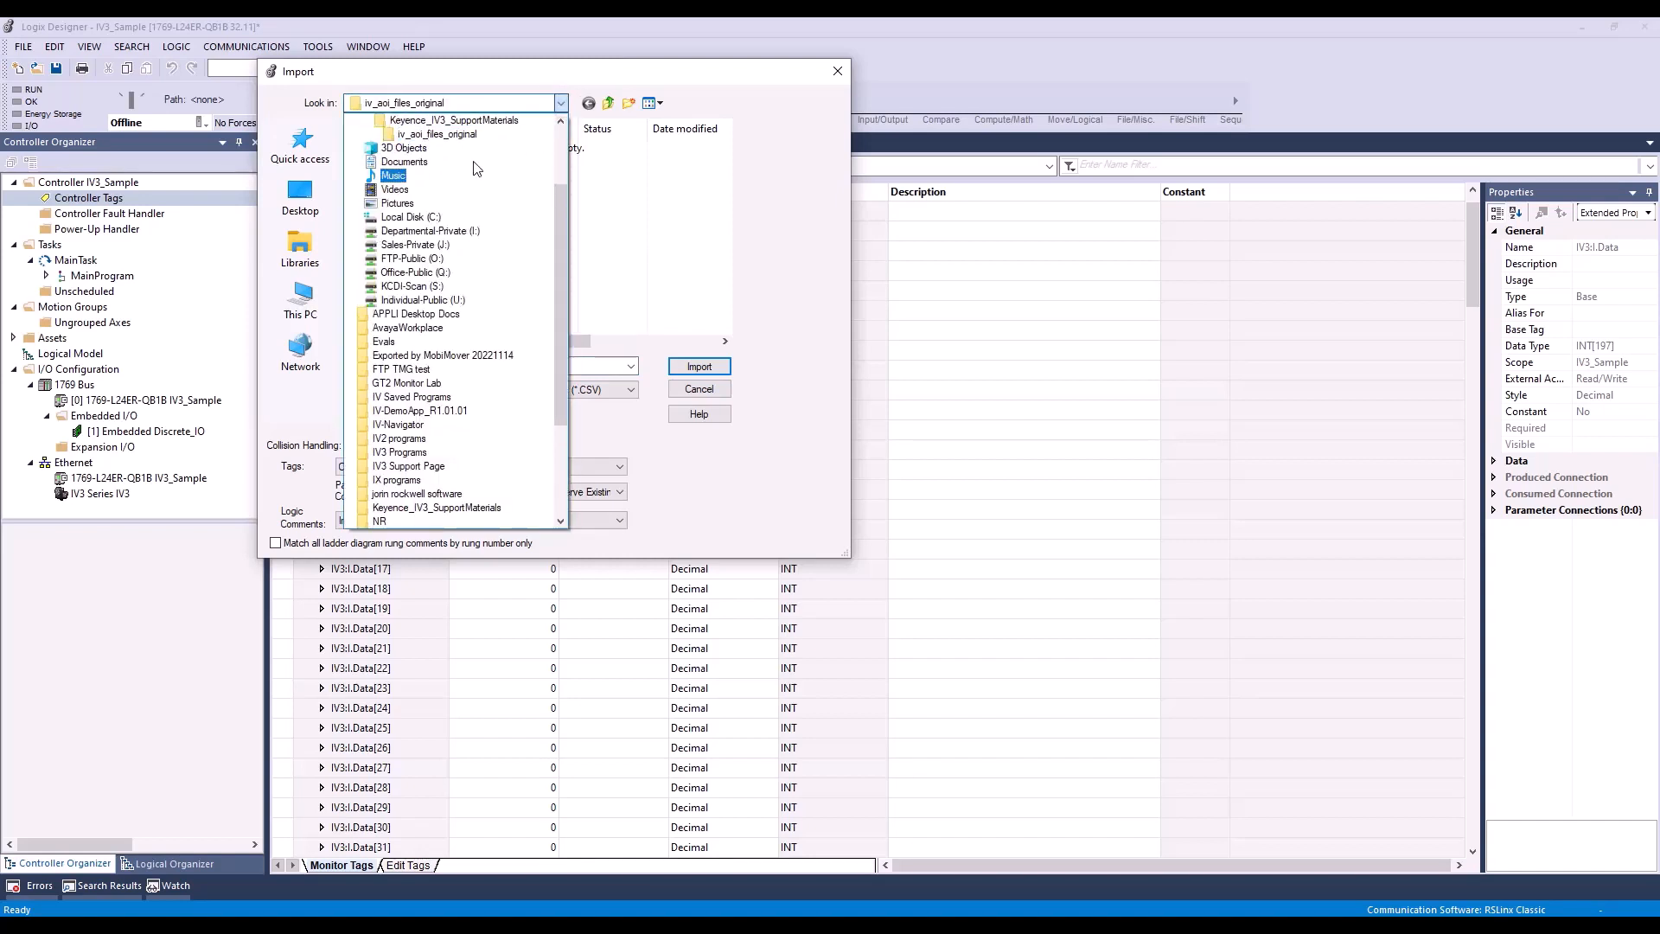
left_click(460, 149)
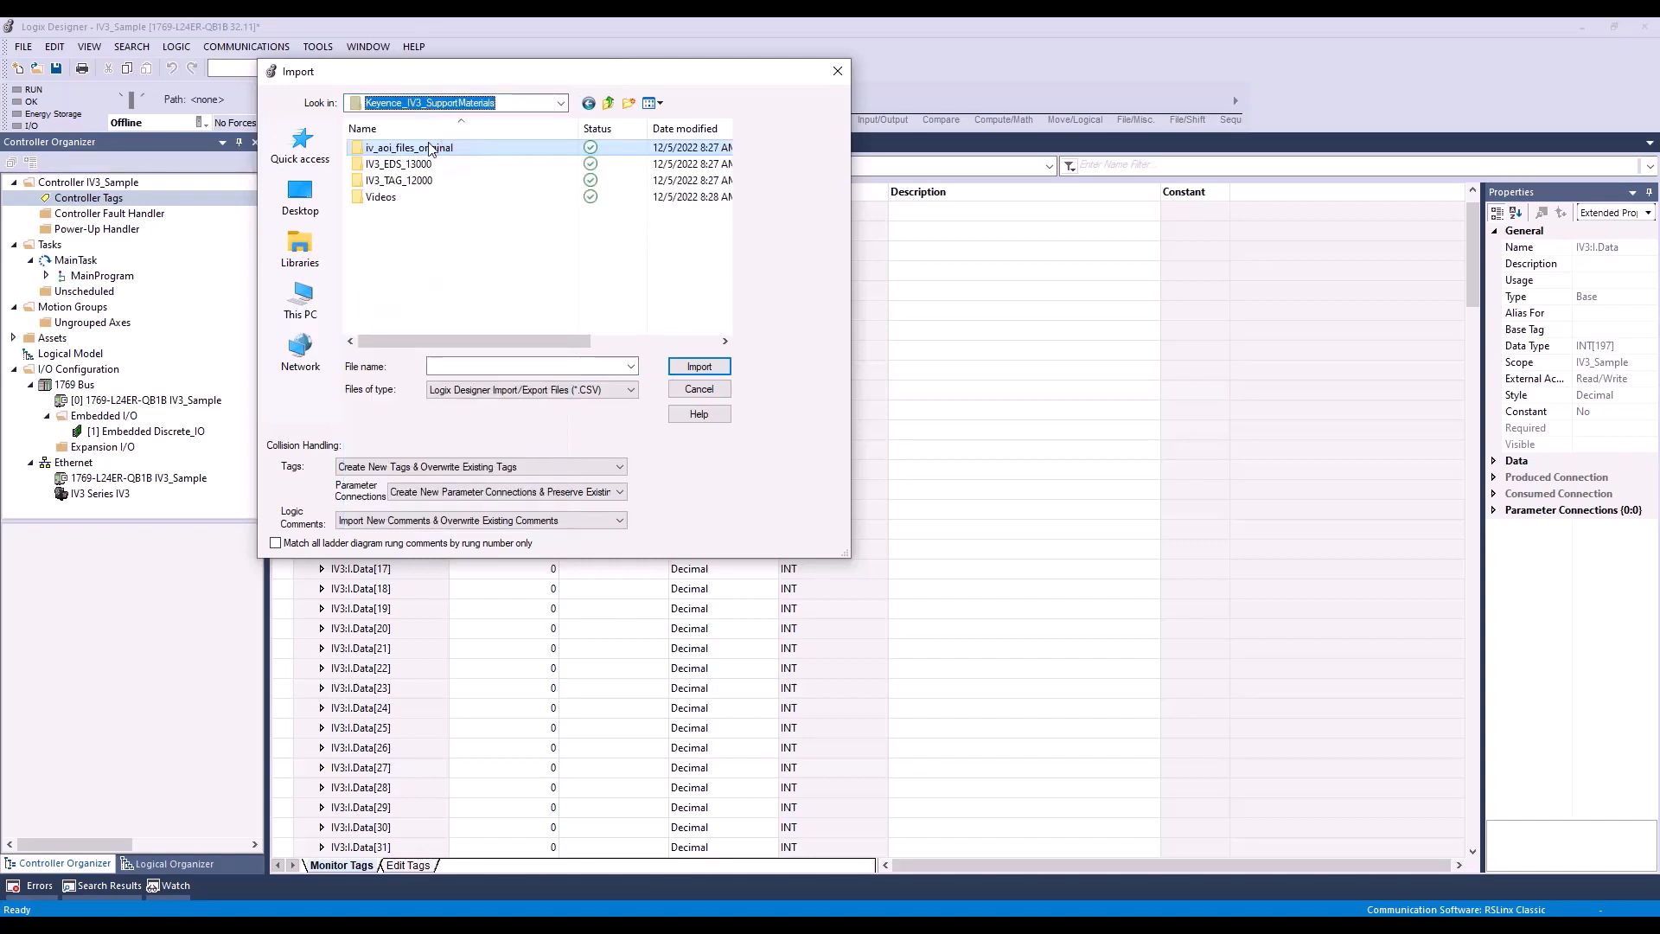
double_click(401, 181)
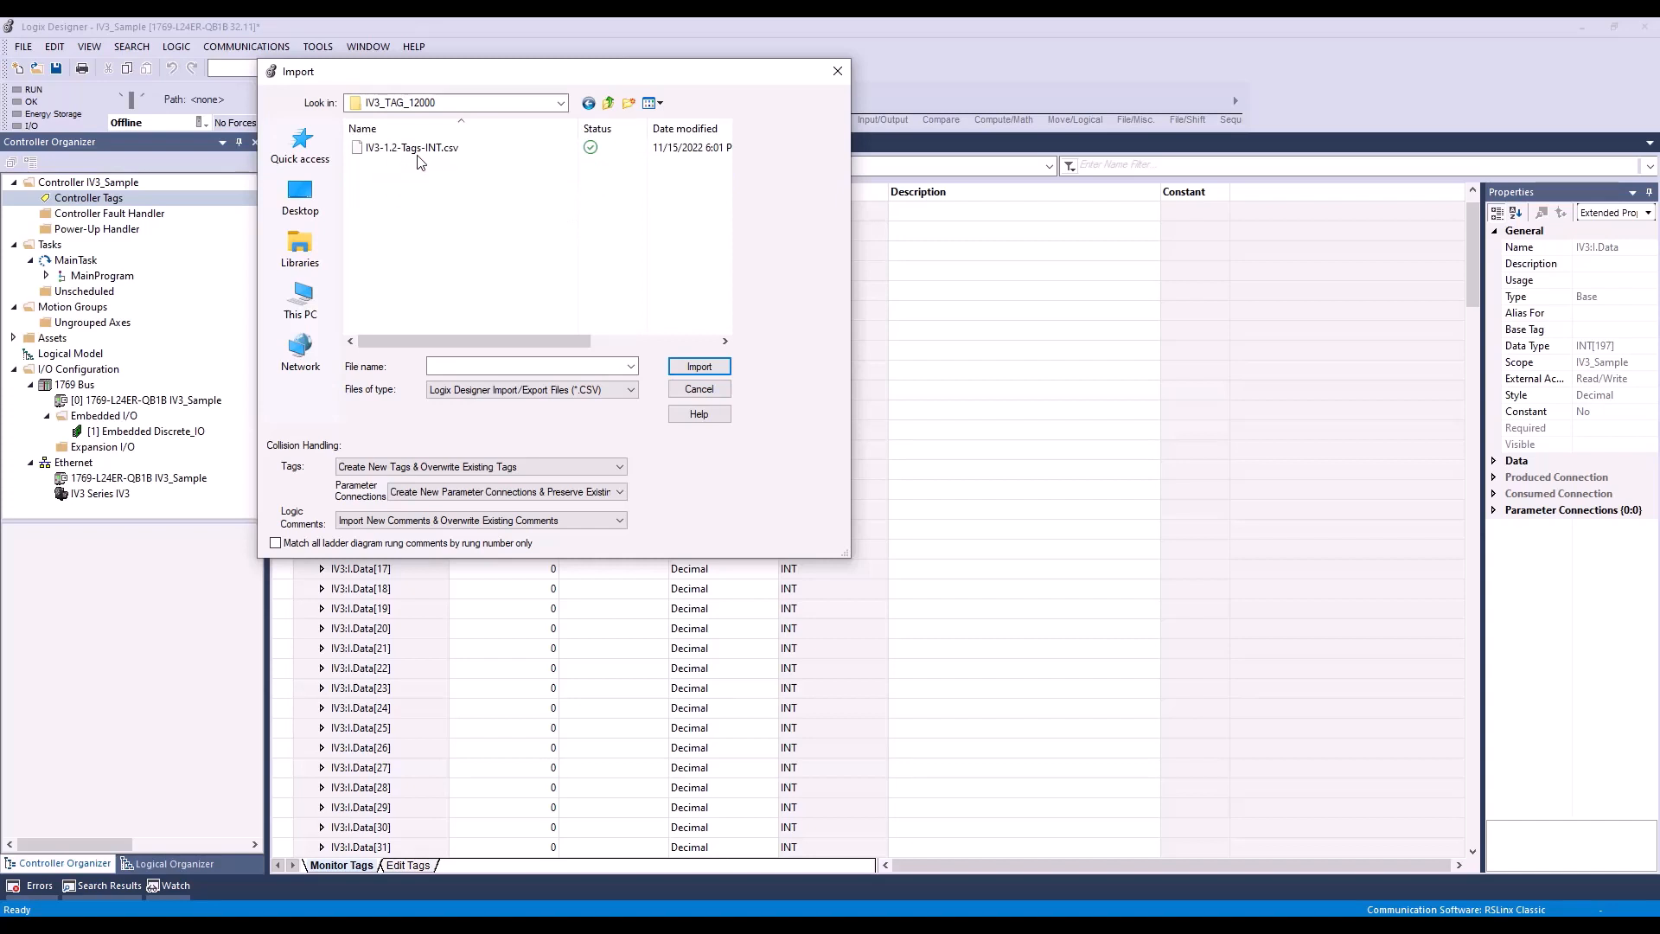
left_click(408, 148)
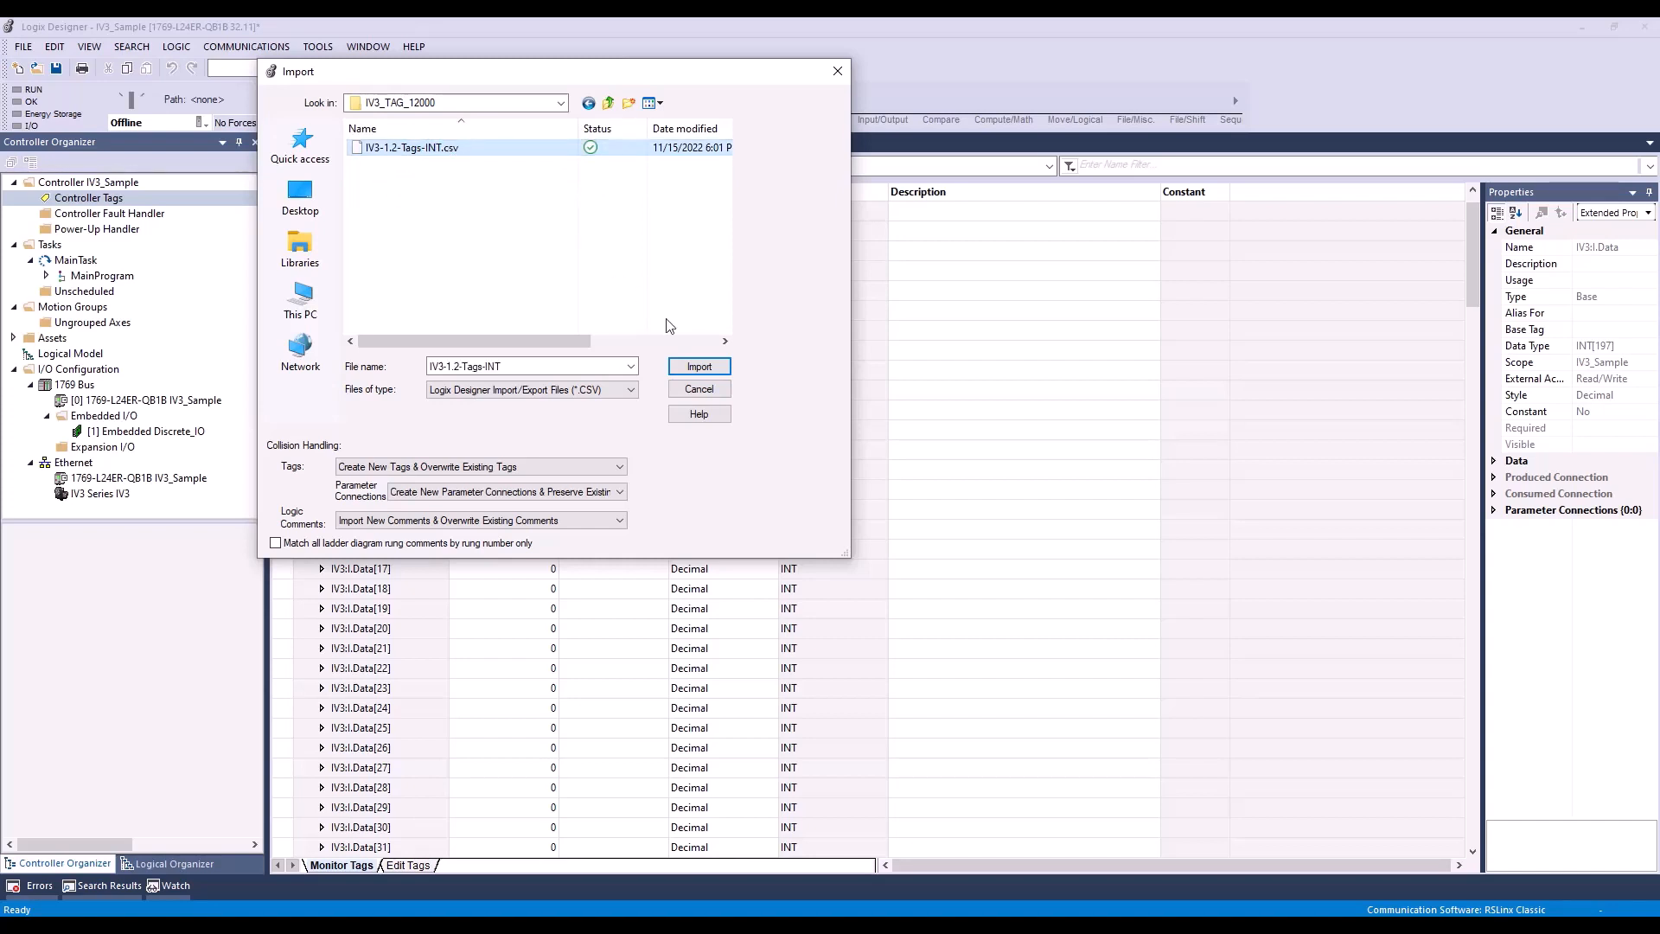
left_click(707, 365)
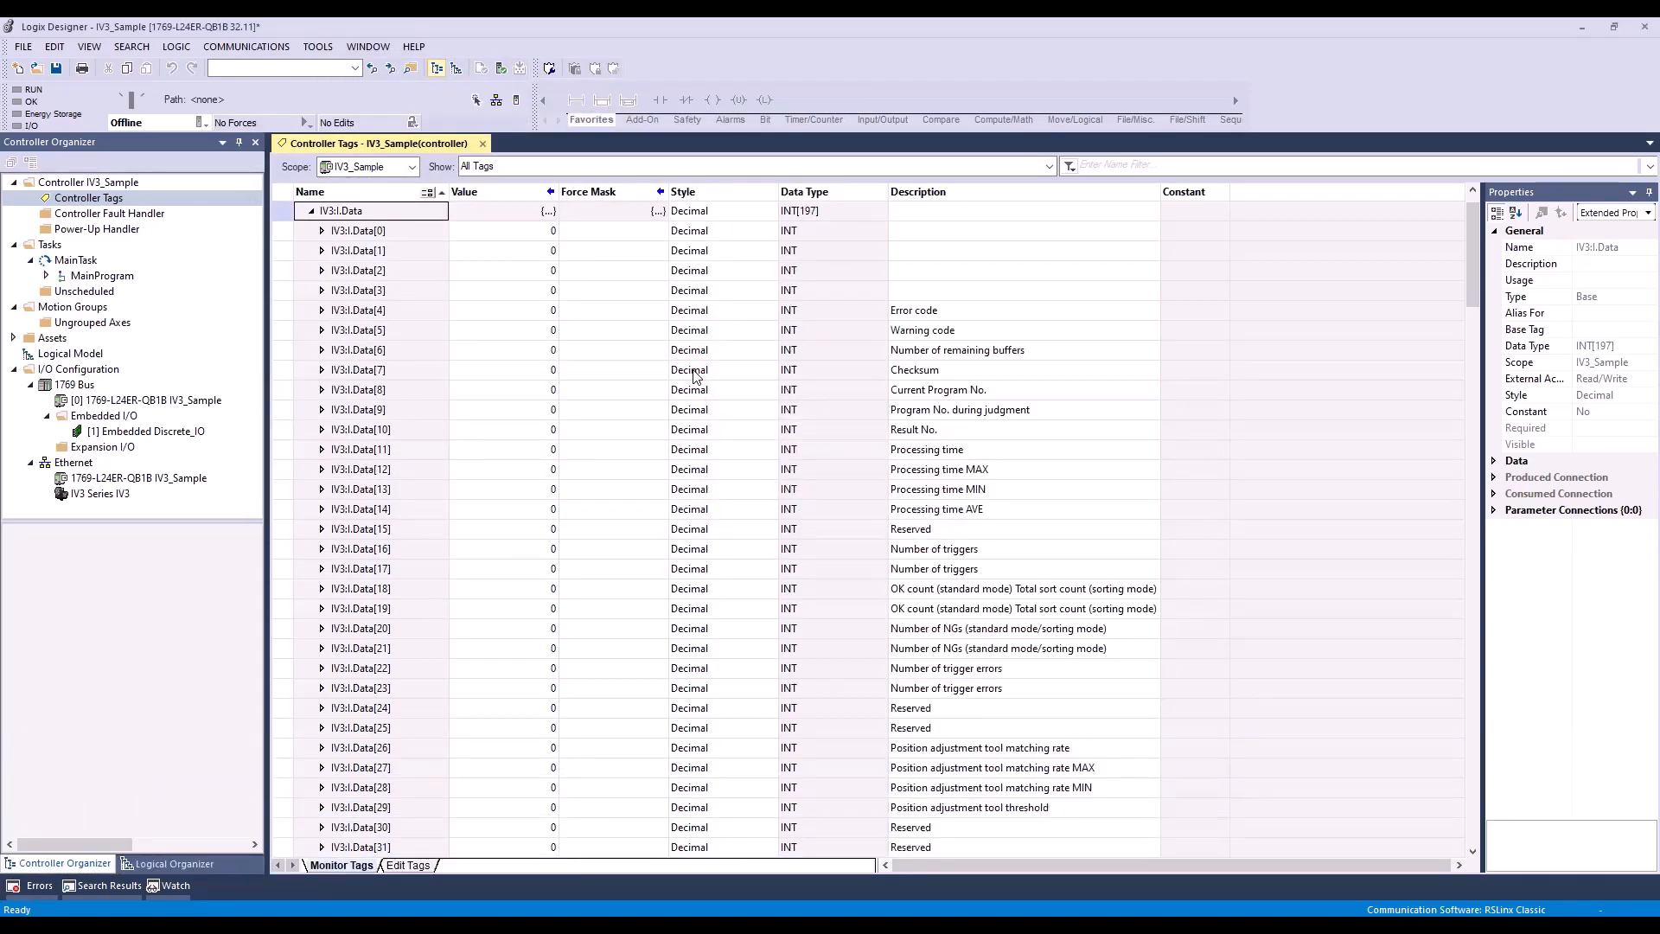
Step: Review the imported IV3:I.Data descriptions, collapse IV3:I and expand IV3:O.Data to check the output descriptions
scroll(1080, 471, "down", 6)
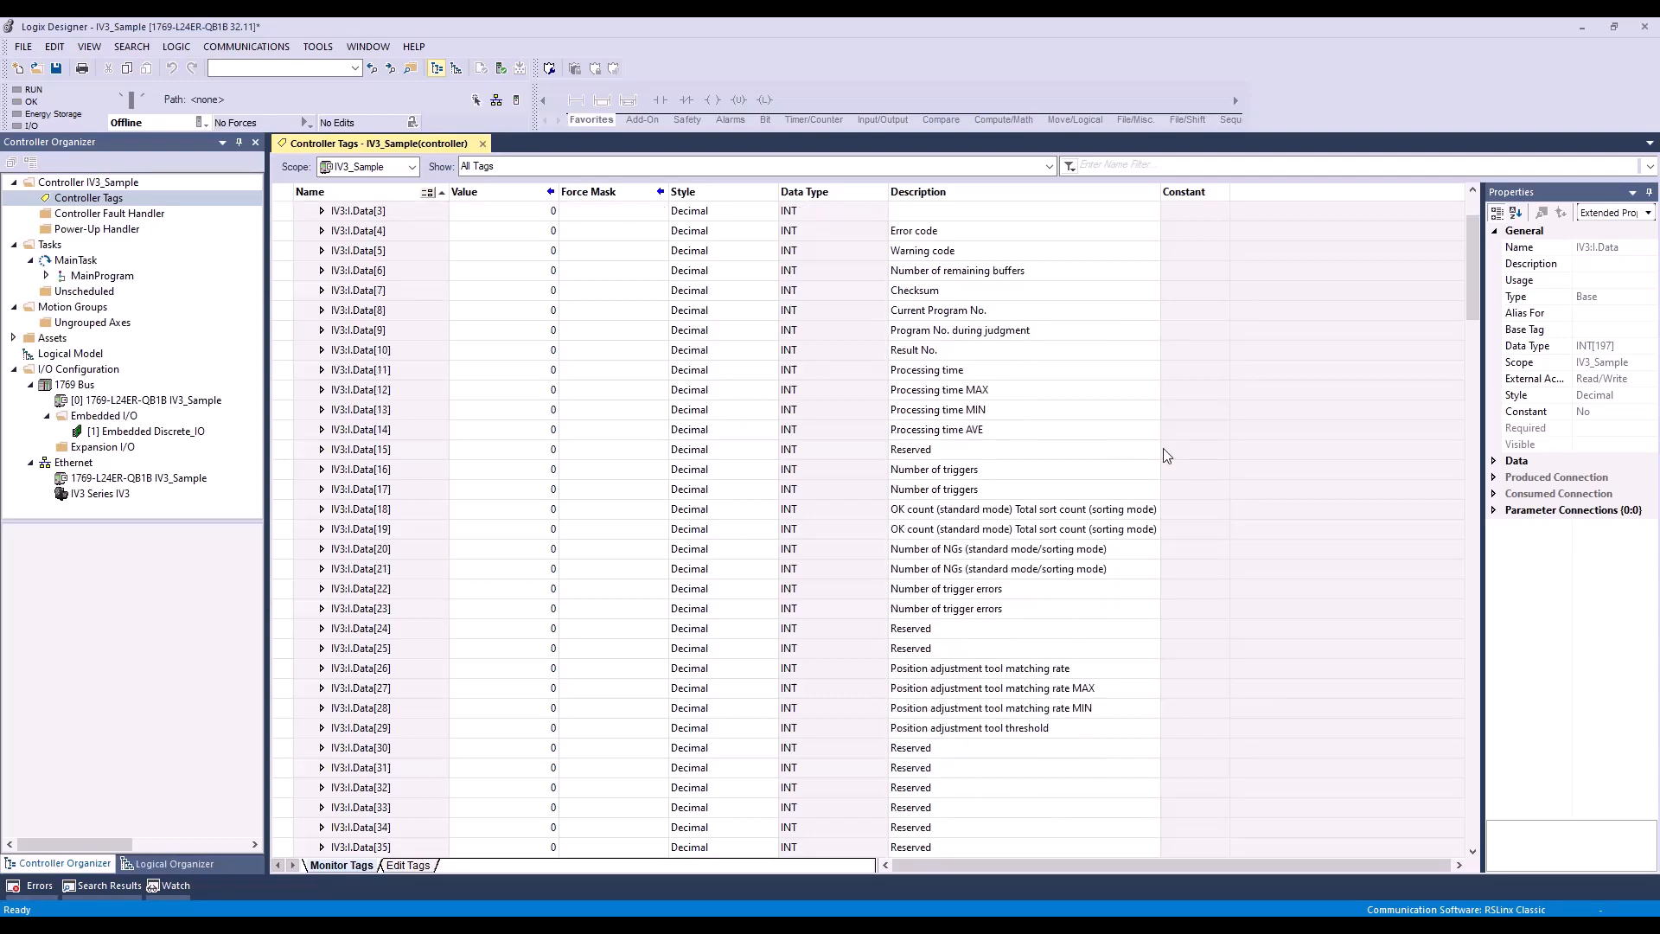
scroll(1080, 471, "up", 7)
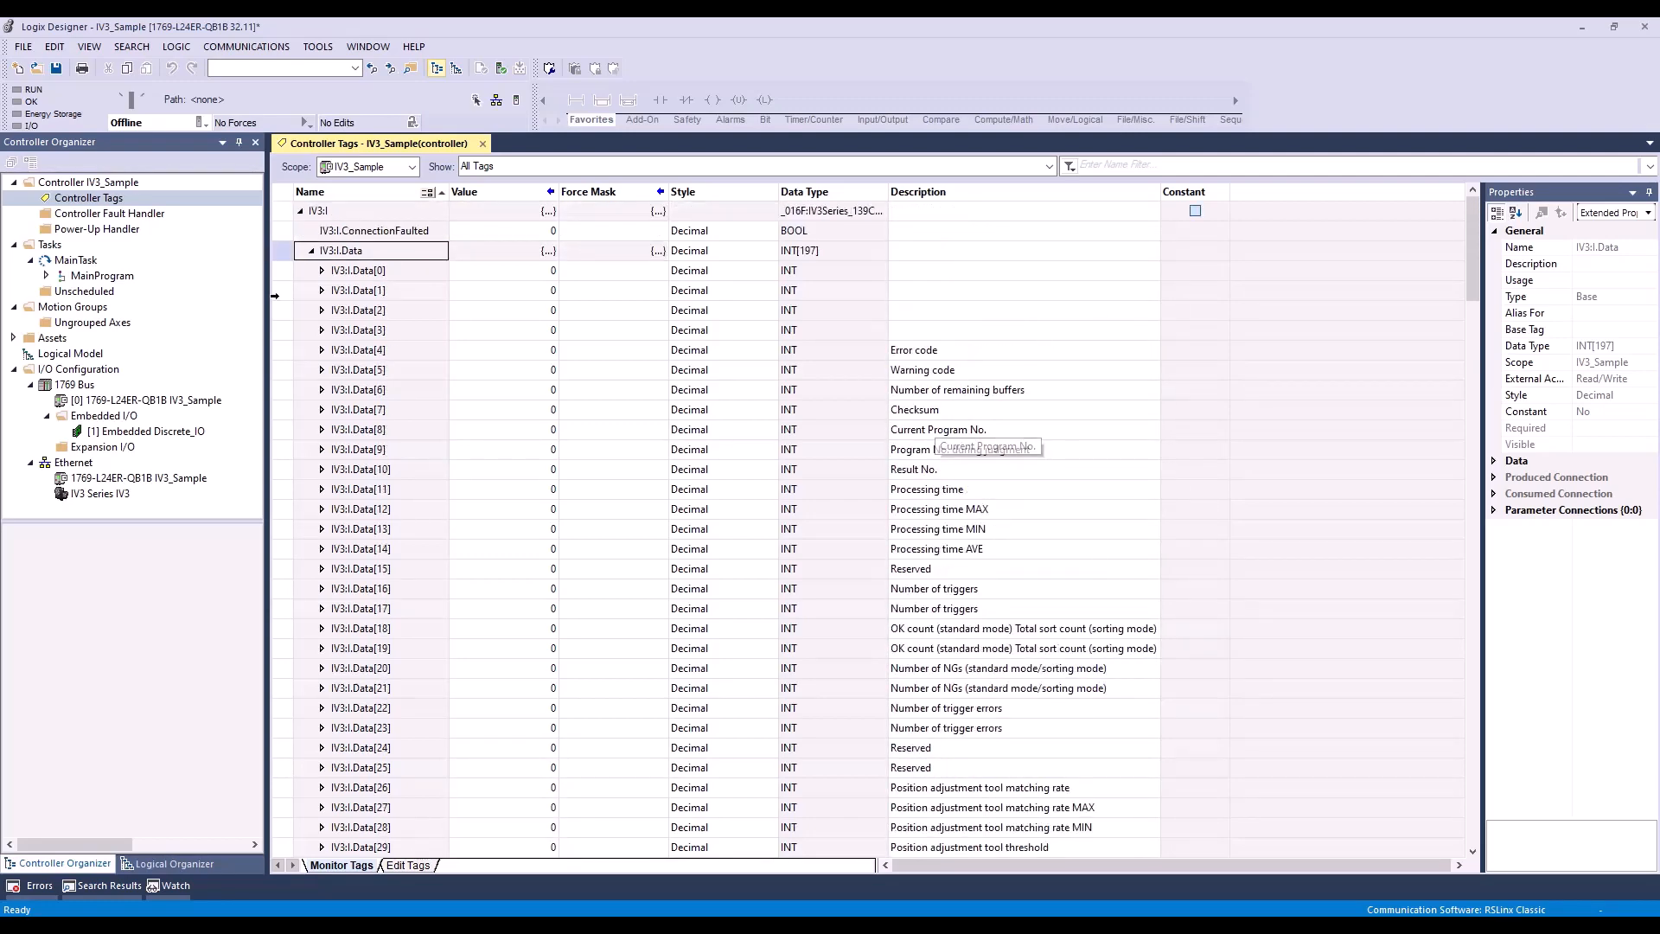
left_click(299, 211)
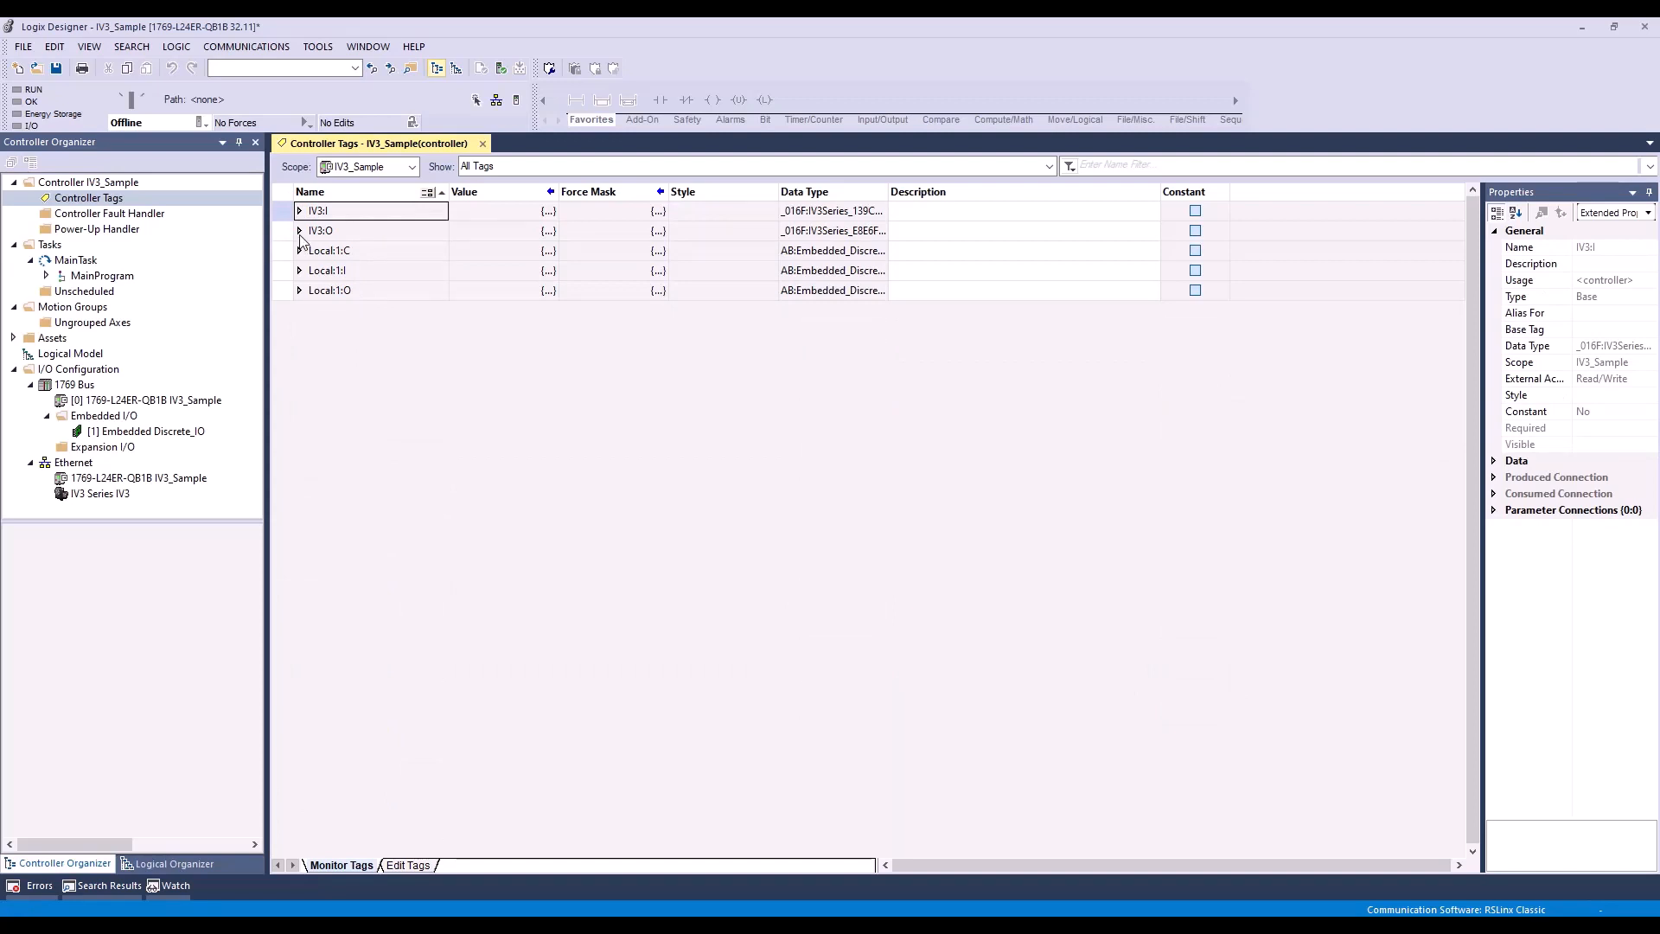
left_click(300, 230)
left_click(309, 251)
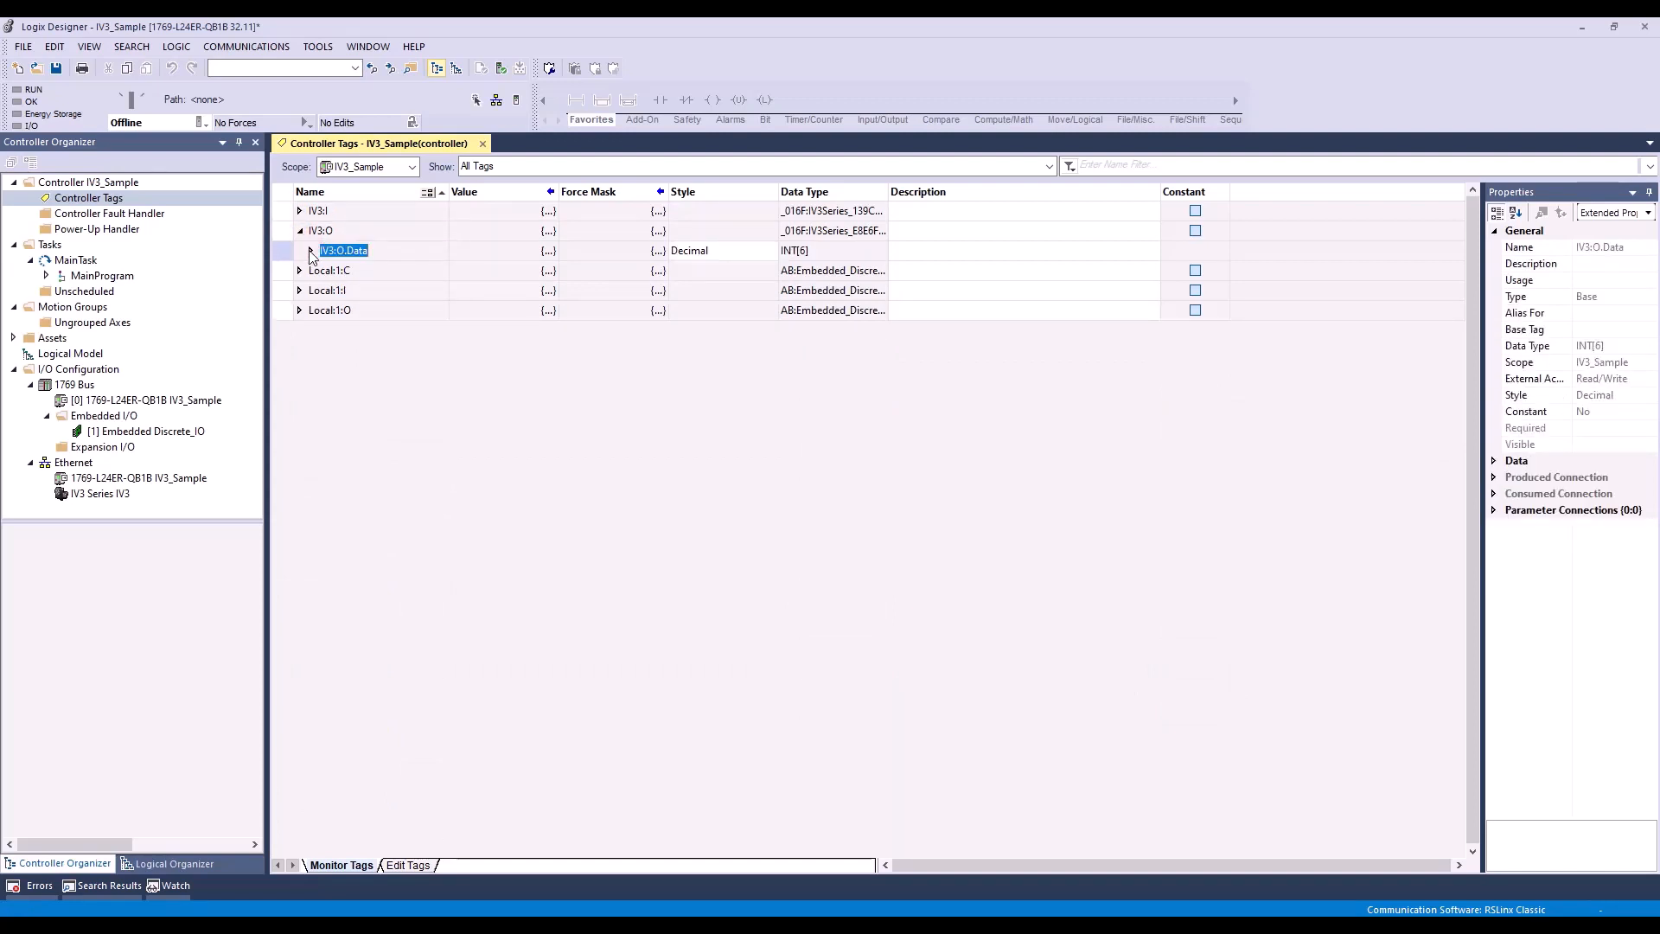
left_click(311, 250)
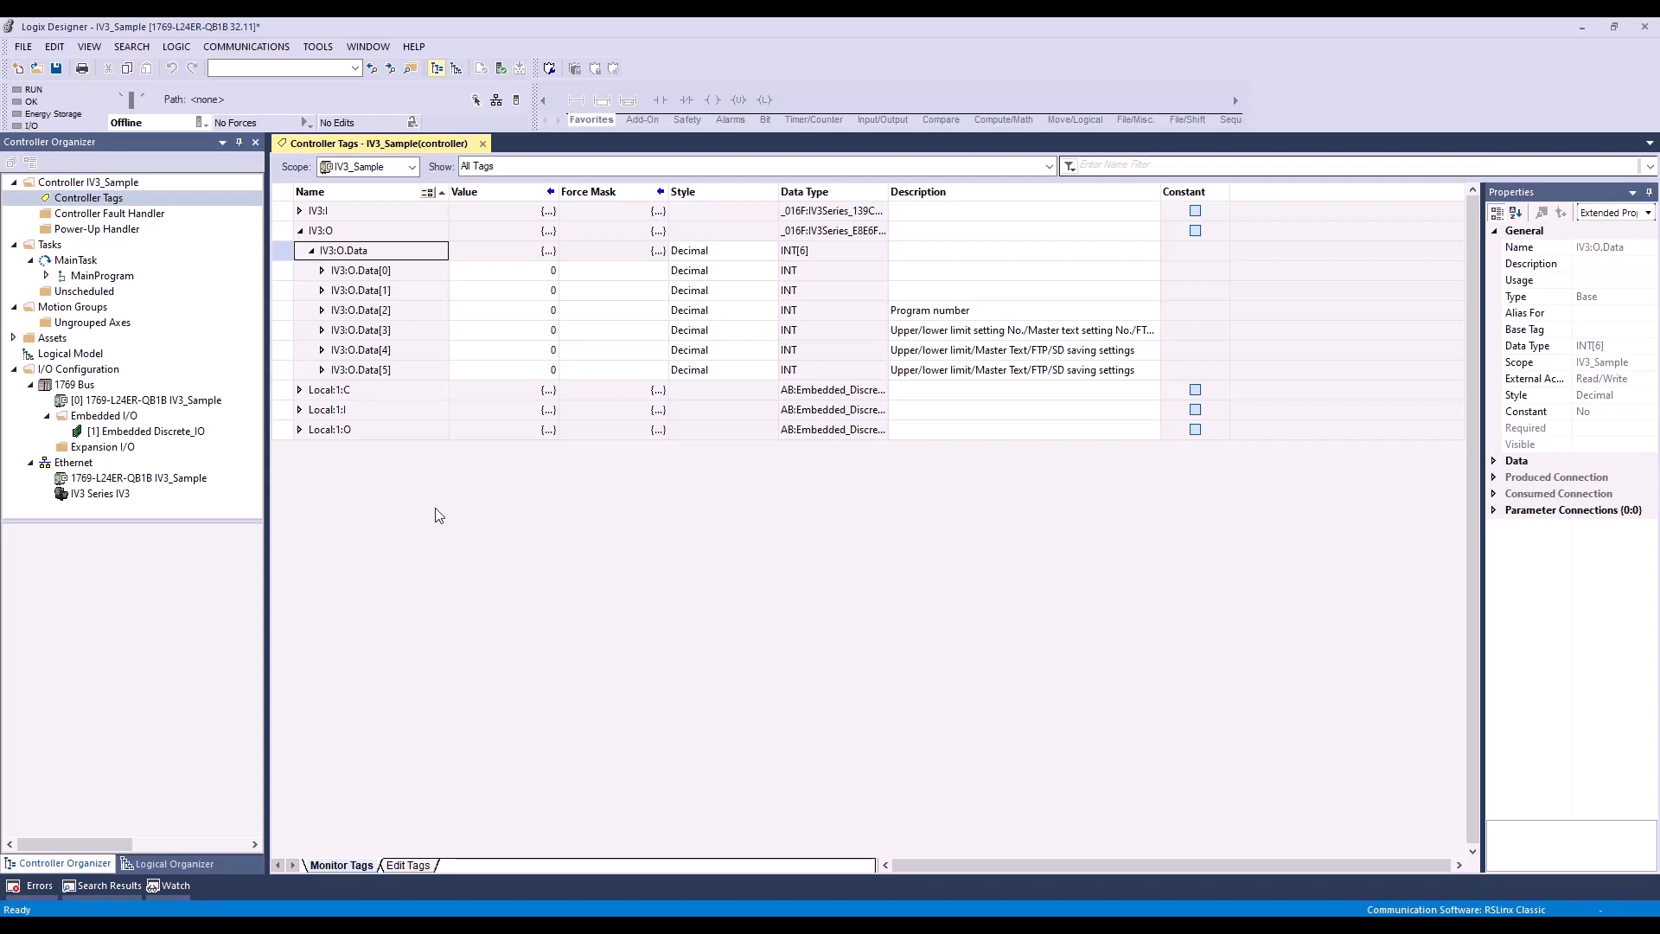
Step: Browse the AB_ETHIP-1 network to 172.19.102.170 and select the 1769-L24ER-QB1B controller in slot 00 of its CompactBus
left_click(496, 100)
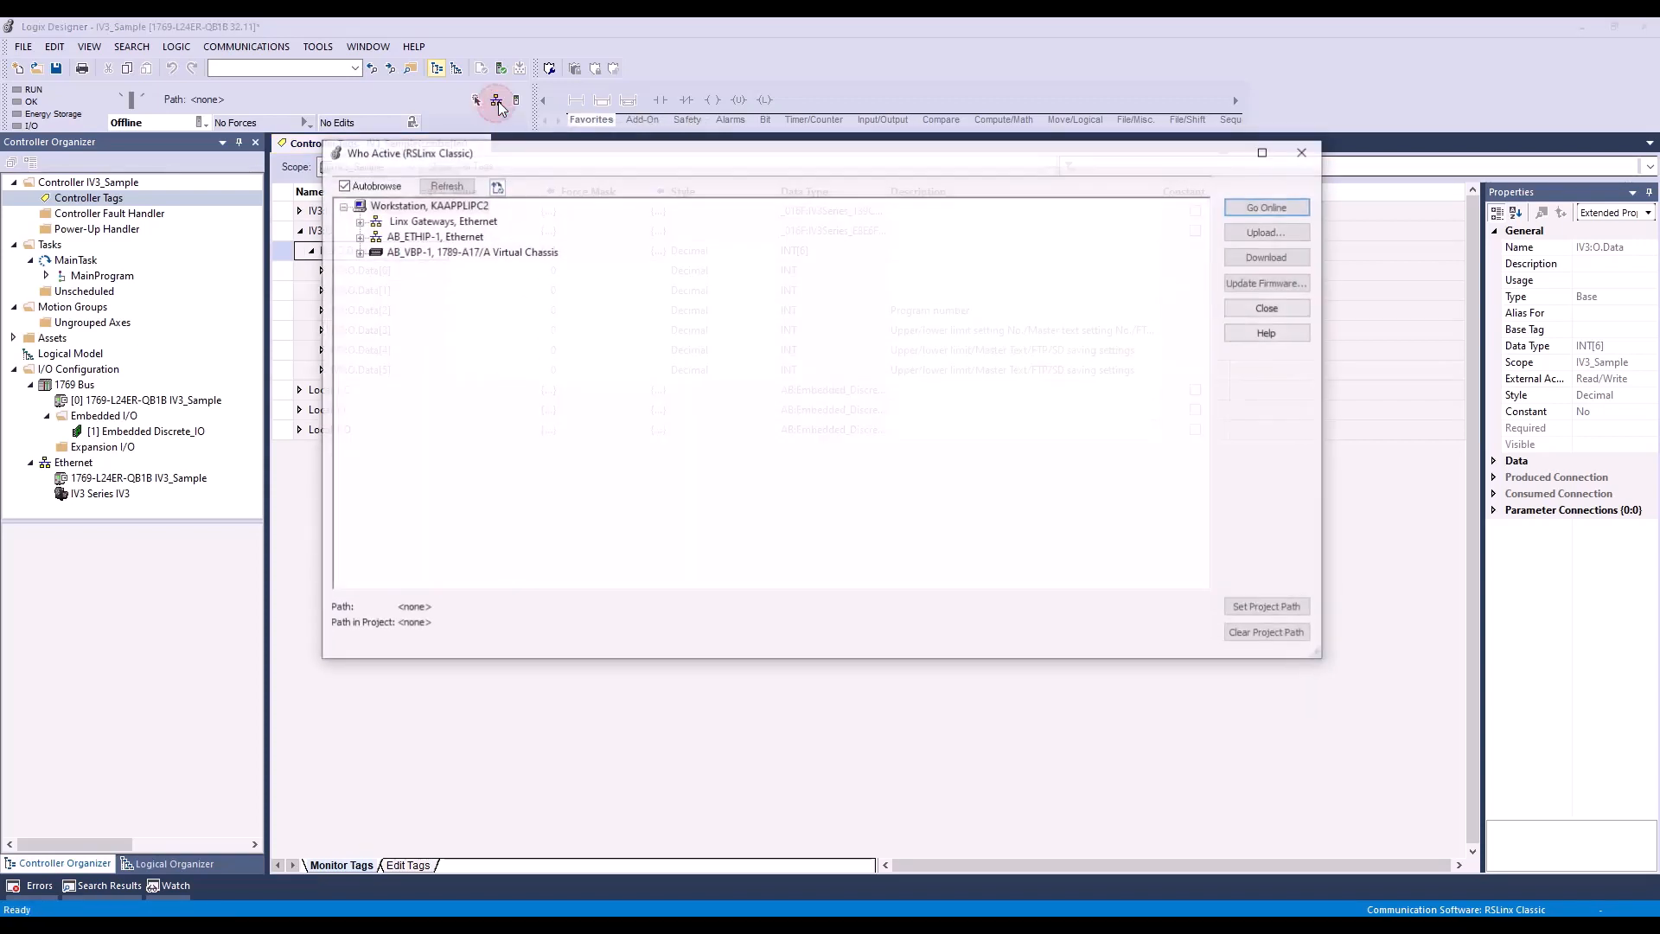
left_click(357, 237)
left_click(389, 252)
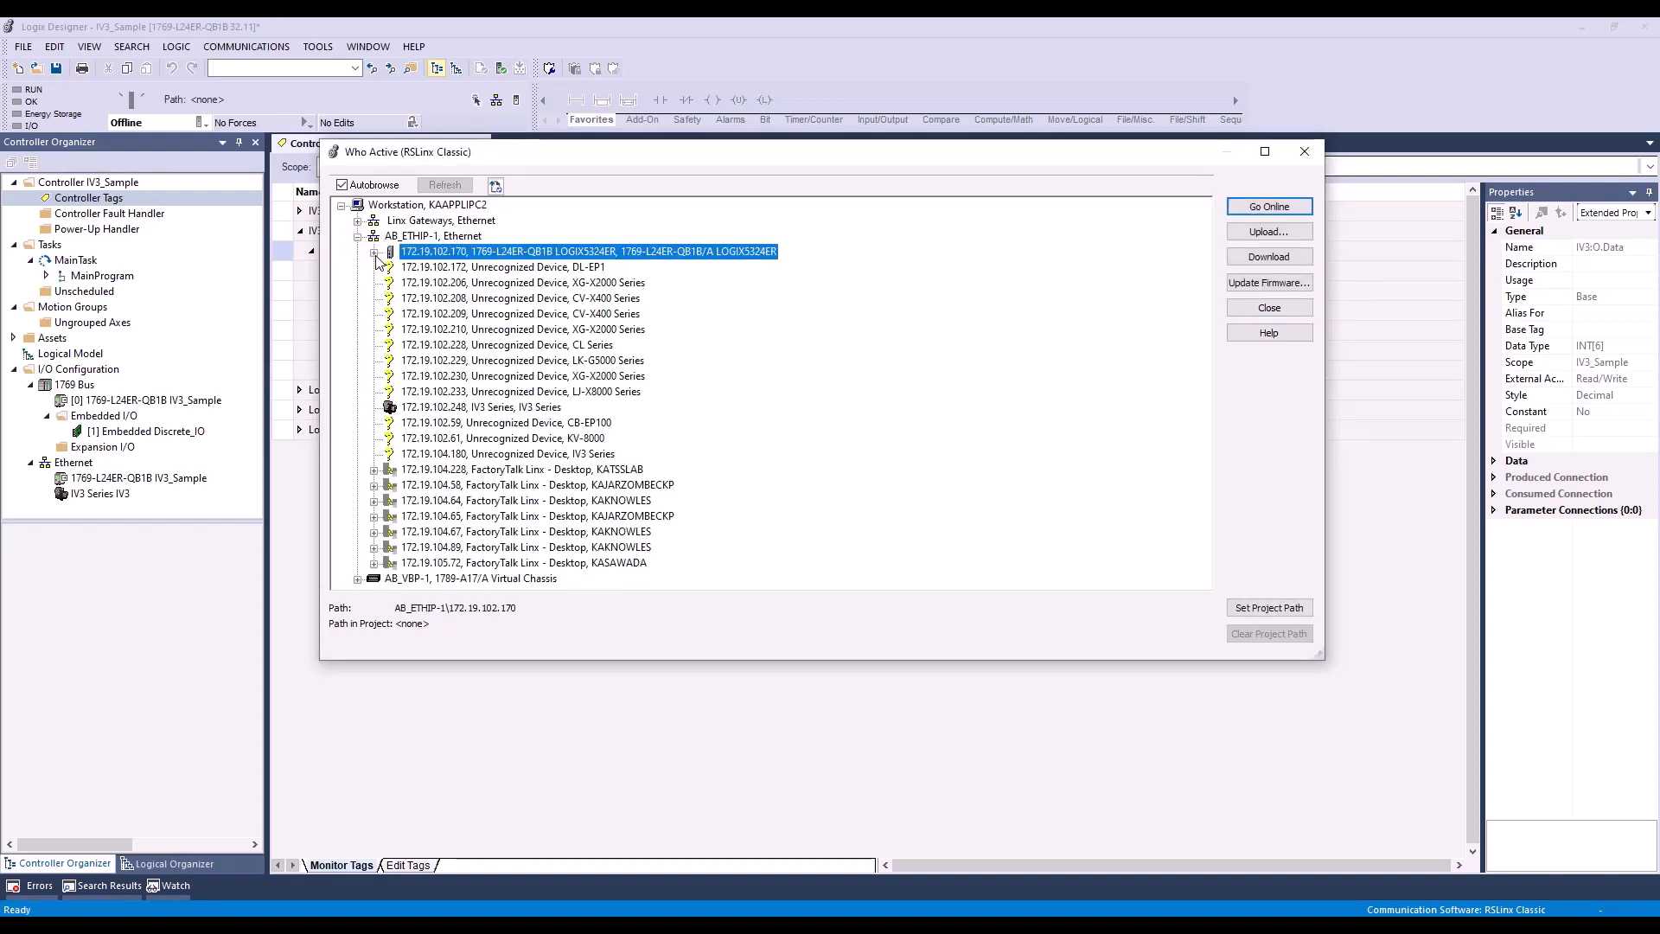
left_click(373, 252)
double_click(393, 271)
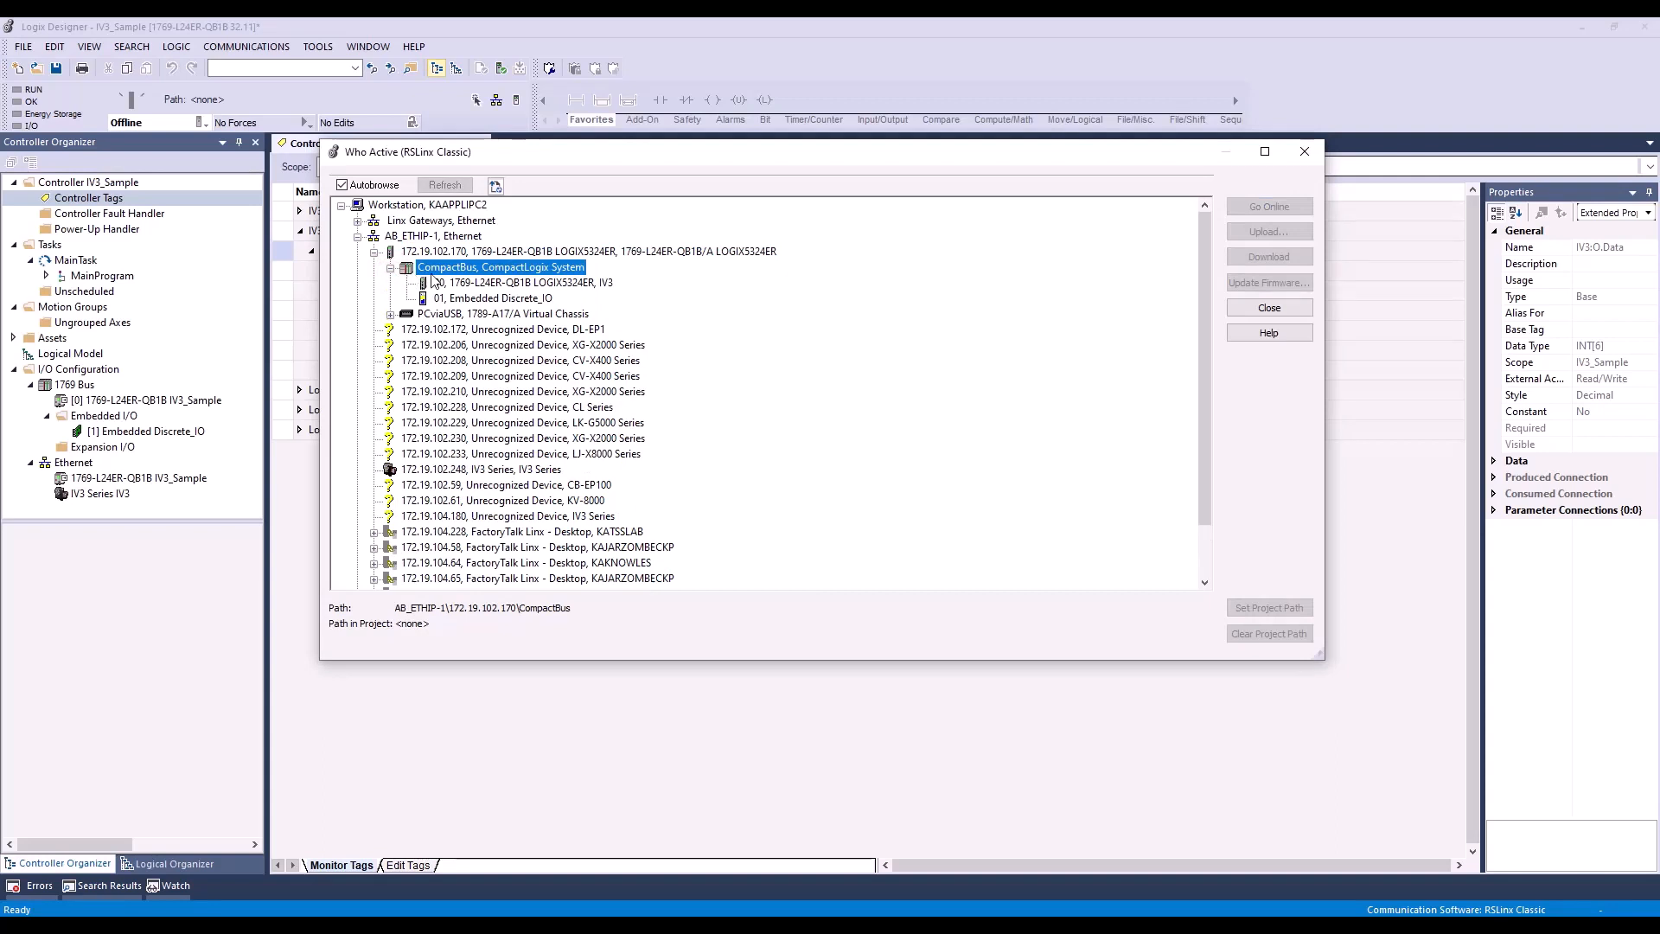
double_click(451, 284)
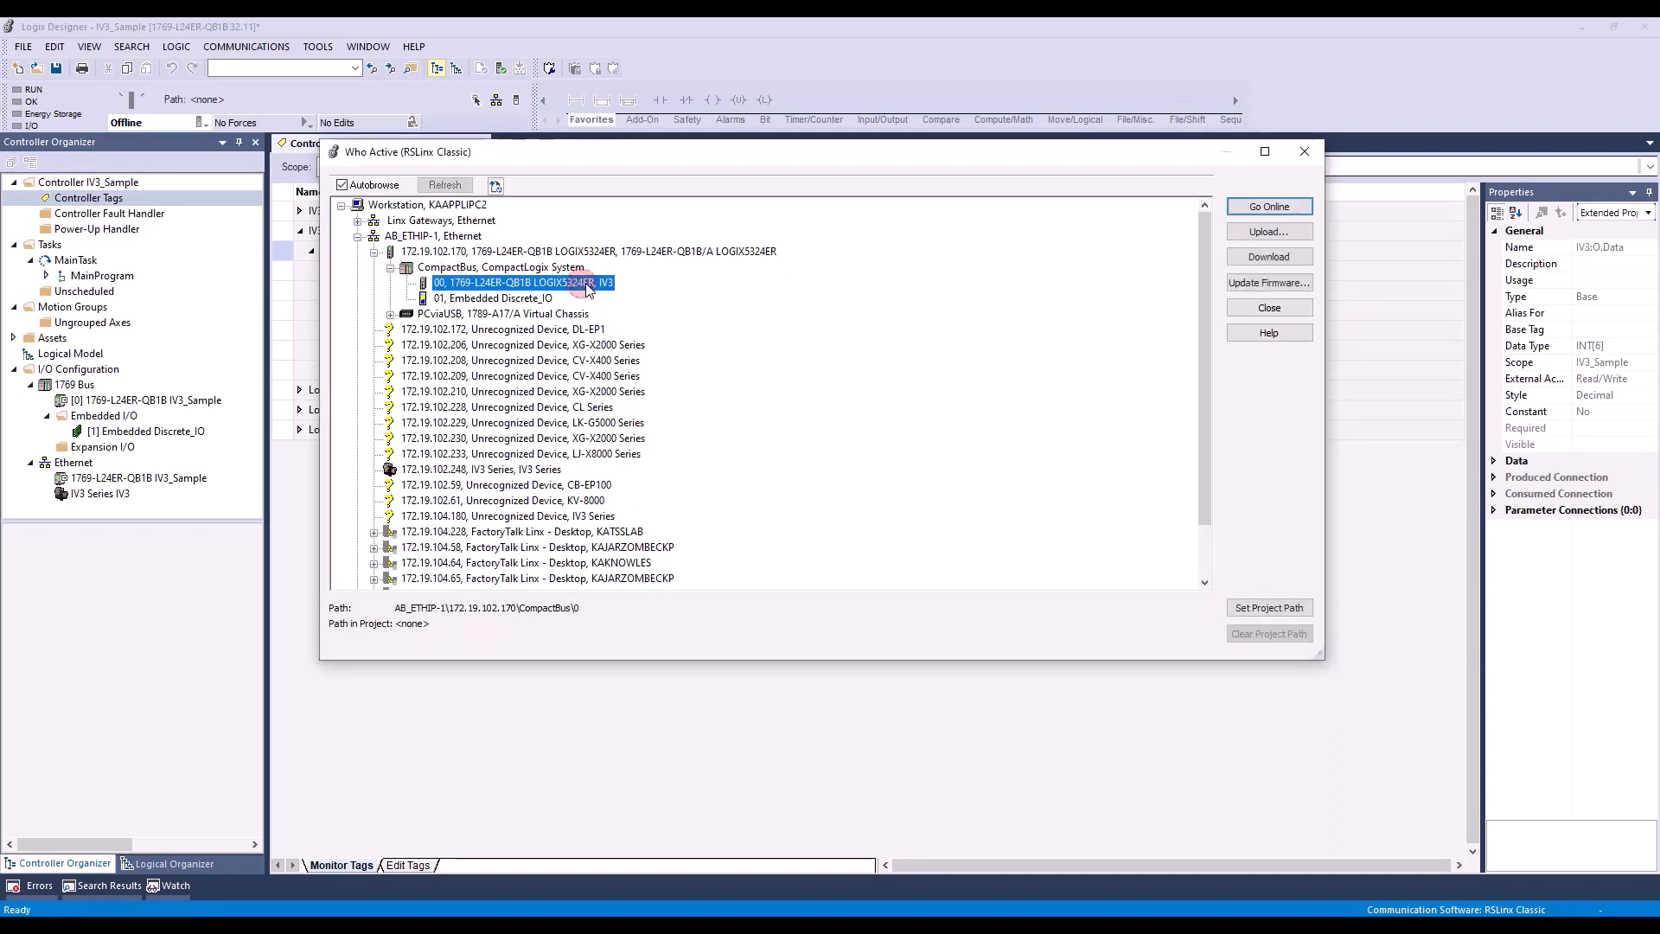
Step: Go online with the selected controller and download the IV3_Sample project to it
left_click(1274, 209)
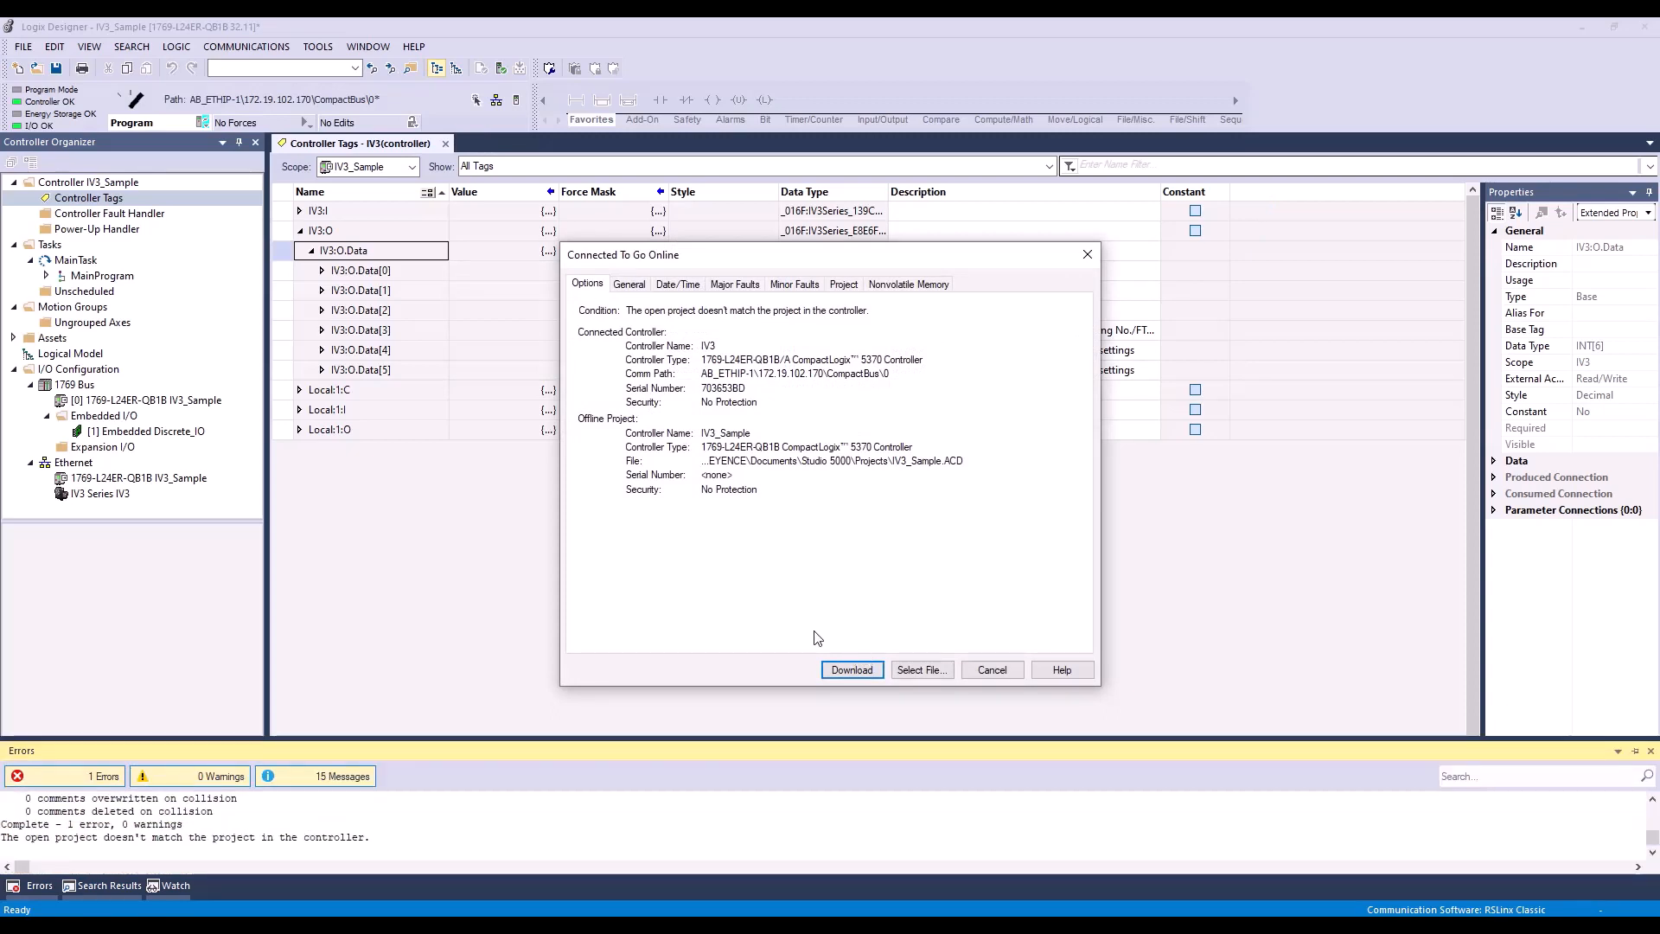
left_click(851, 672)
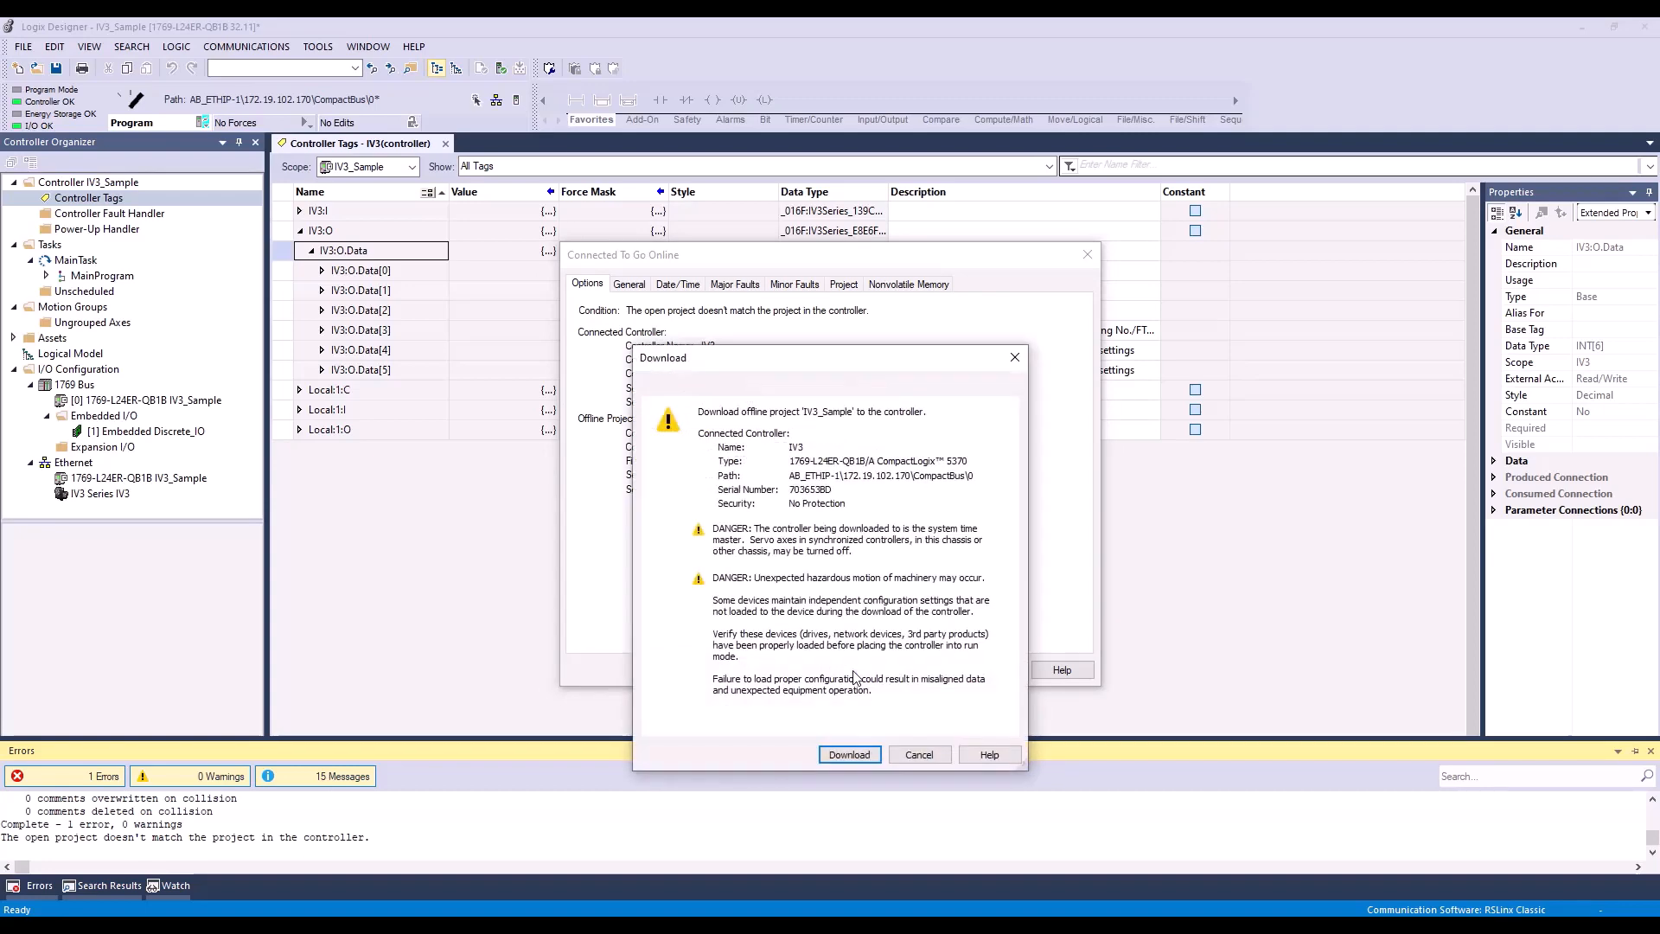
left_click(849, 755)
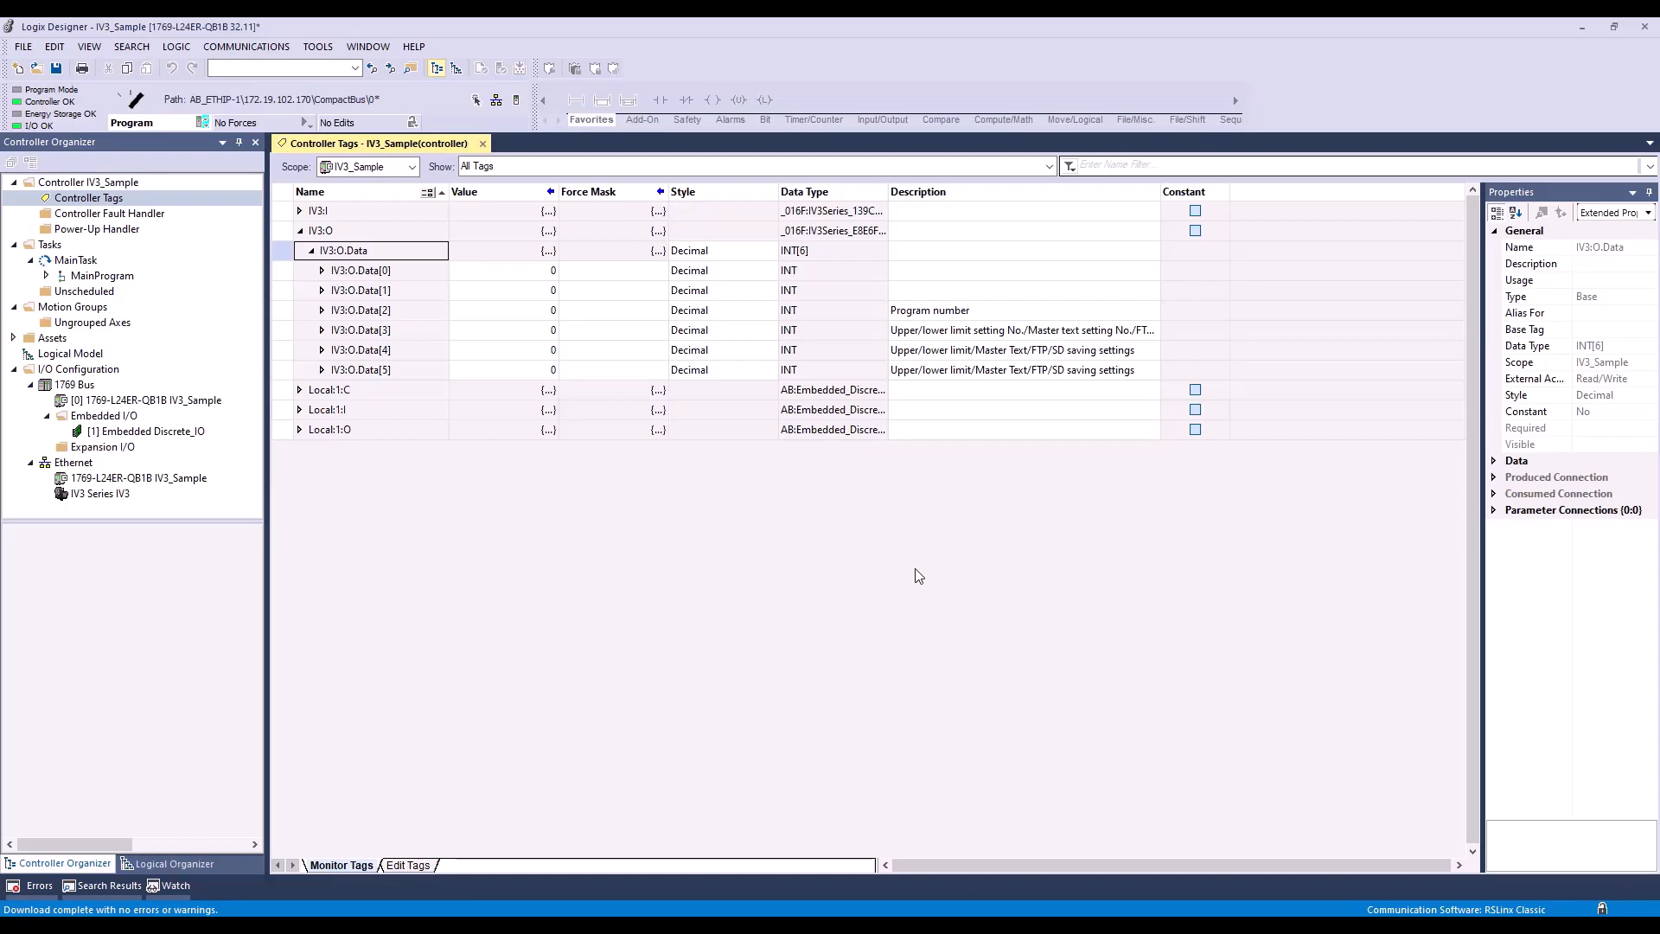
Step: Arrange Logix Designer side by side with IV3-Navigator and expand the IV3:O.Data[0] bits in a widened tag table
key("super+Left")
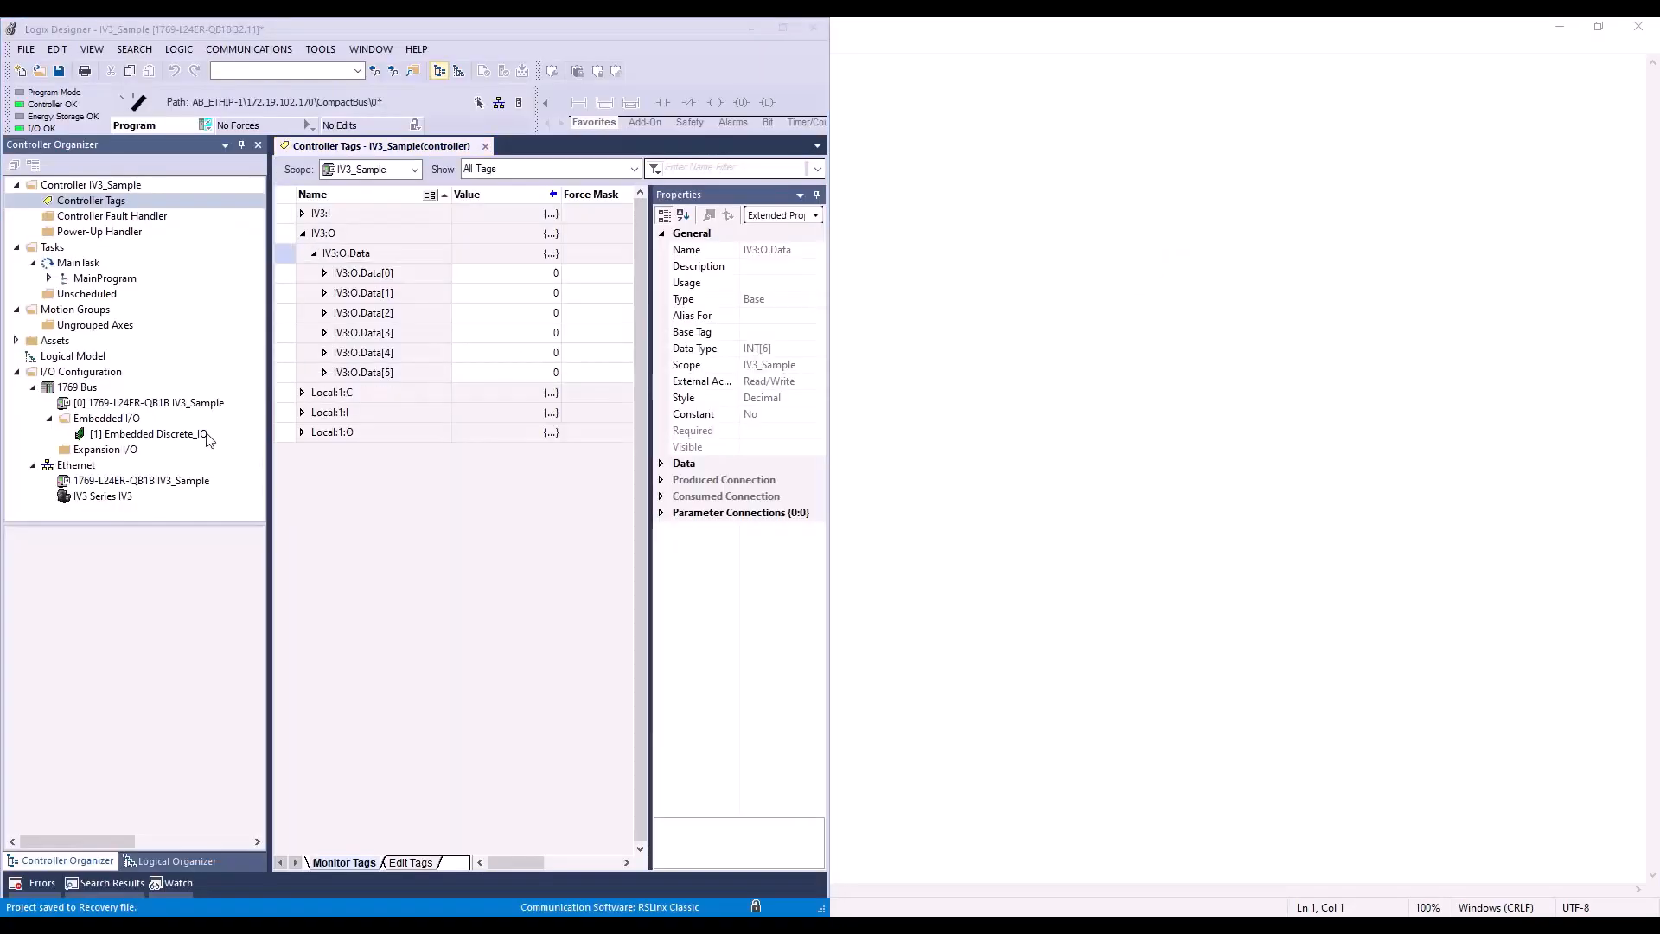
left_click(1306, 313)
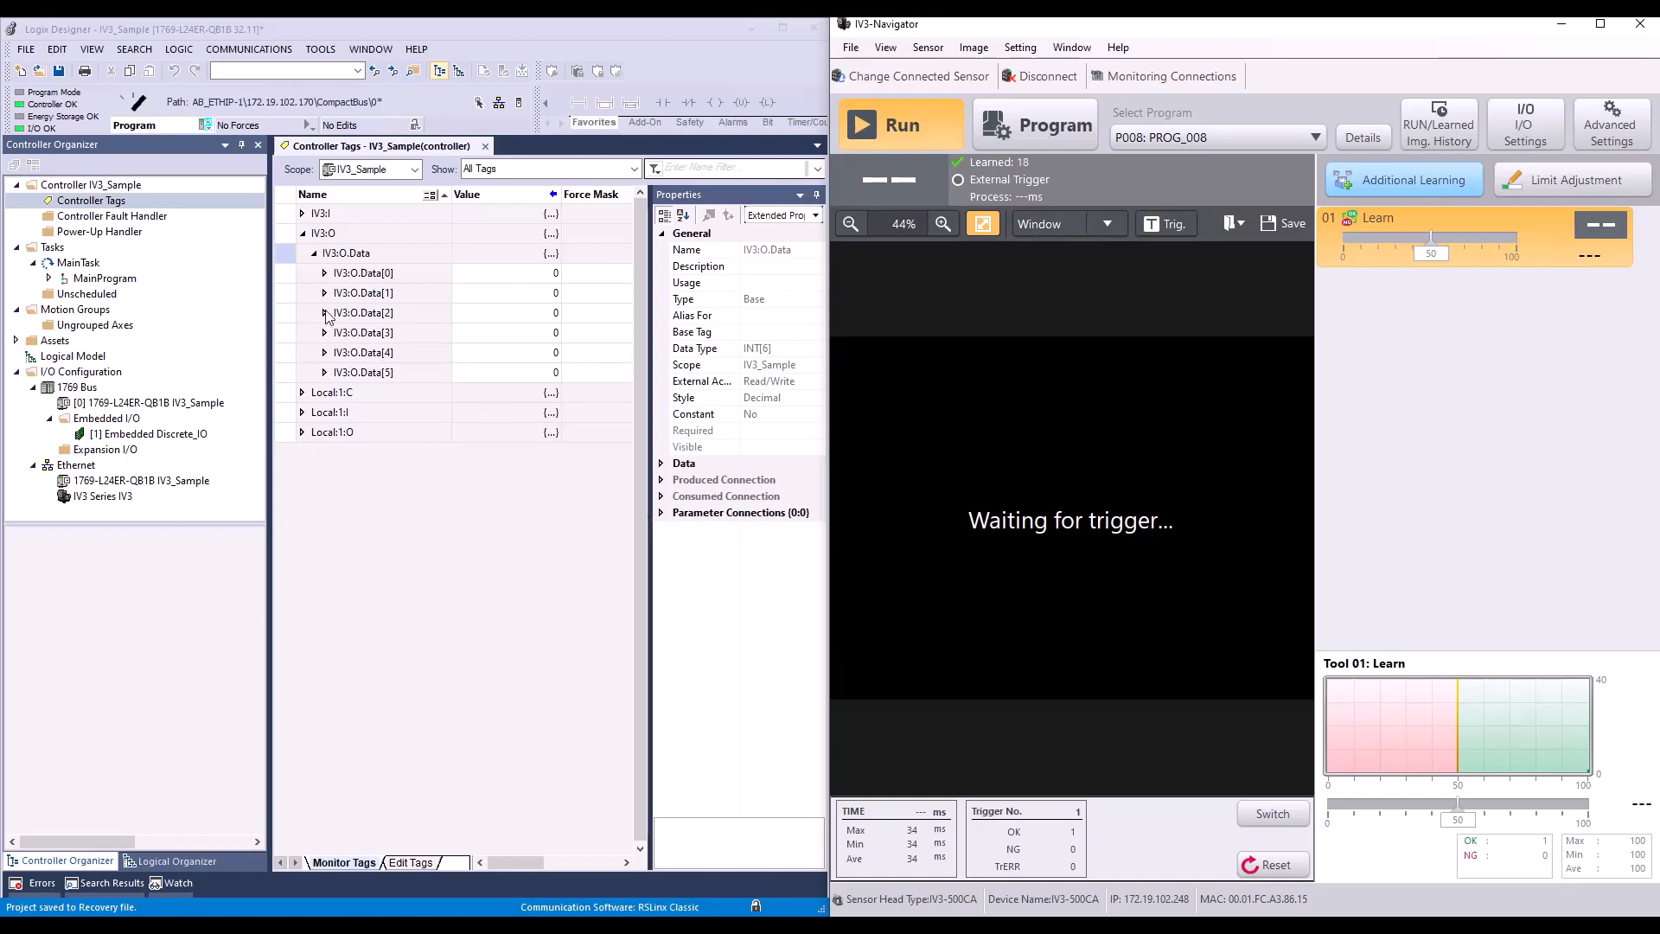
left_click(326, 273)
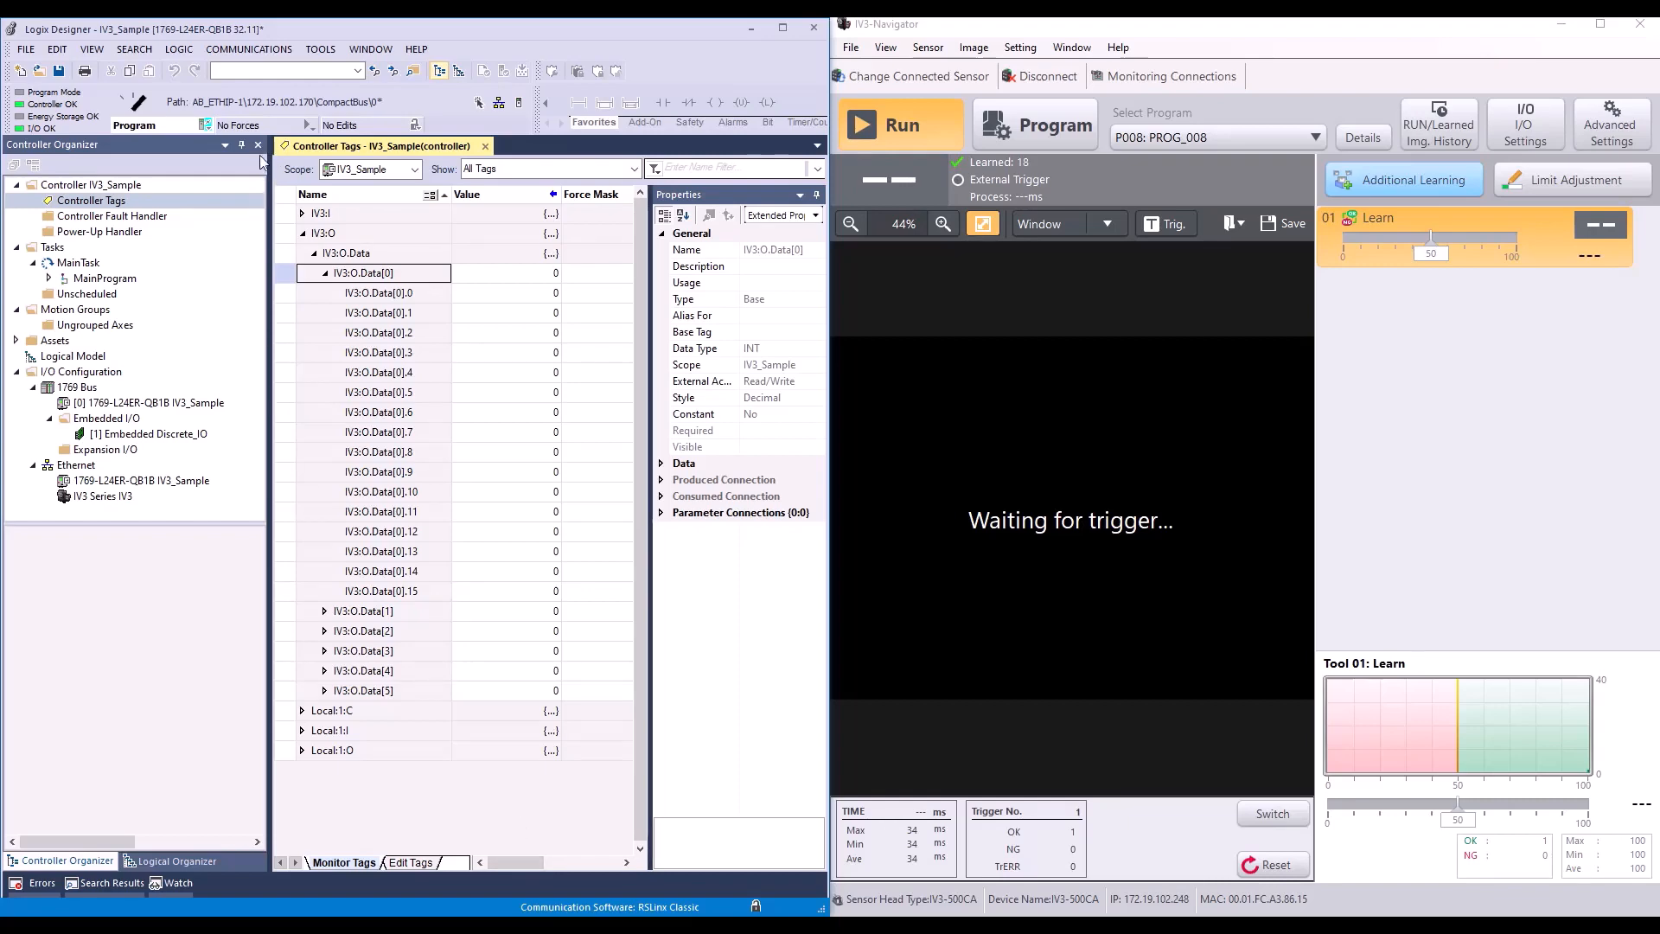
left_click_drag(268, 180, 117, 183)
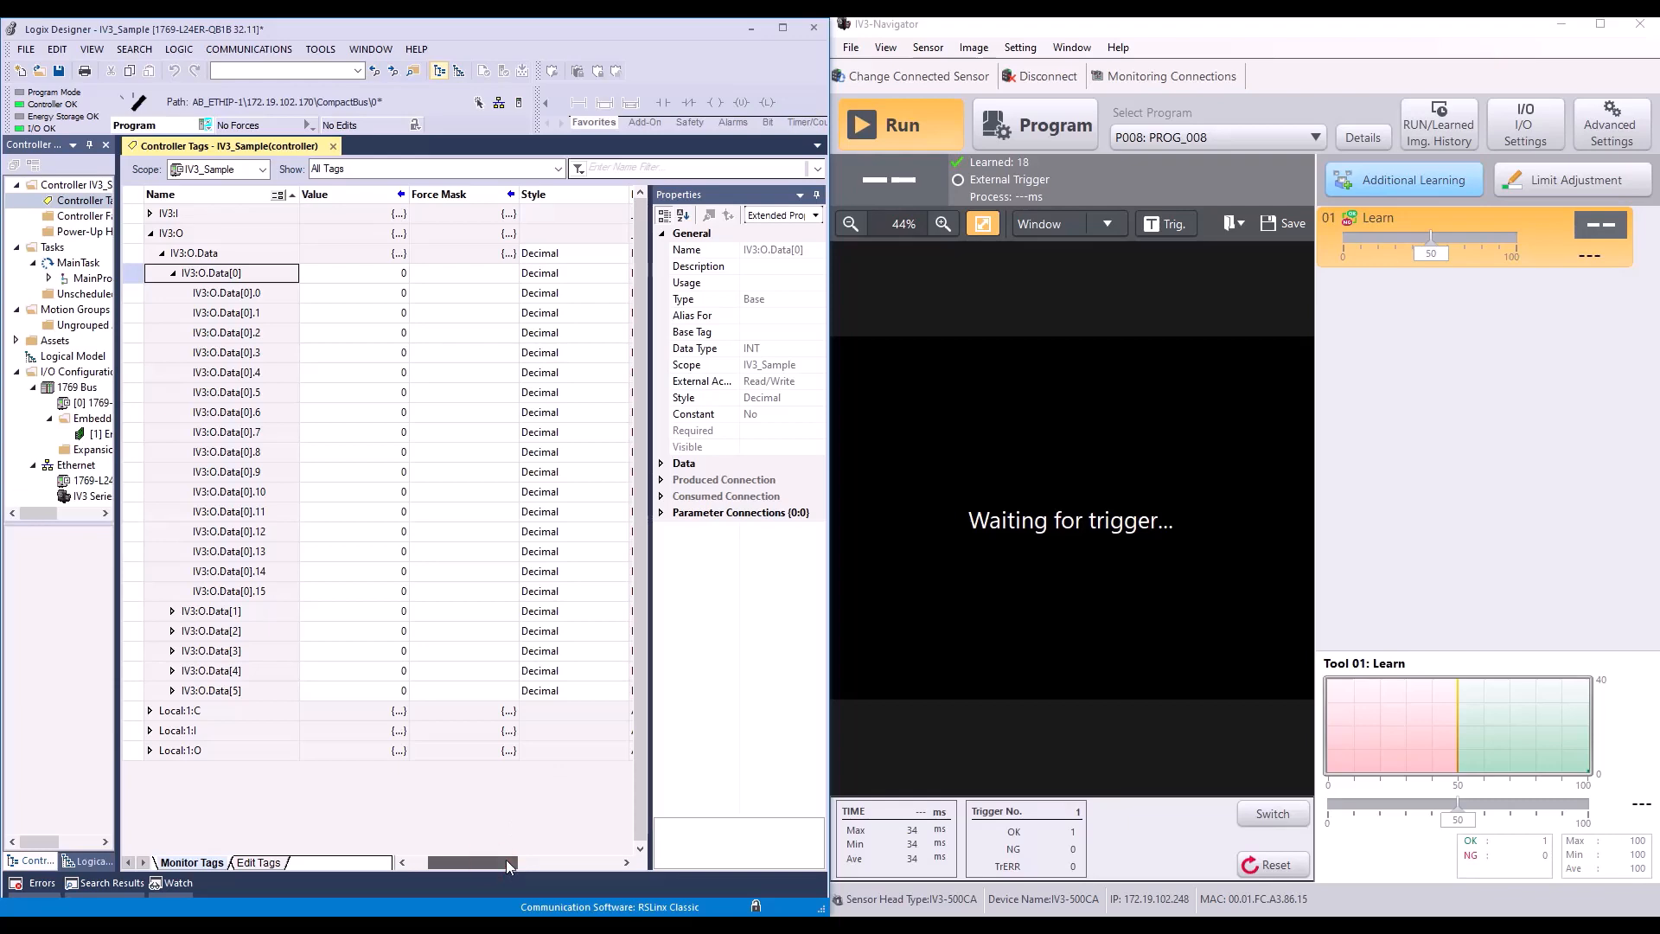
Step: Check the IV3:O.Data[0] bit descriptions and set the Trigger request bit IV3:O.Data[0].0 to 1
left_click(505, 859)
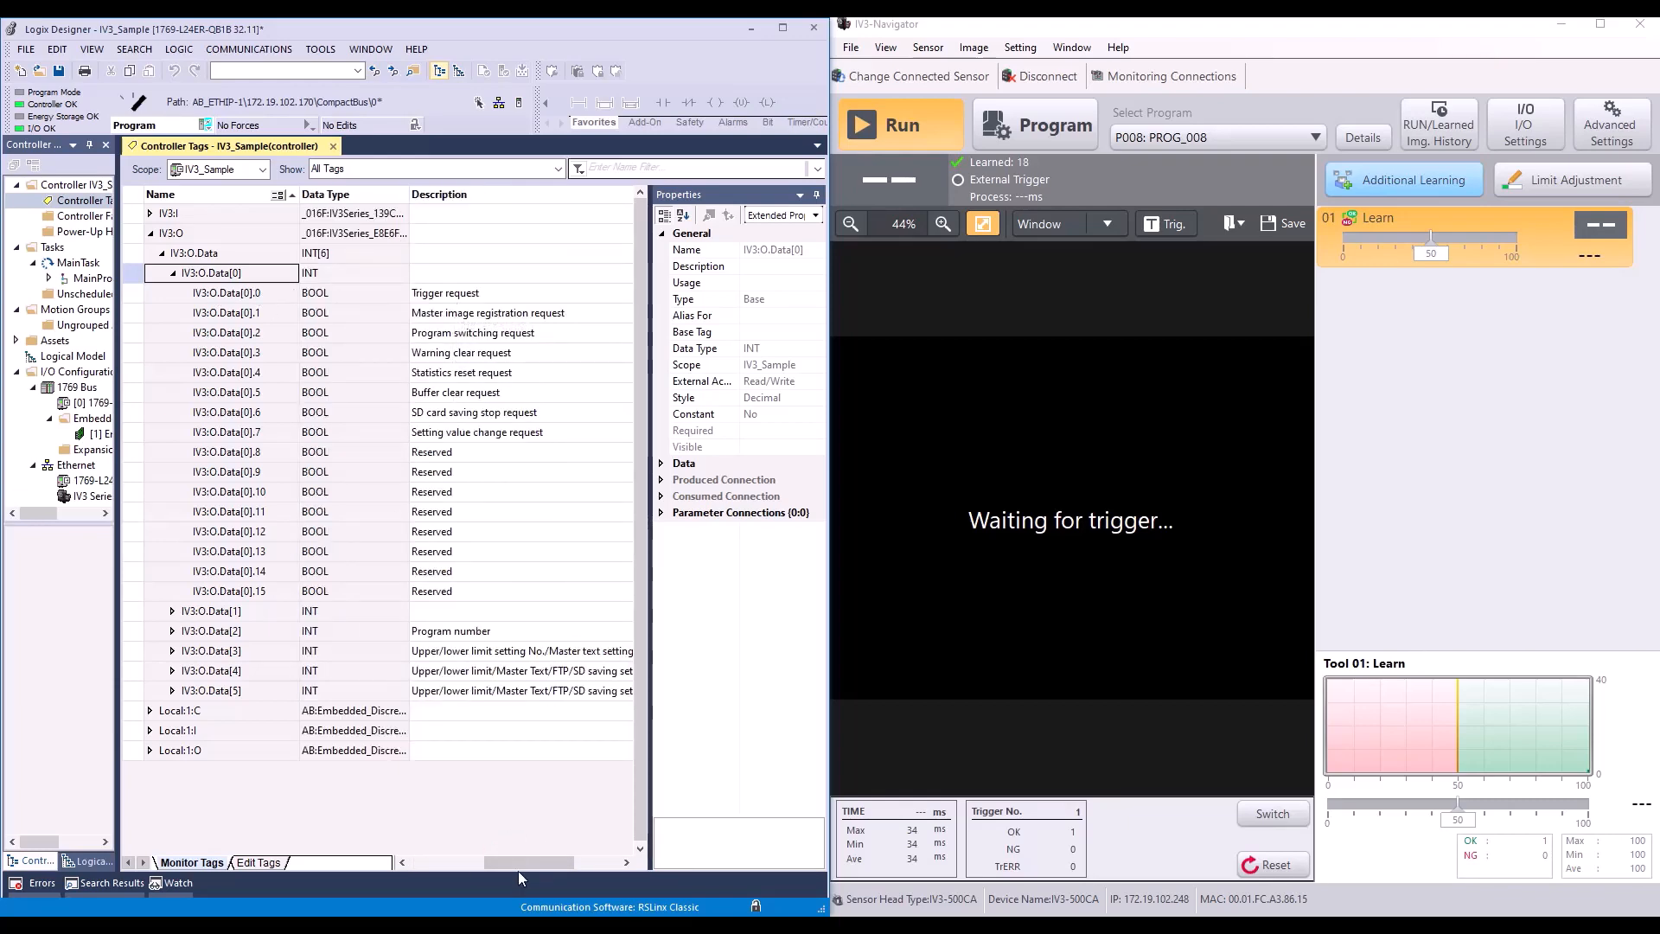
left_click_drag(520, 865, 436, 869)
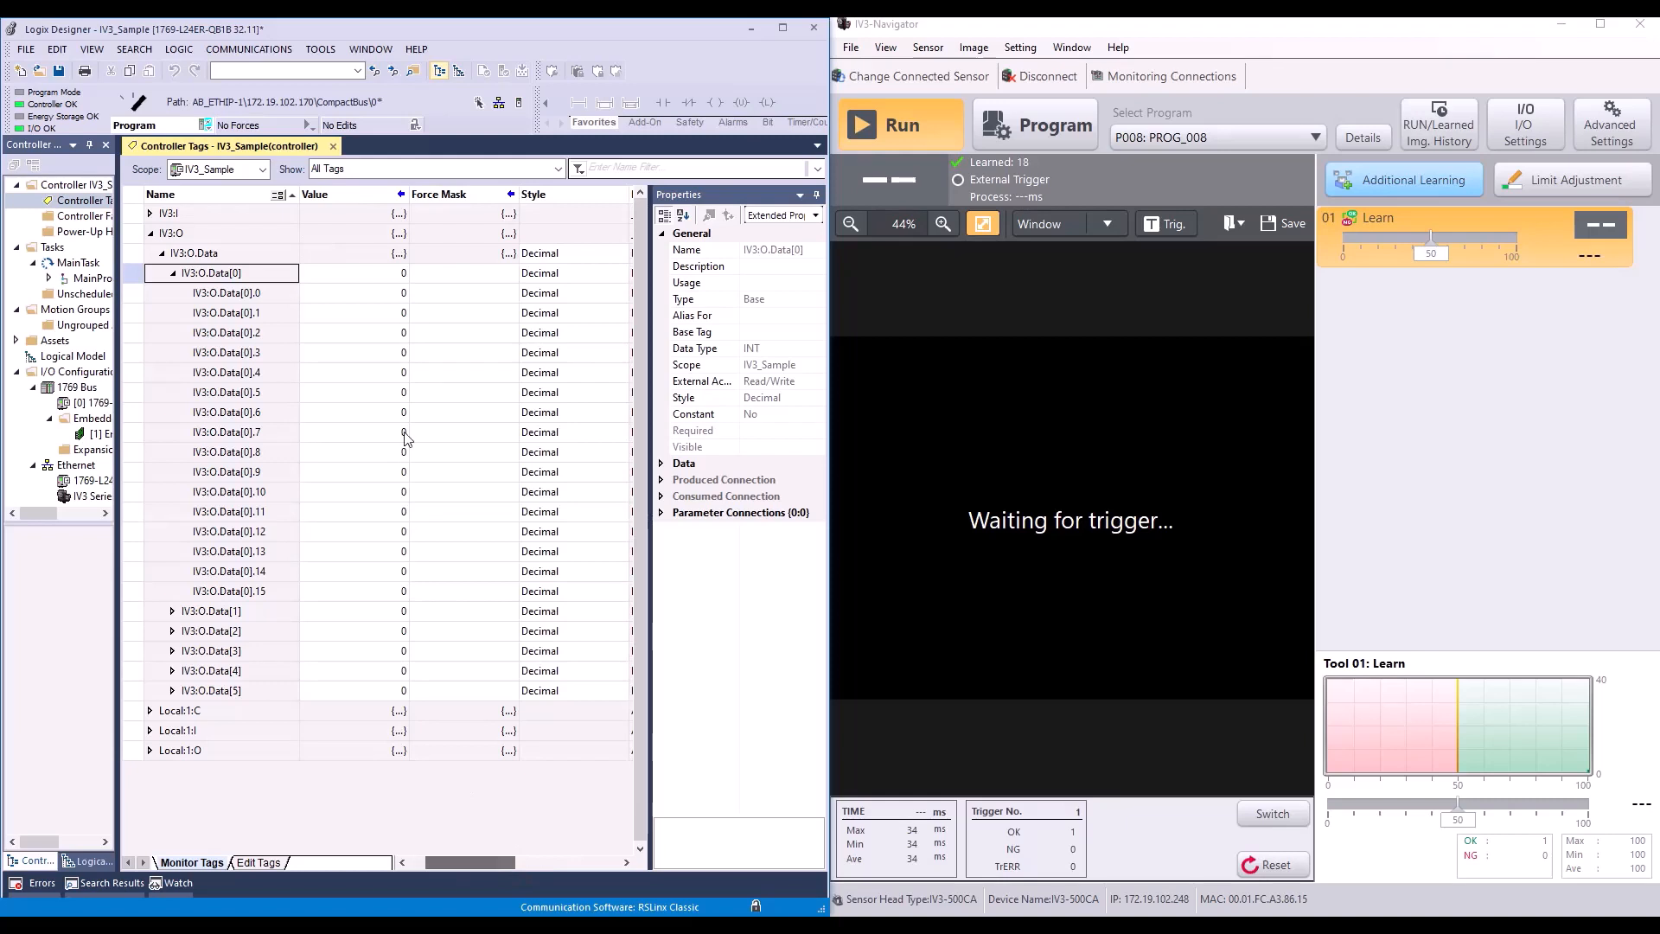
double_click(391, 294)
type("1")
key("Return")
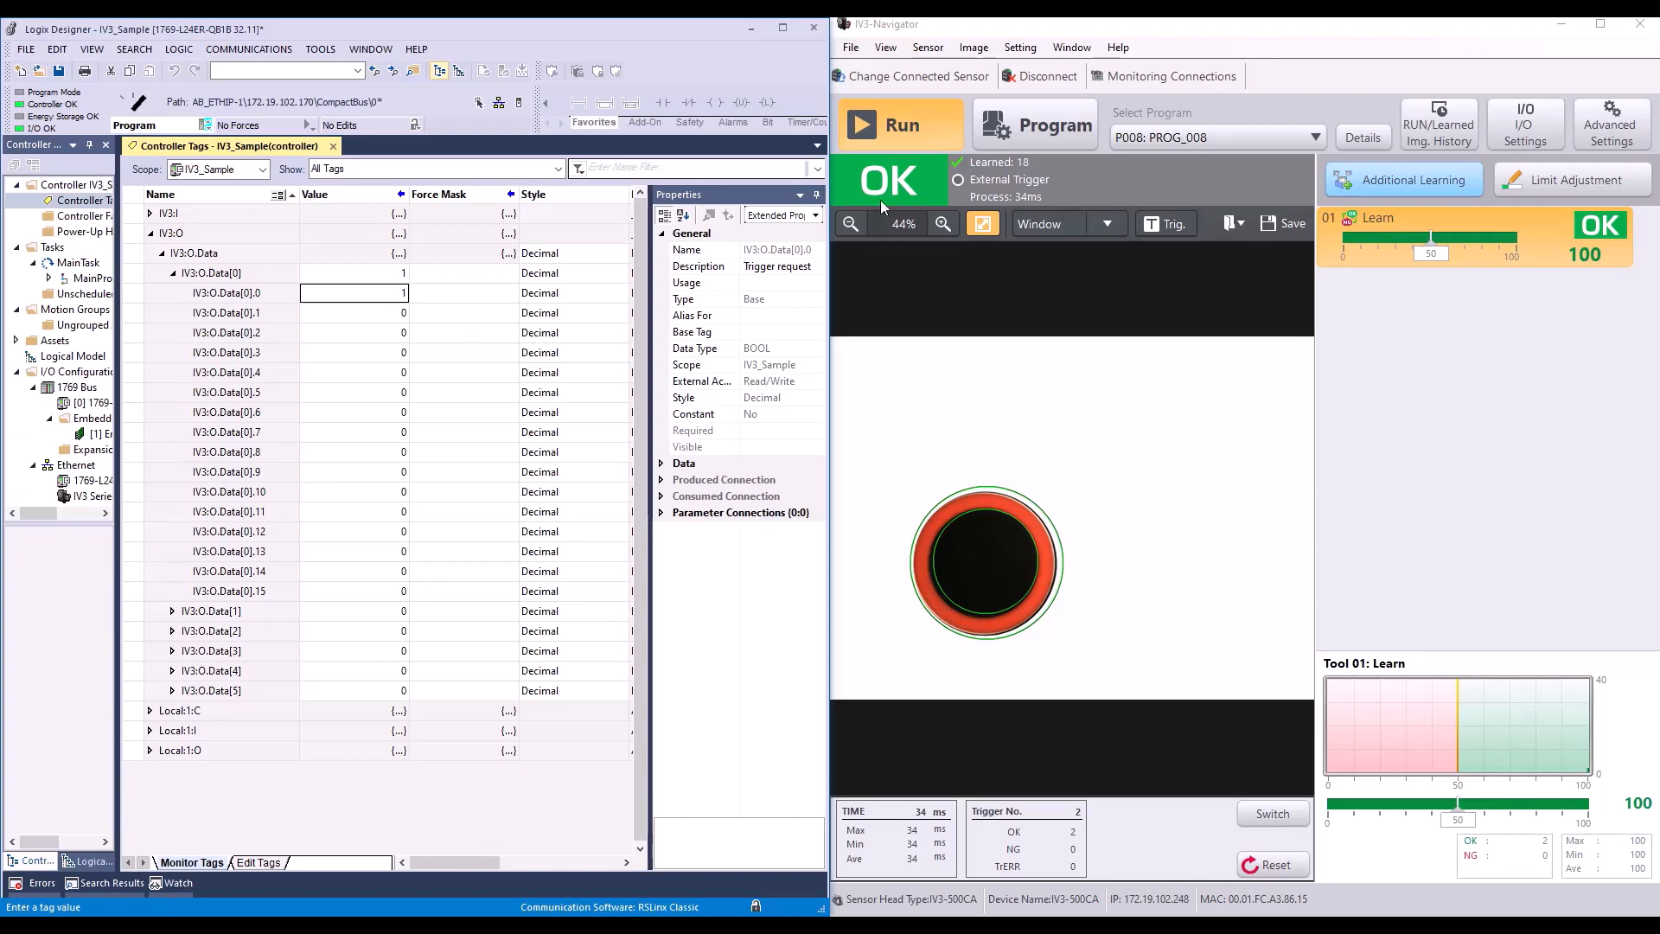
Step: Expand IV3:I.Data down to the bits of IV3:I.Data[2] and check the value and description of IV3:I.Data[2].0
left_click(149, 216)
left_click(149, 214)
left_click(162, 253)
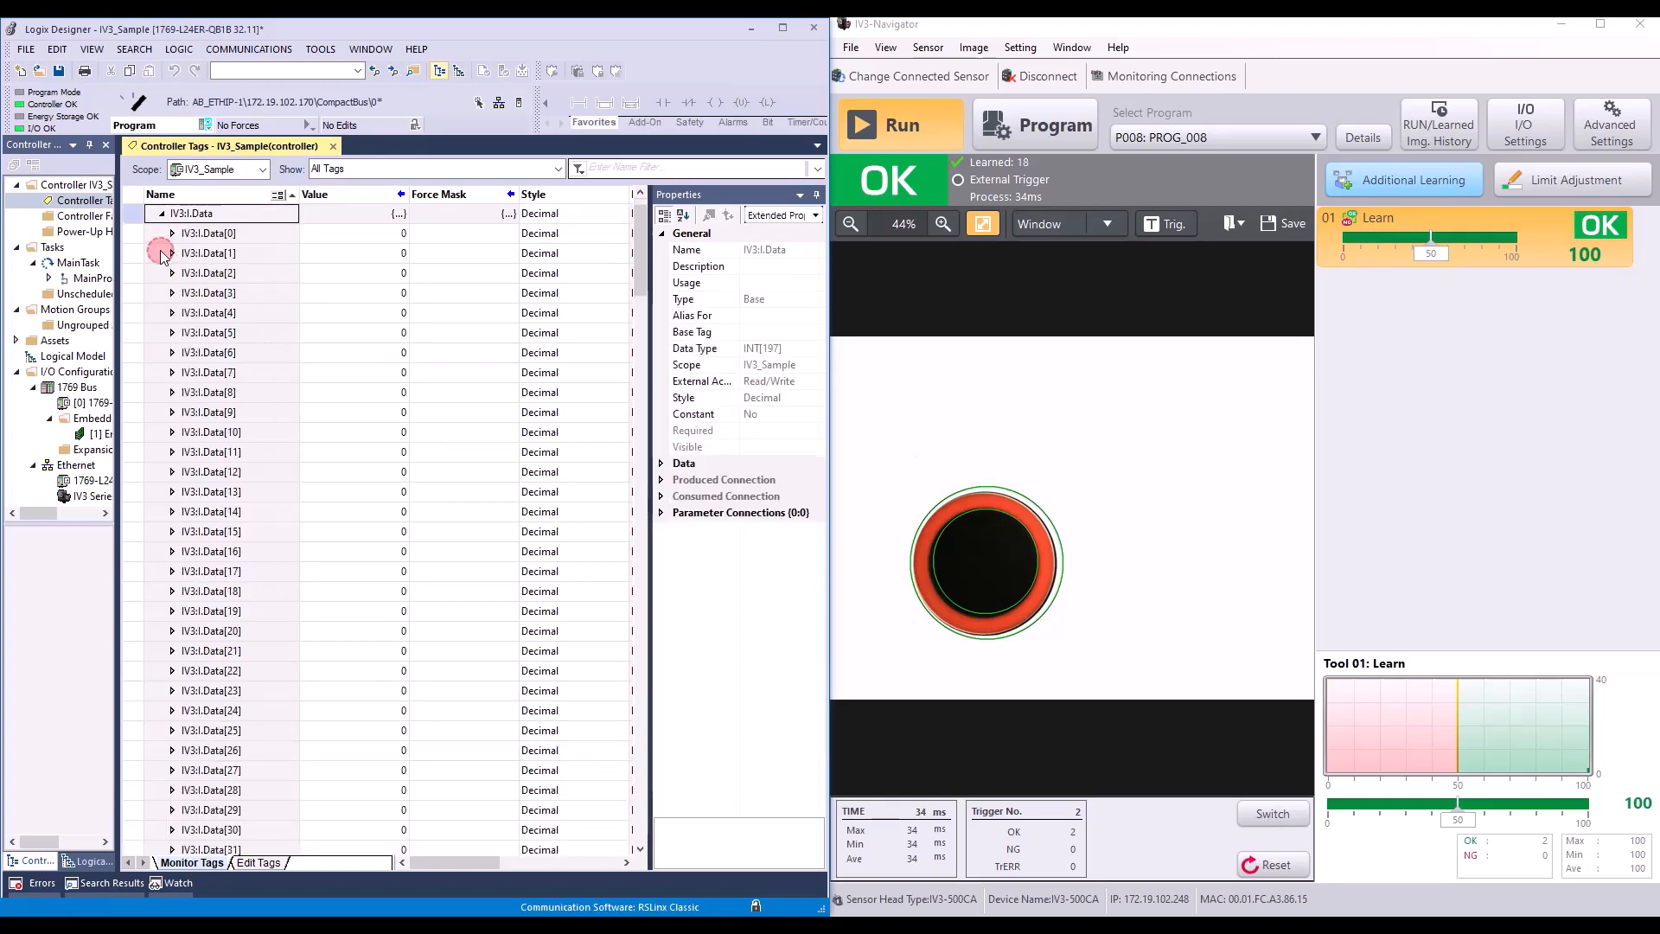
left_click(171, 273)
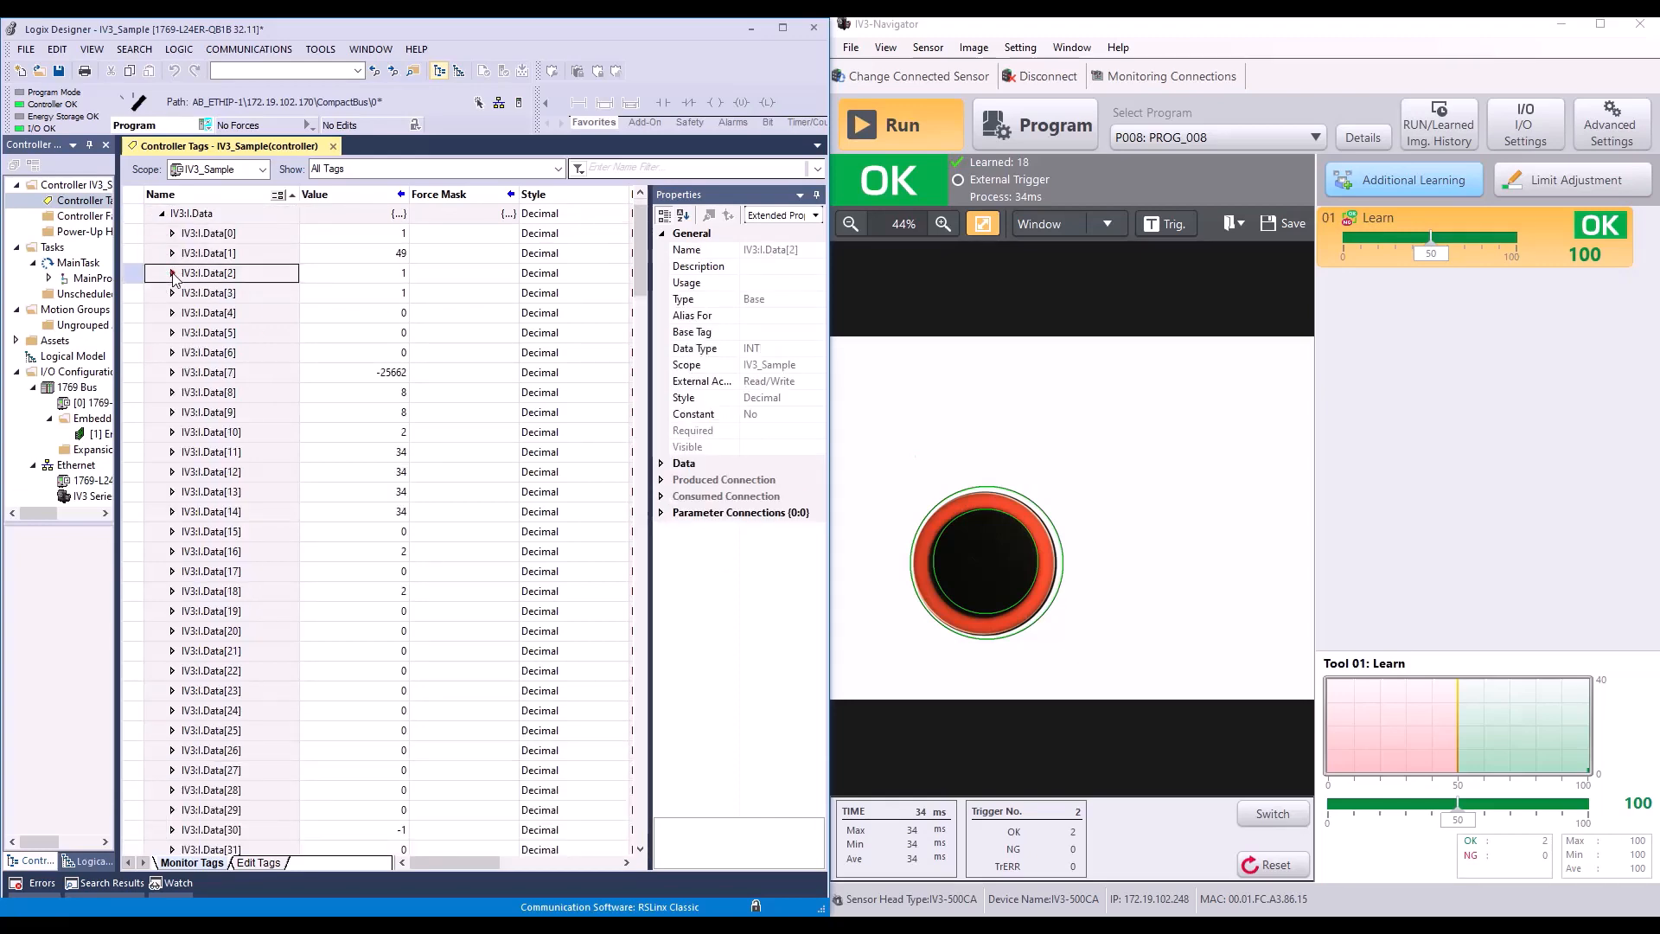
left_click(348, 300)
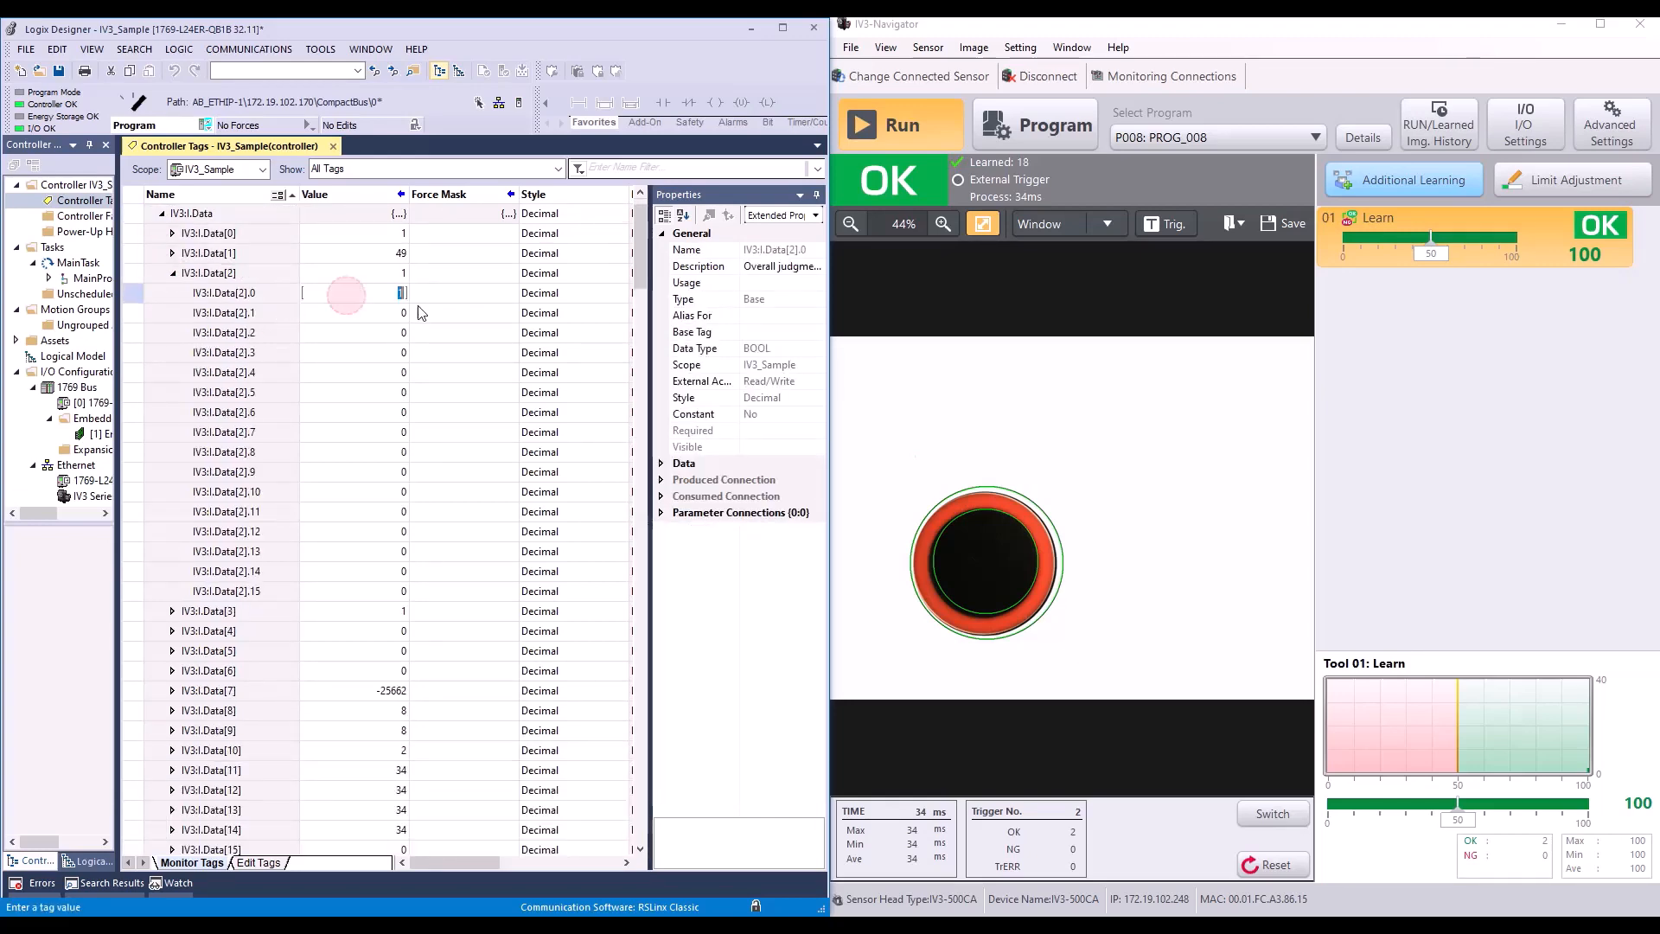
left_click_drag(488, 863, 560, 865)
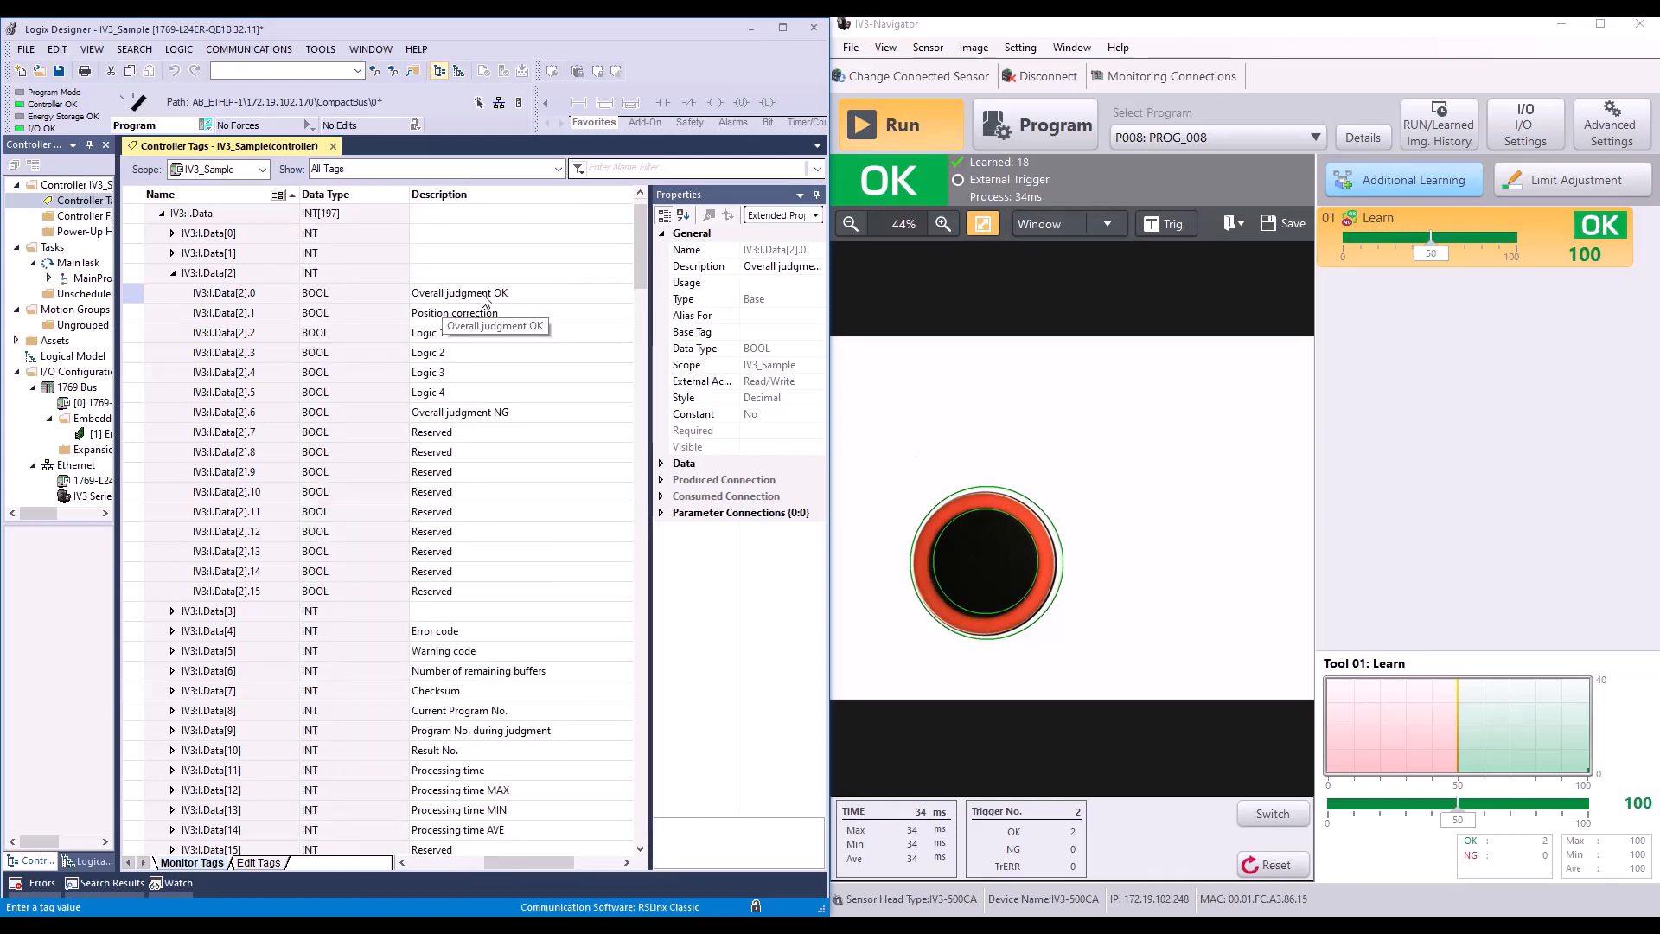
left_click_drag(520, 864, 432, 863)
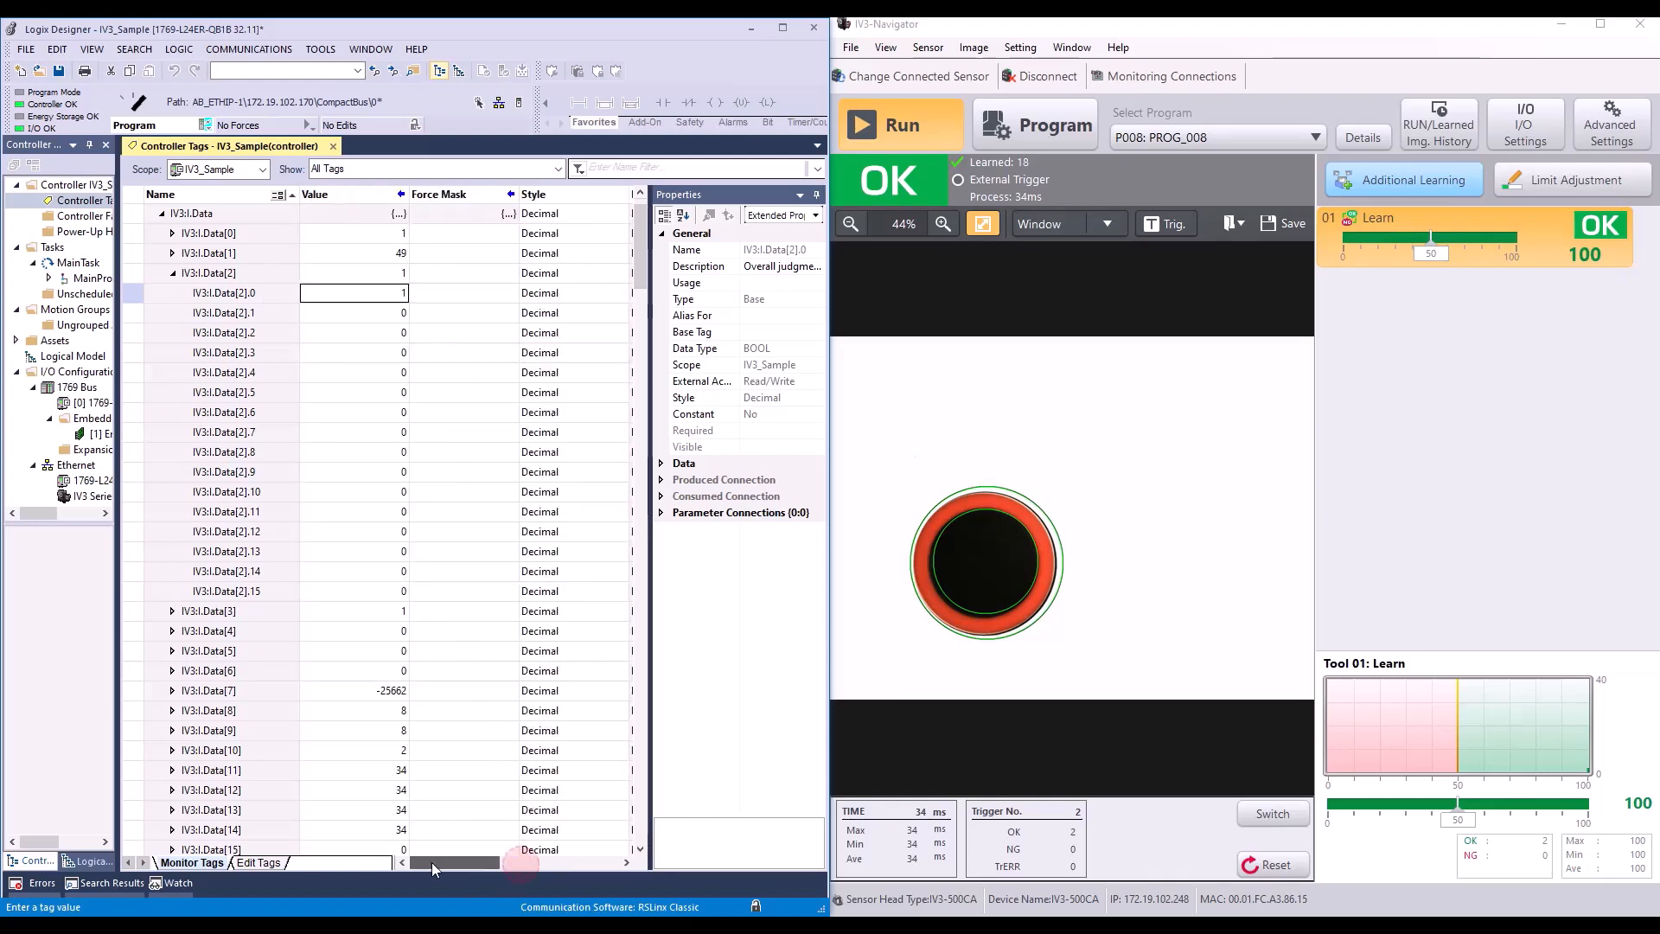